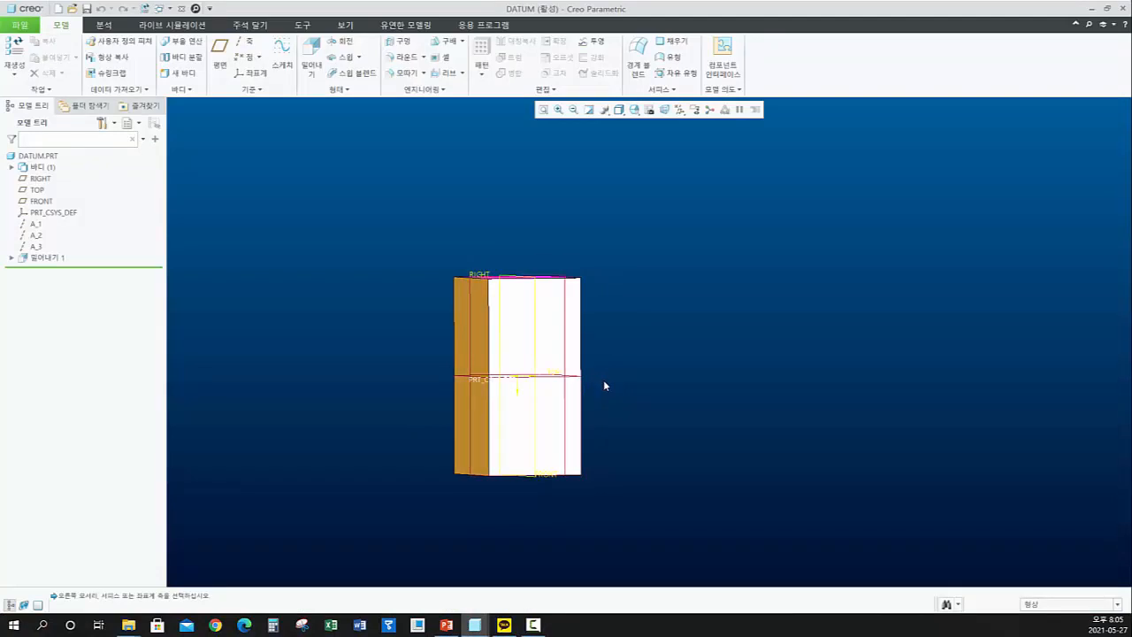
- Hide the coordinate system and datum plane display, and return the box to its default orientation
key("ctrl+d")
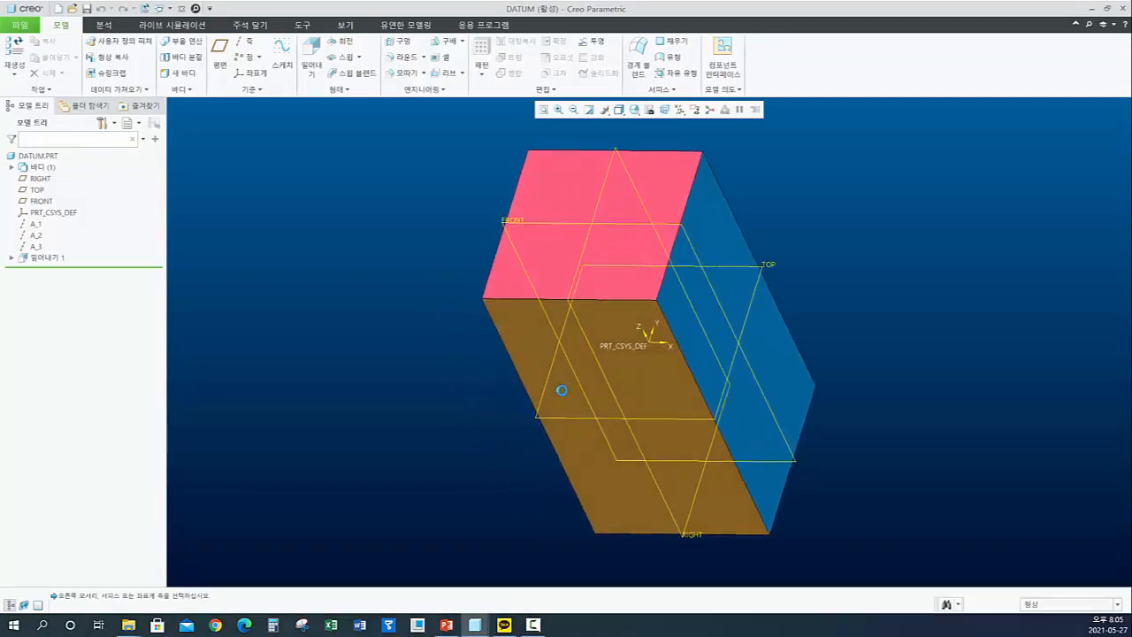
mouse_move(498, 382)
middle_mouse_down()
mouse_move(439, 353)
mouse_move(523, 316)
mouse_move(566, 315)
mouse_move(503, 330)
mouse_move(487, 356)
mouse_move(552, 323)
mouse_move(541, 327)
mouse_move(566, 293)
mouse_move(466, 327)
mouse_move(501, 350)
mouse_move(366, 377)
mouse_move(542, 276)
middle_mouse_up()
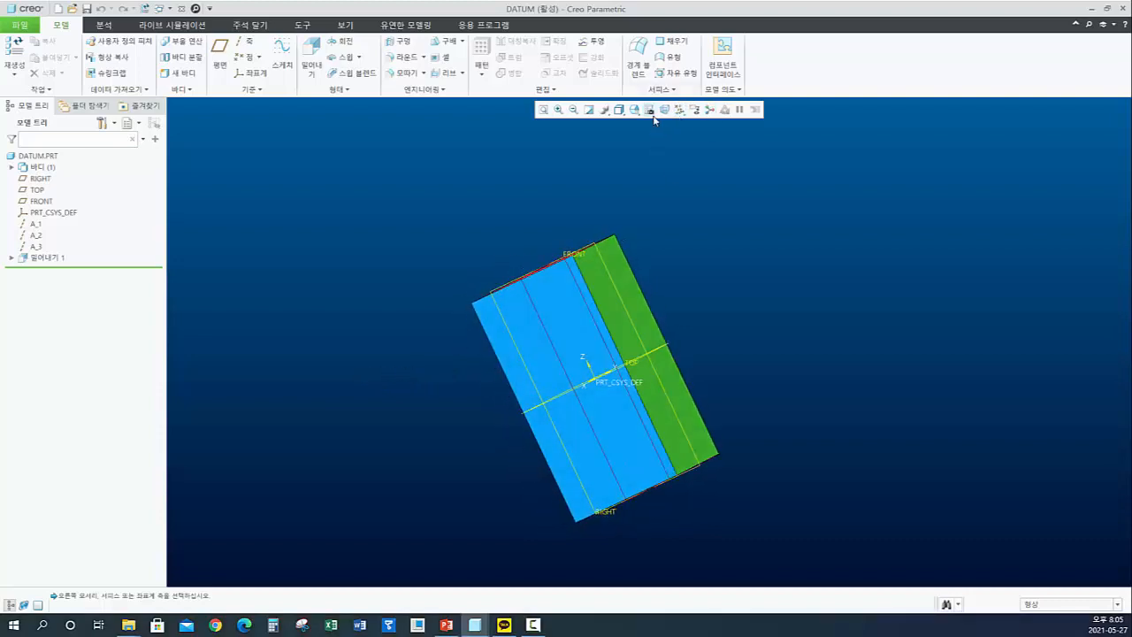
left_click(681, 110)
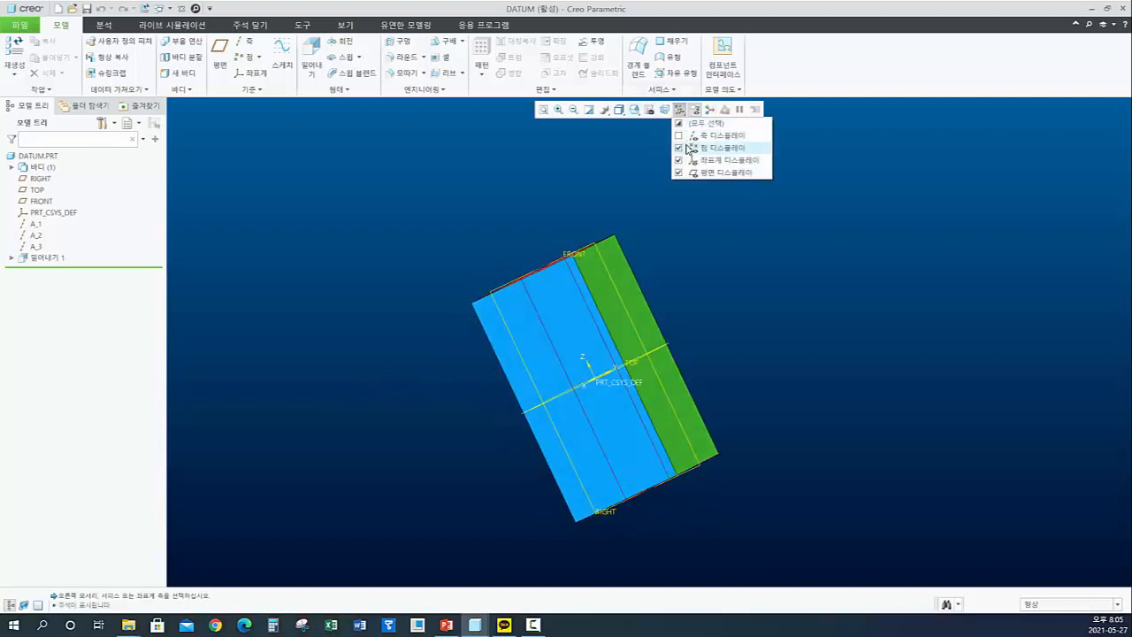
left_click(678, 160)
left_click(678, 172)
key("ctrl+d")
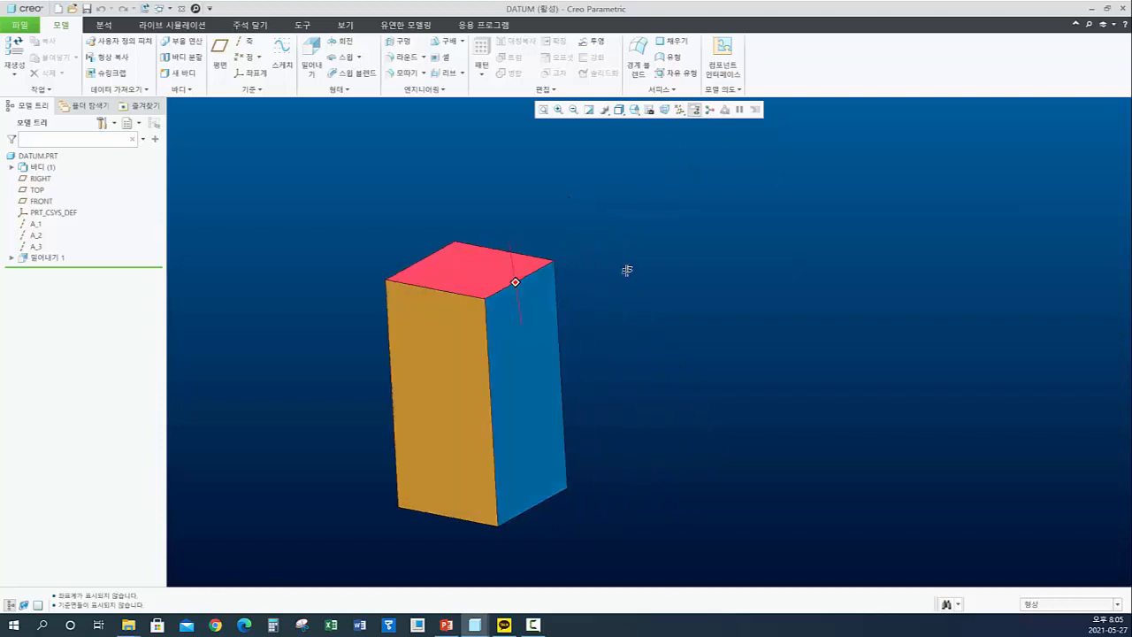
- Start reorienting the model view by references
middle_click_drag(627, 269, 572, 364)
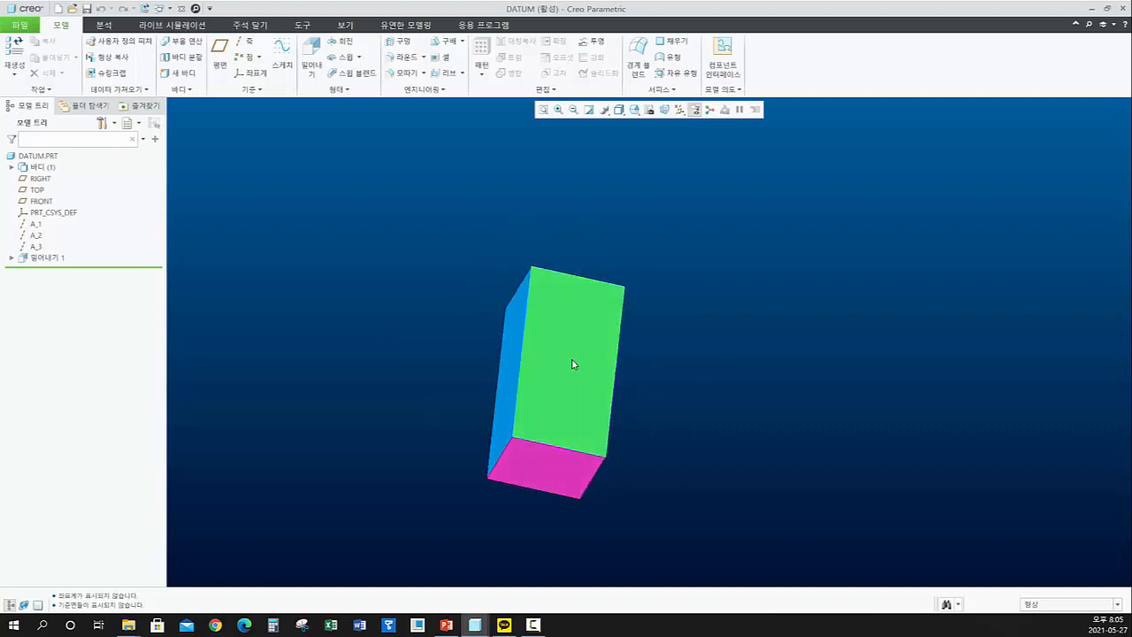
key("ctrl+d")
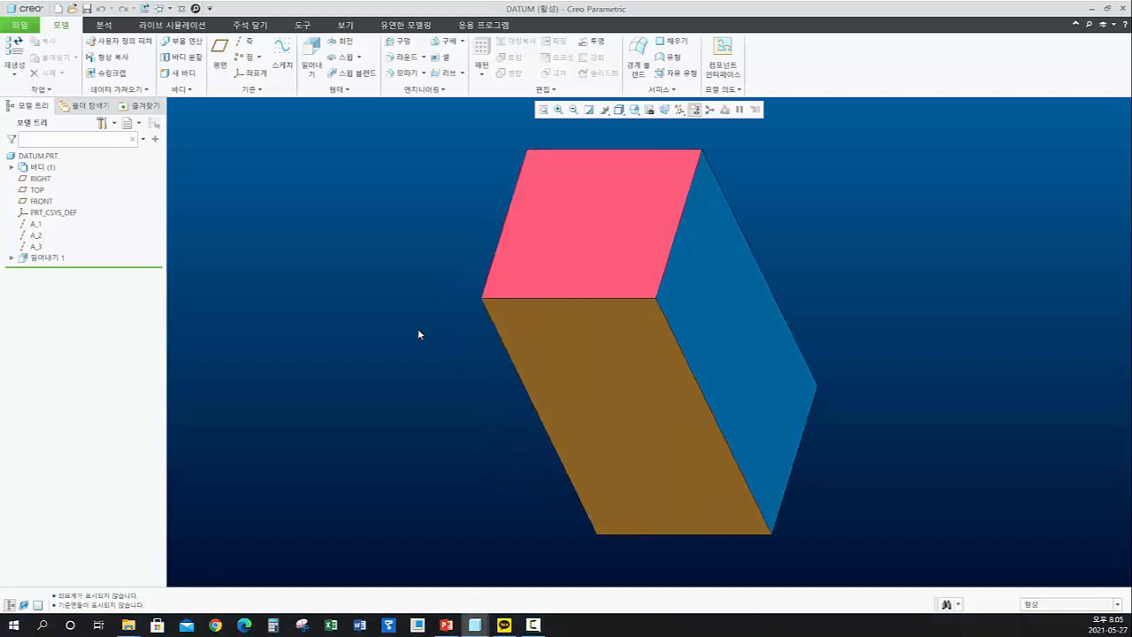
scroll(344, 324, "down", 1)
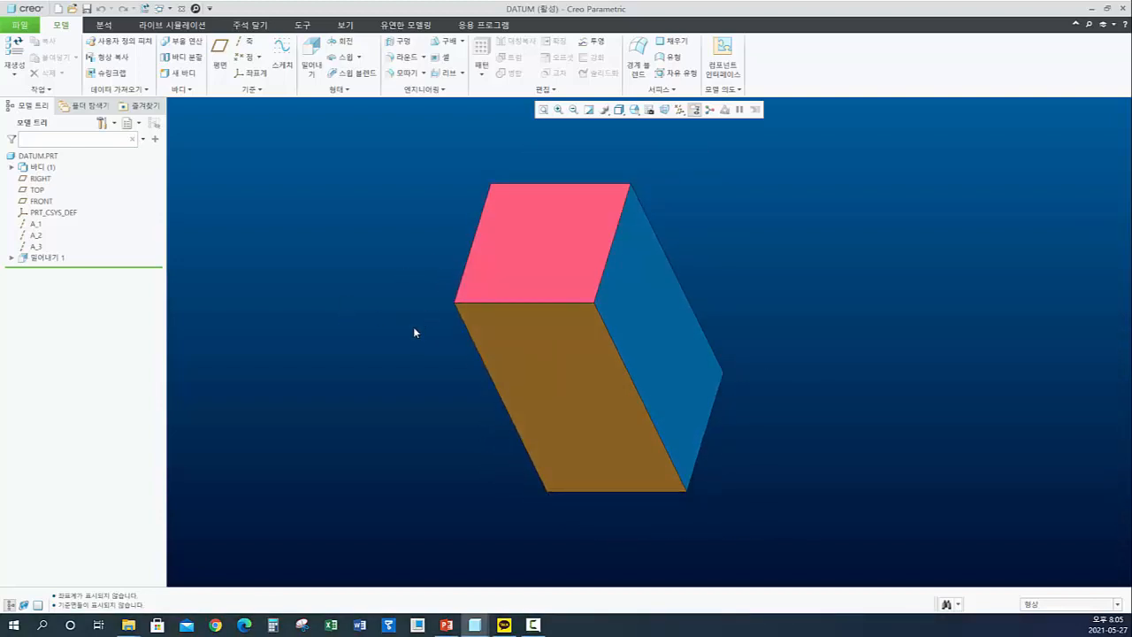
mouse_move(439, 334)
middle_mouse_down()
mouse_move(468, 306)
mouse_move(442, 319)
middle_mouse_up()
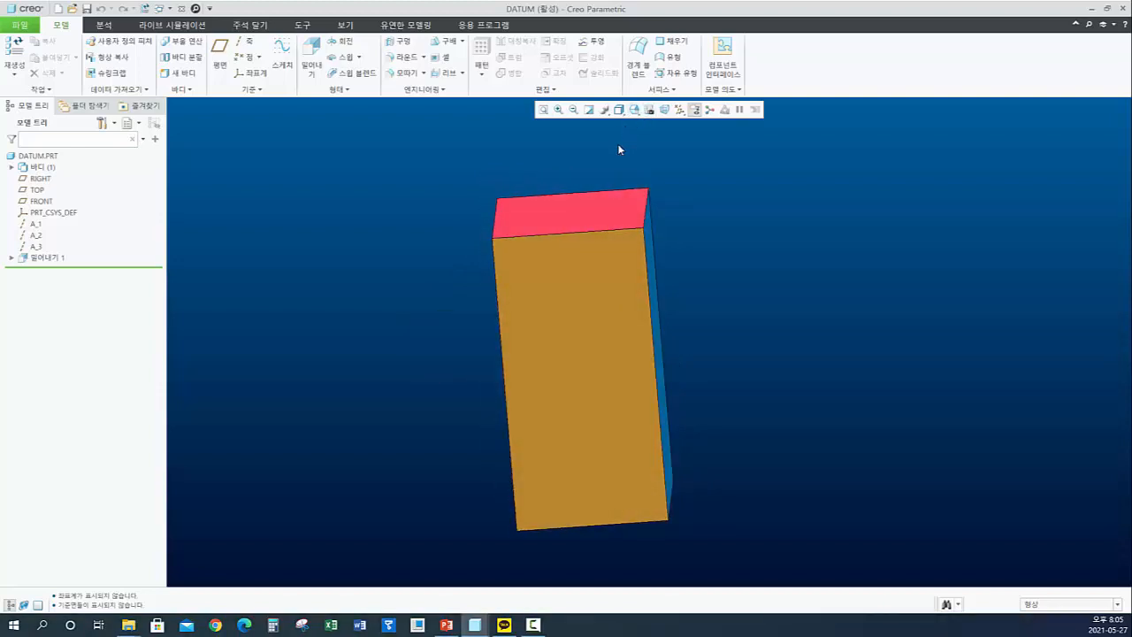
mouse_move(545, 308)
middle_mouse_down()
mouse_move(556, 329)
mouse_move(566, 268)
mouse_move(501, 245)
mouse_move(602, 331)
mouse_move(541, 291)
mouse_move(551, 274)
mouse_move(543, 281)
mouse_move(614, 300)
mouse_move(607, 381)
mouse_move(504, 330)
mouse_move(621, 231)
mouse_move(682, 306)
mouse_move(630, 276)
mouse_move(541, 323)
mouse_move(566, 298)
mouse_move(558, 323)
mouse_move(574, 301)
mouse_move(514, 340)
mouse_move(535, 331)
mouse_move(561, 346)
mouse_move(541, 329)
mouse_move(568, 311)
mouse_move(534, 326)
mouse_move(536, 338)
mouse_move(541, 315)
middle_mouse_up()
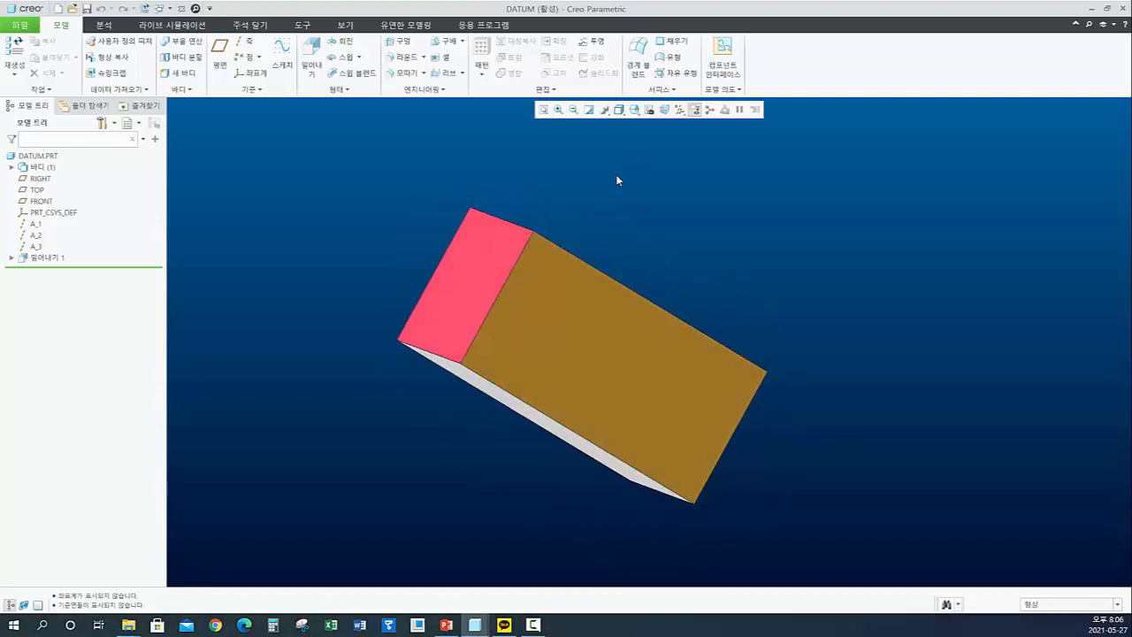
left_click(634, 109)
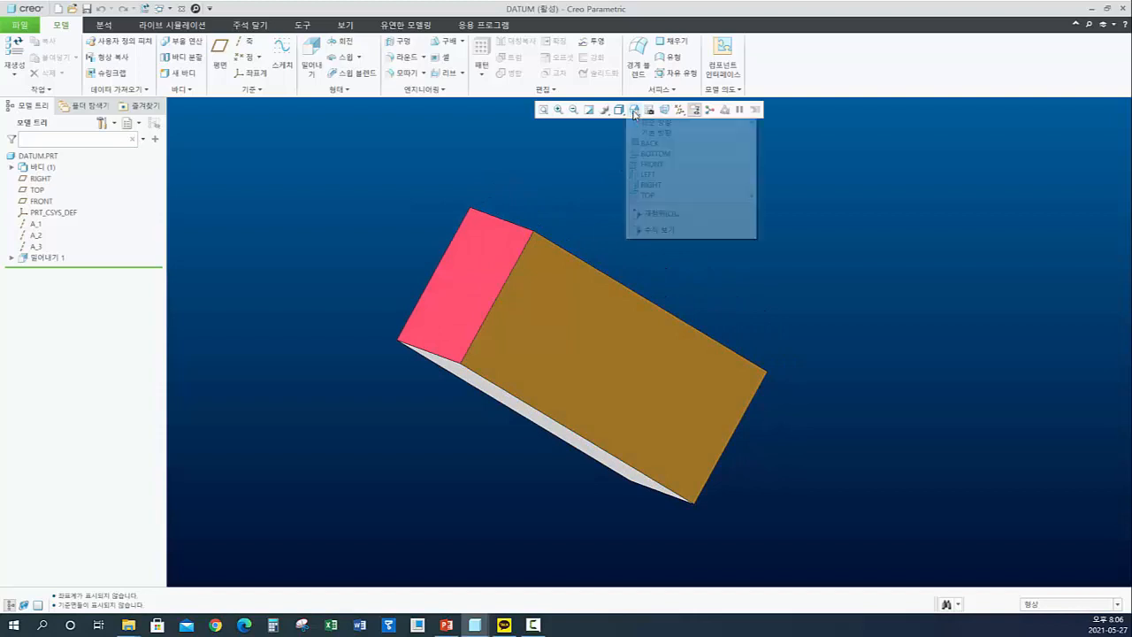
left_click(666, 214)
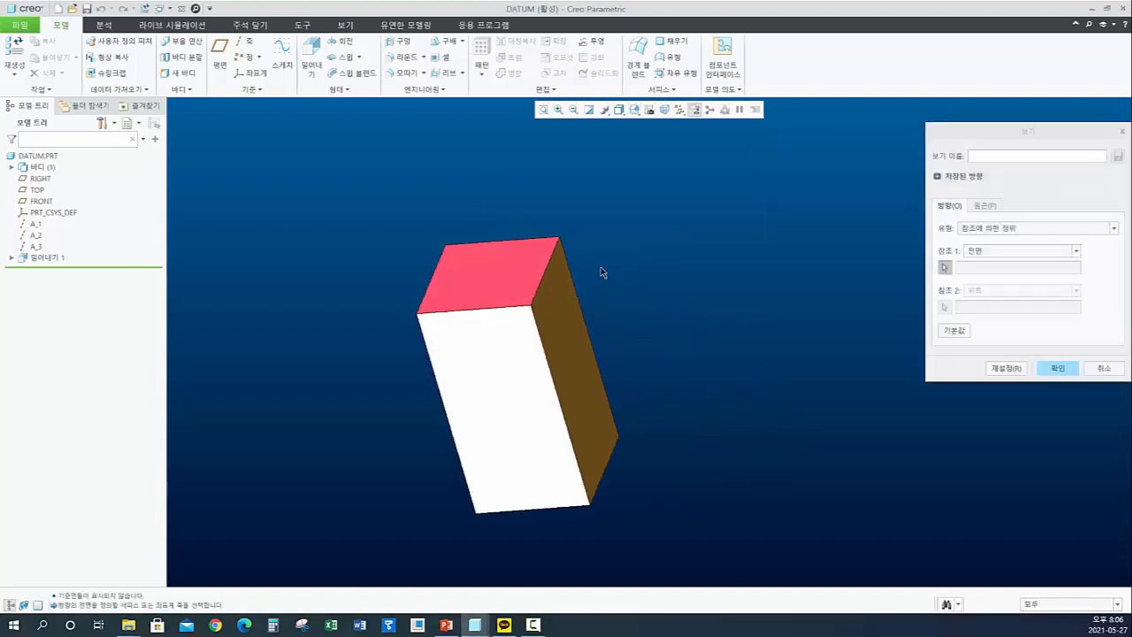
- Set the box's brown face as reference 1 with the front direction (전면)
middle_click_drag(579, 276, 555, 325)
scroll(524, 326, "up", 2)
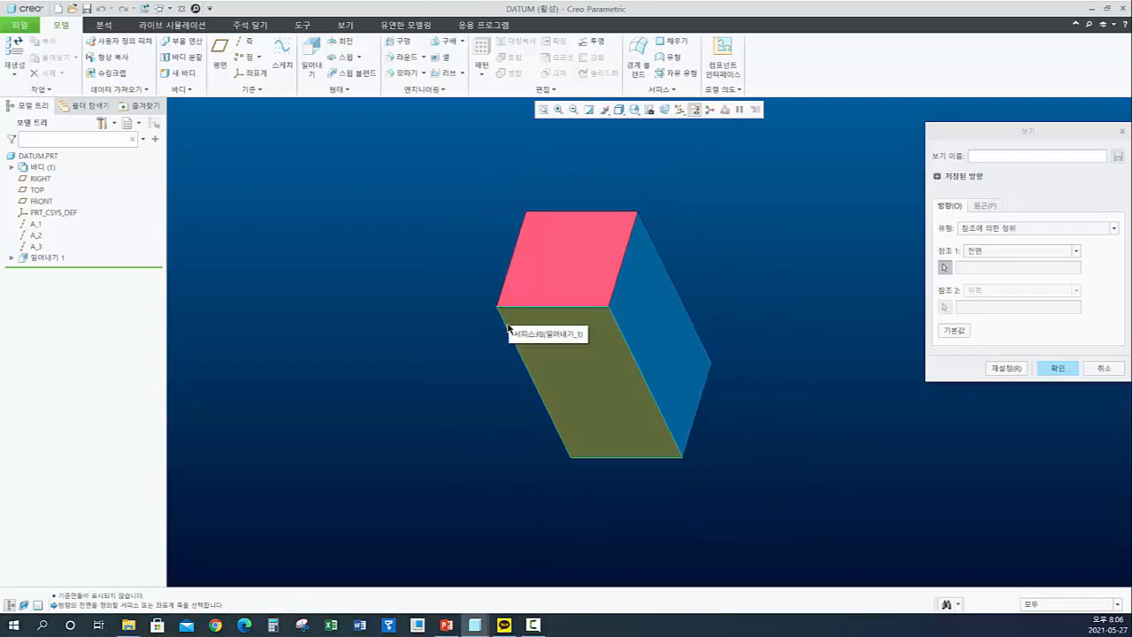
middle_click_drag(509, 317, 490, 296)
middle_click_drag(670, 336, 410, 306)
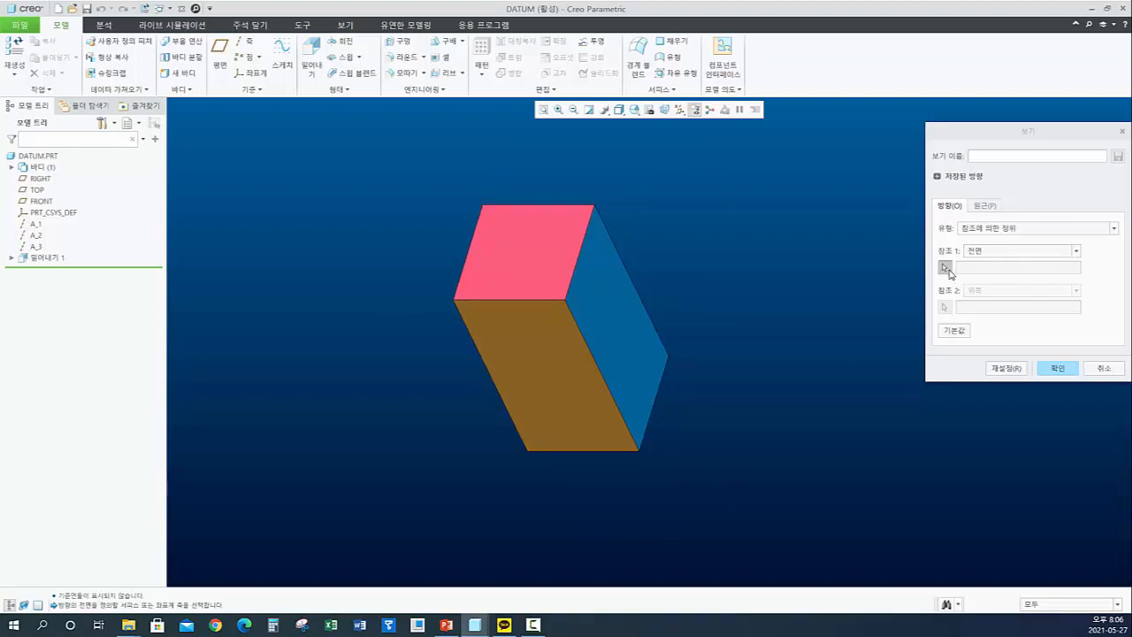
left_click(949, 269)
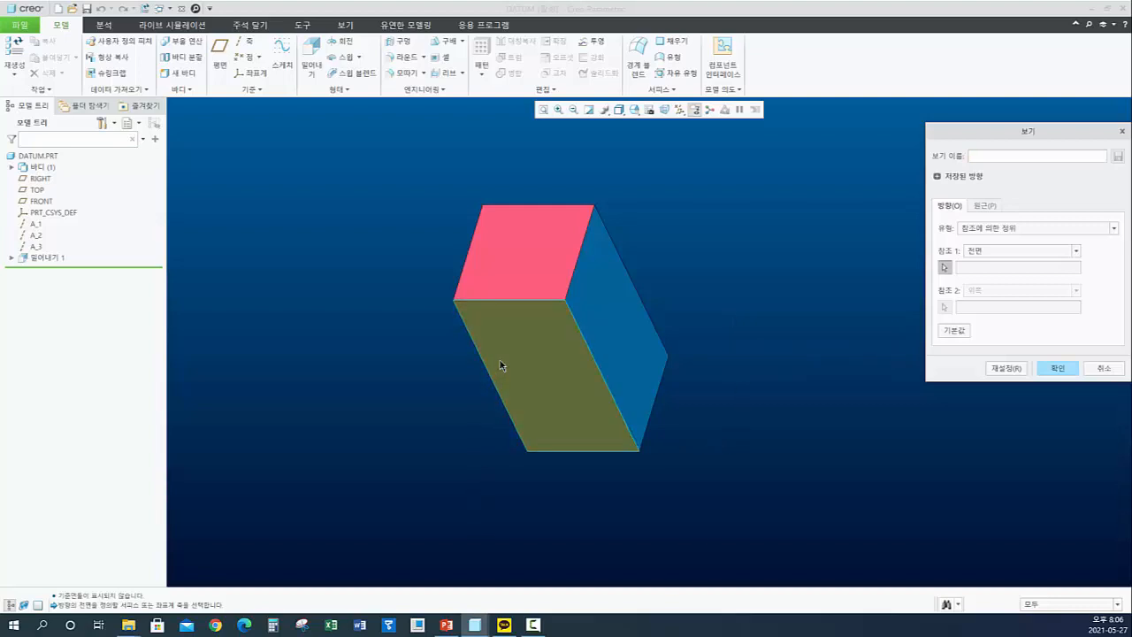
left_click(537, 383)
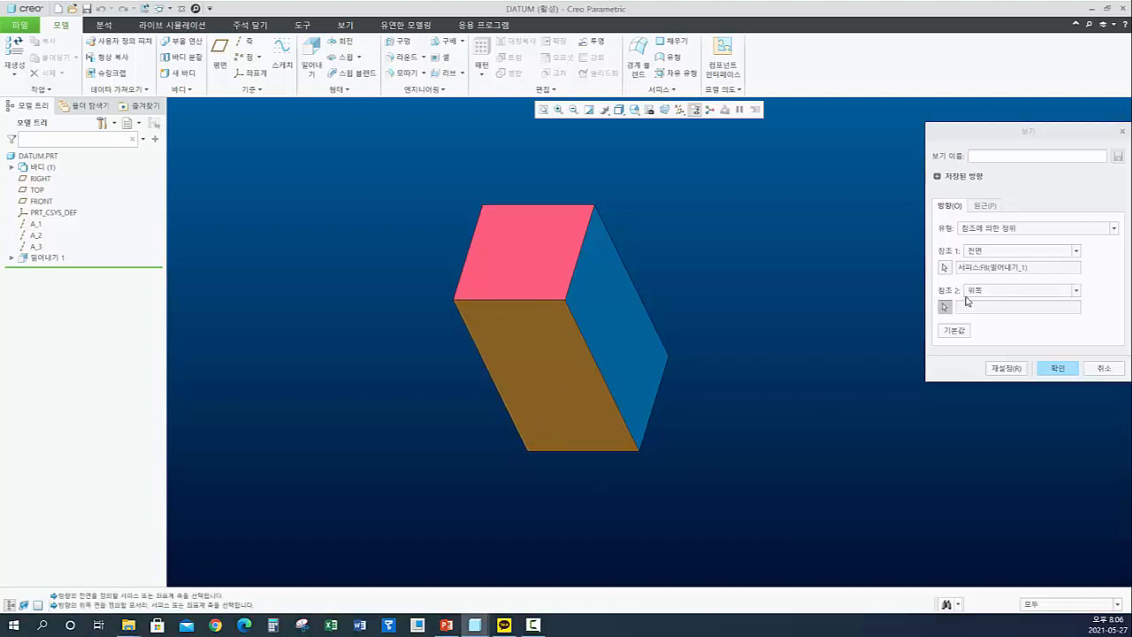
- Try the bottom direction (아래쪽) for reference 2 of the view orientation
left_click(636, 364)
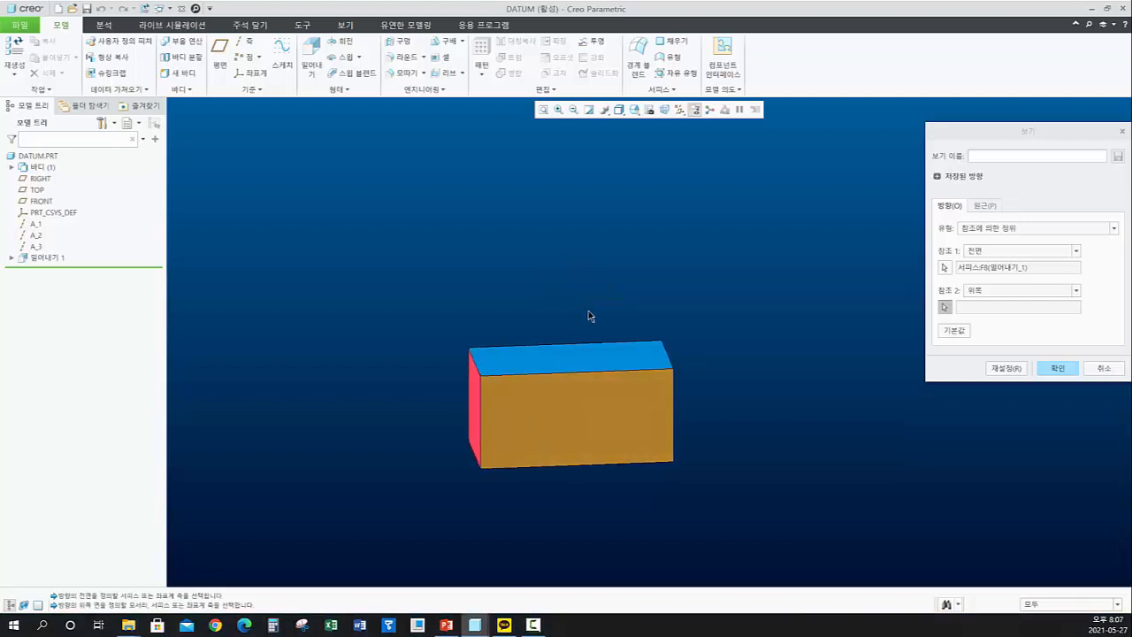
key("ctrl+d")
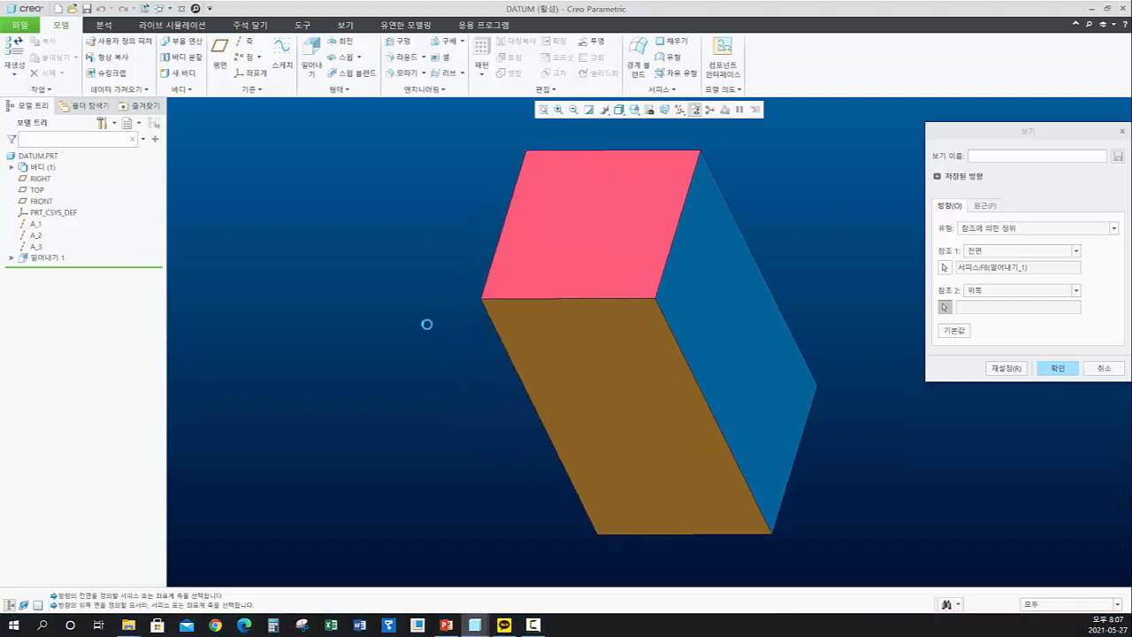
scroll(430, 324, "up", 3)
scroll(607, 329, "down", 3)
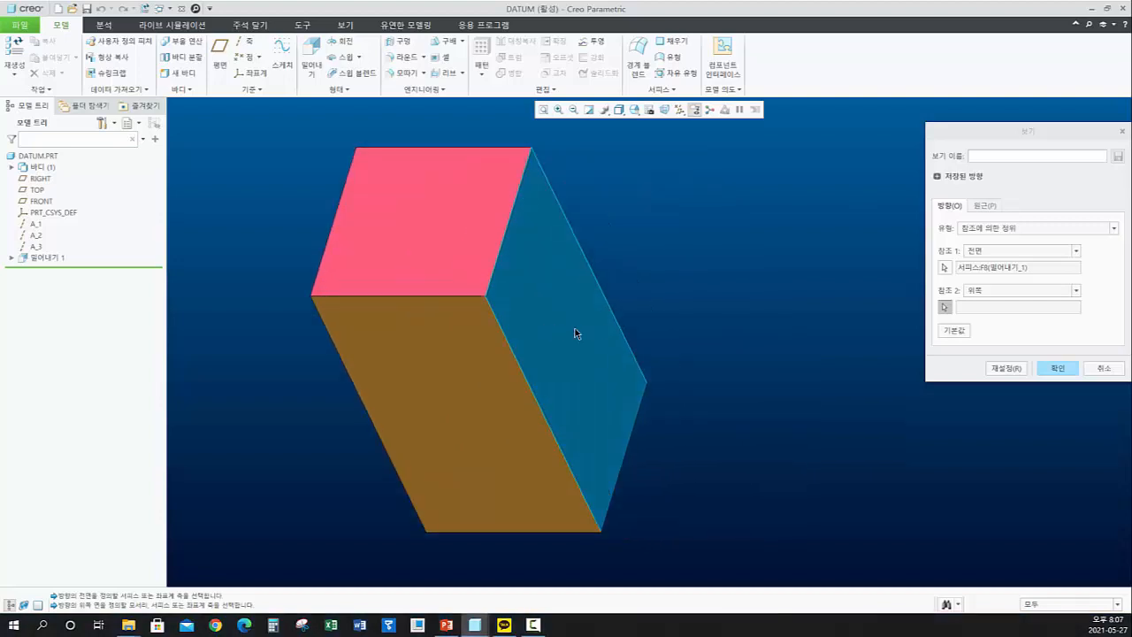
left_click(971, 292)
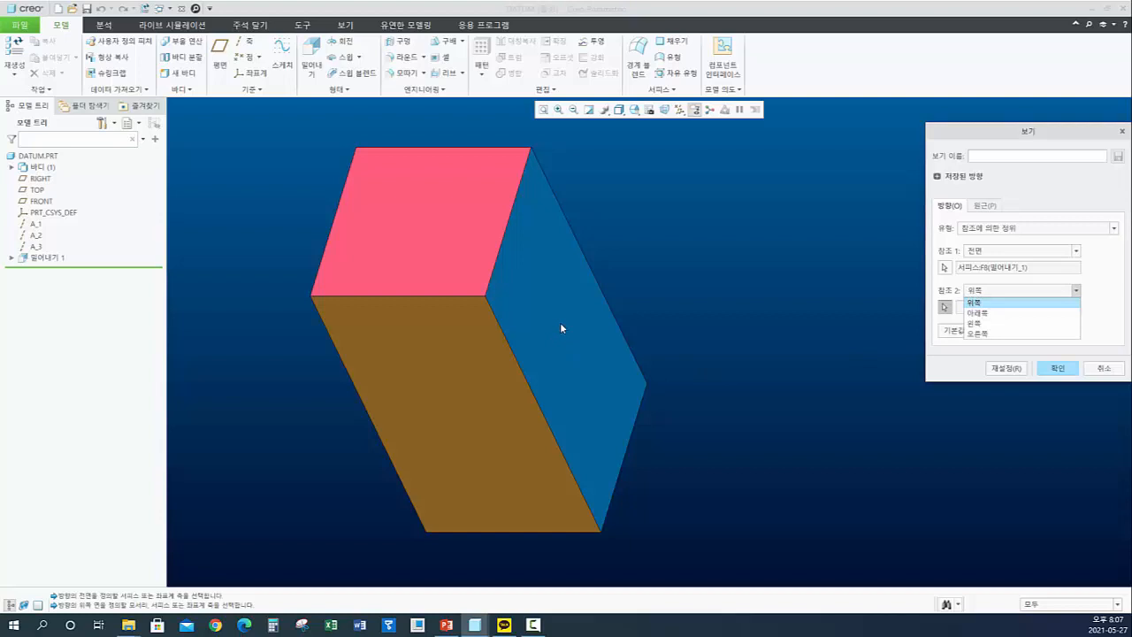
left_click(977, 313)
mouse_move(551, 328)
middle_mouse_down()
mouse_move(617, 245)
mouse_move(613, 292)
middle_mouse_up()
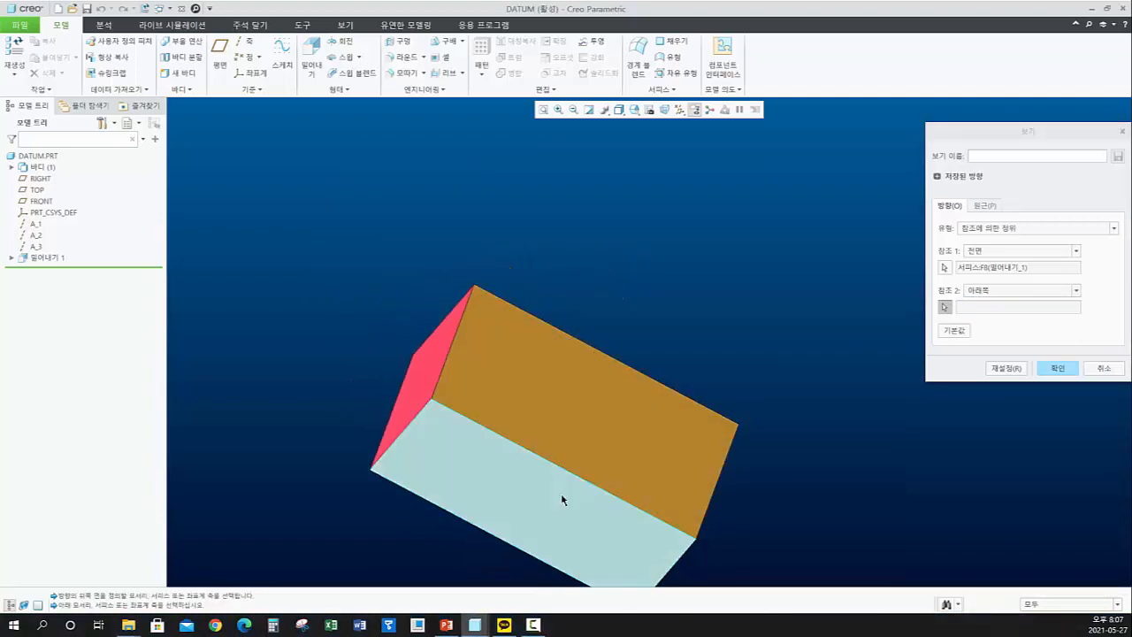
left_click(567, 497)
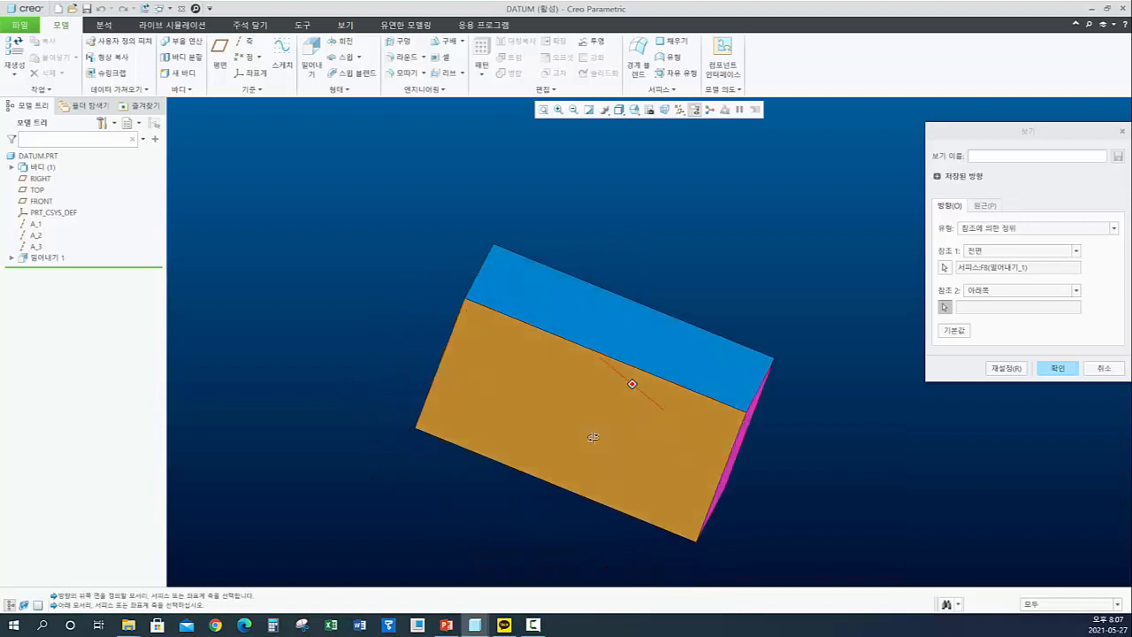
- Set reference 2 to the top direction (위쪽) and assign the blue side face to it
left_click(1001, 296)
left_click(980, 309)
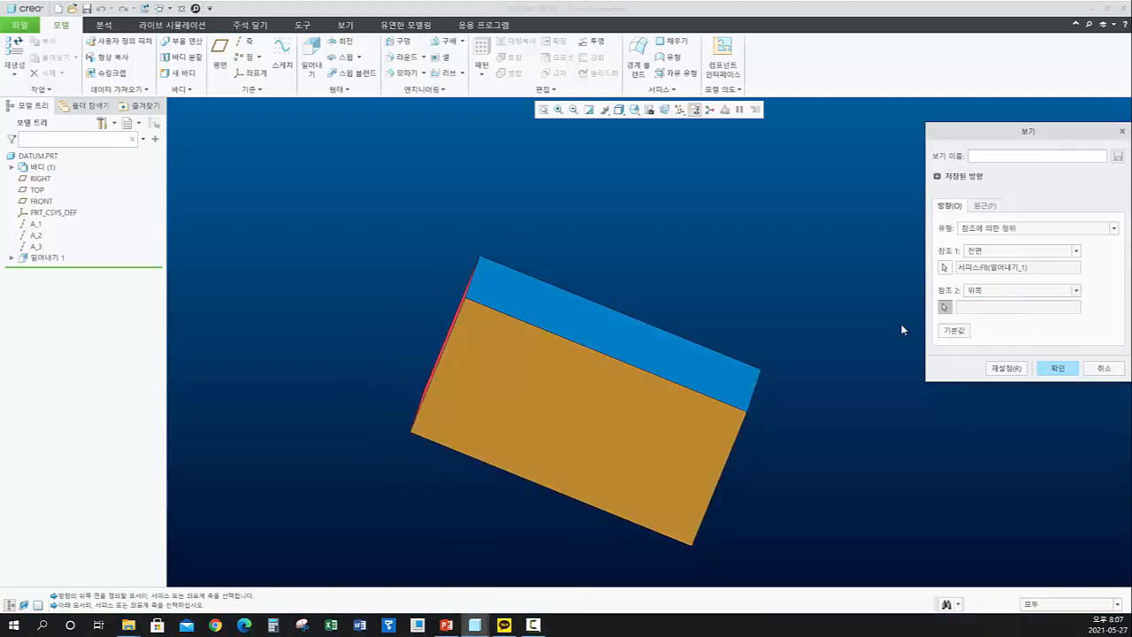
left_click(632, 345)
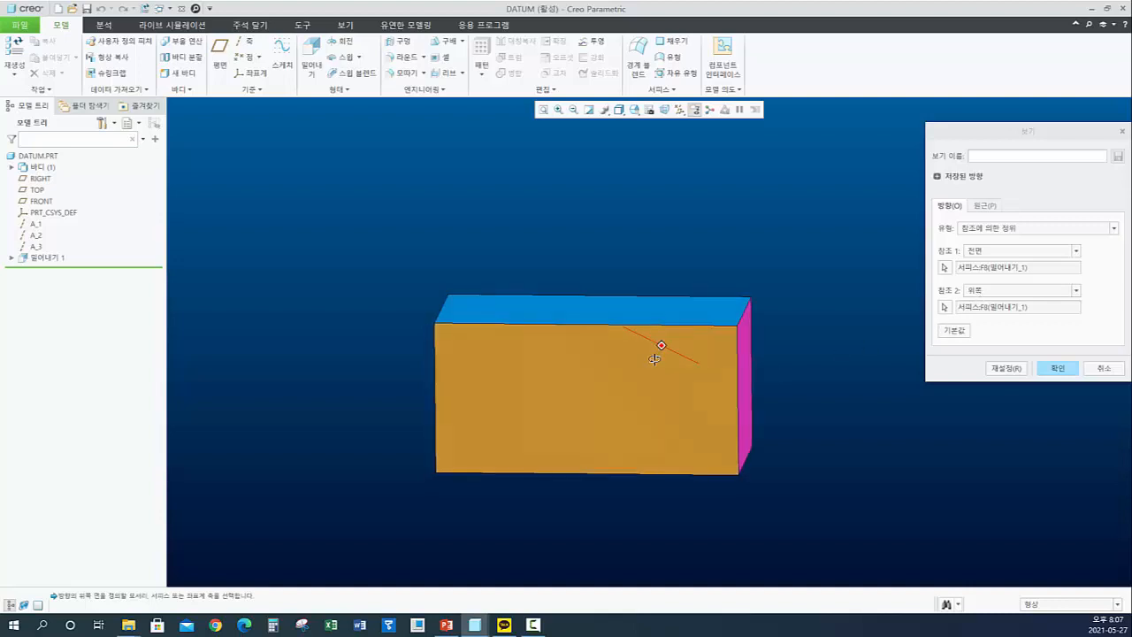
- Change reference 2 to the bottom direction (아래쪽), using the same blue side face
left_click(984, 294)
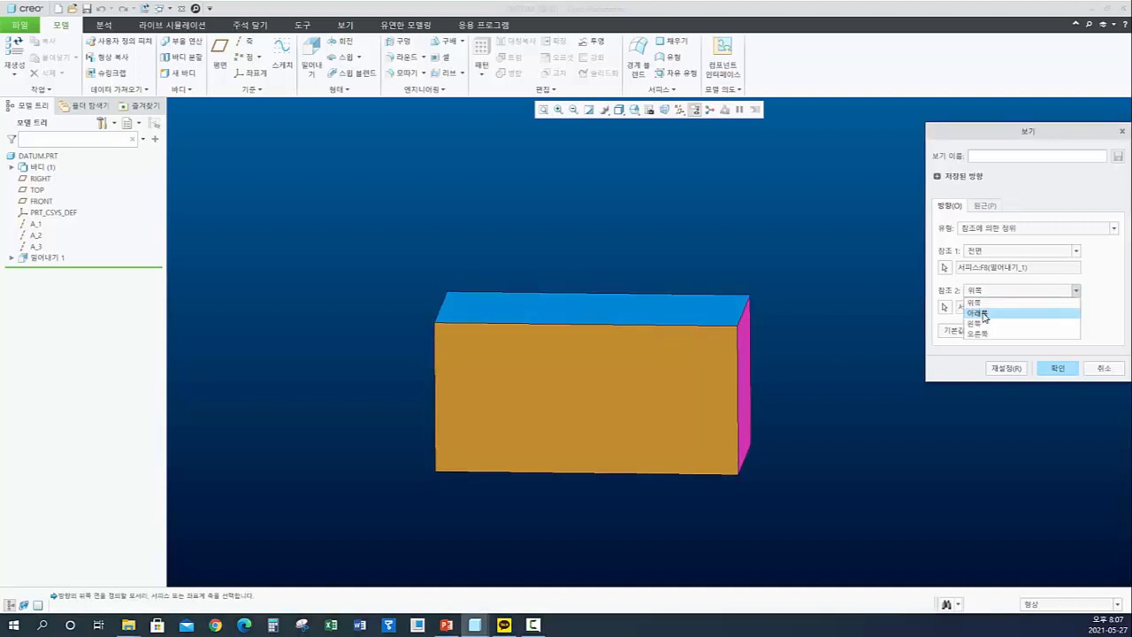
left_click(982, 313)
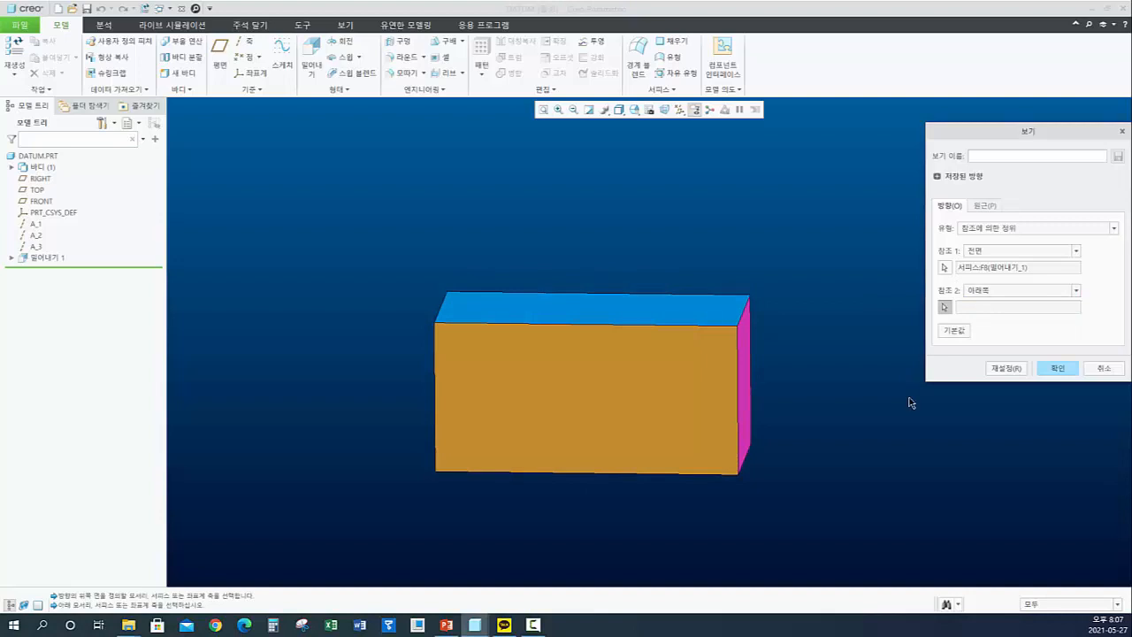
left_click(611, 315)
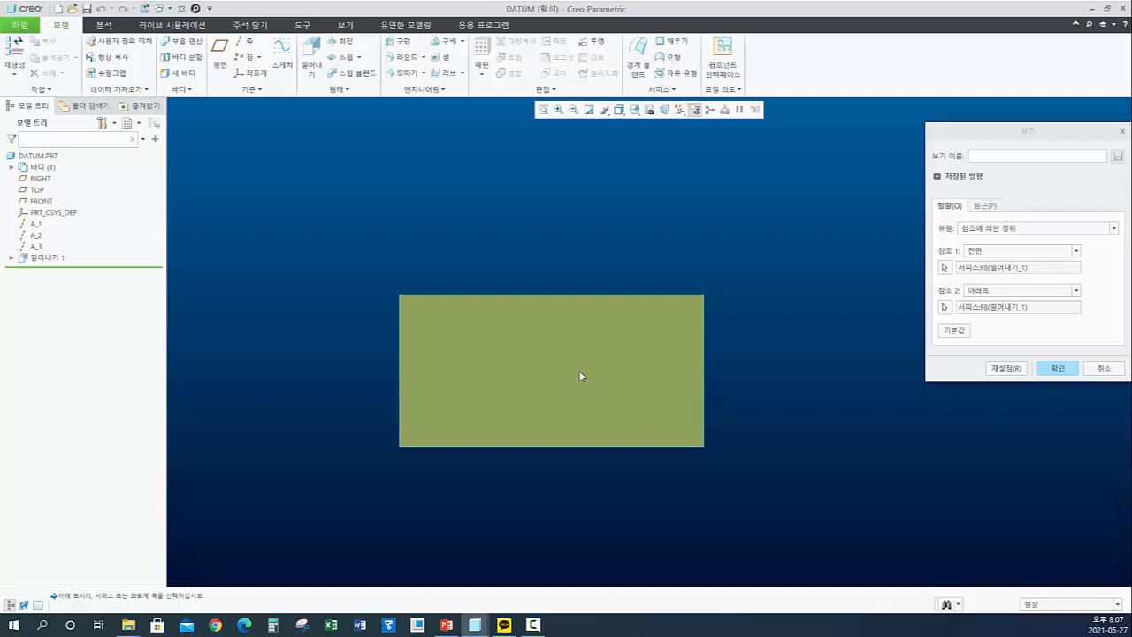
- Redefine reference 1 so that the blue side face is the front (전면) of the view
mouse_move(579, 376)
middle_mouse_down()
mouse_move(569, 379)
mouse_move(596, 359)
mouse_move(466, 345)
mouse_move(663, 366)
mouse_move(654, 384)
mouse_move(683, 377)
mouse_move(659, 381)
mouse_move(707, 423)
mouse_move(717, 347)
mouse_move(684, 353)
middle_mouse_up()
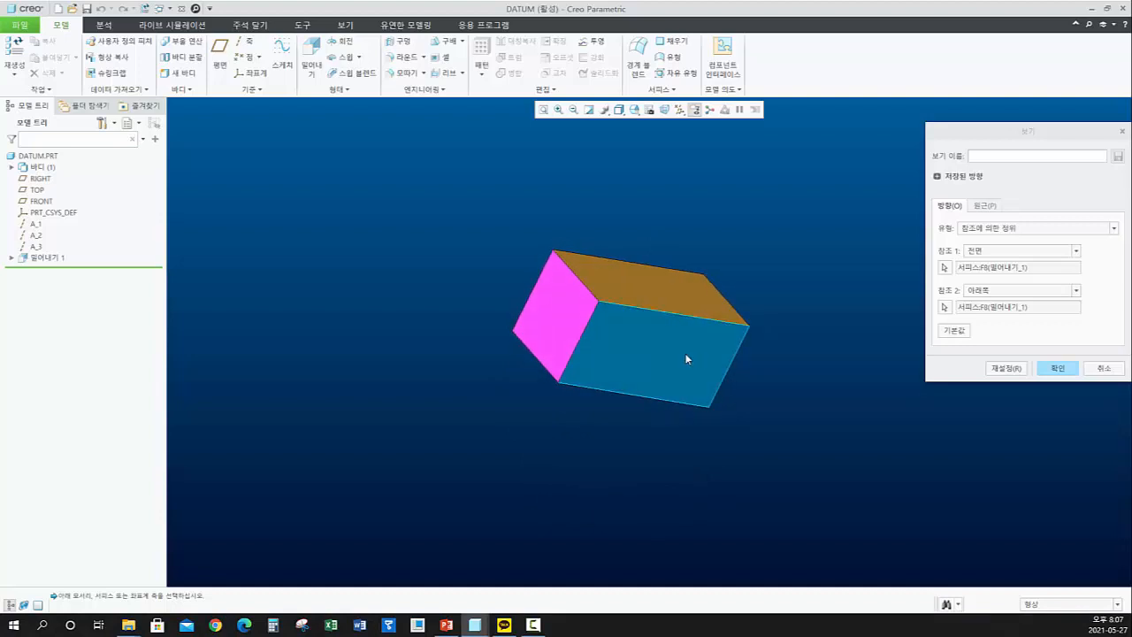
middle_click_drag(568, 352, 543, 324)
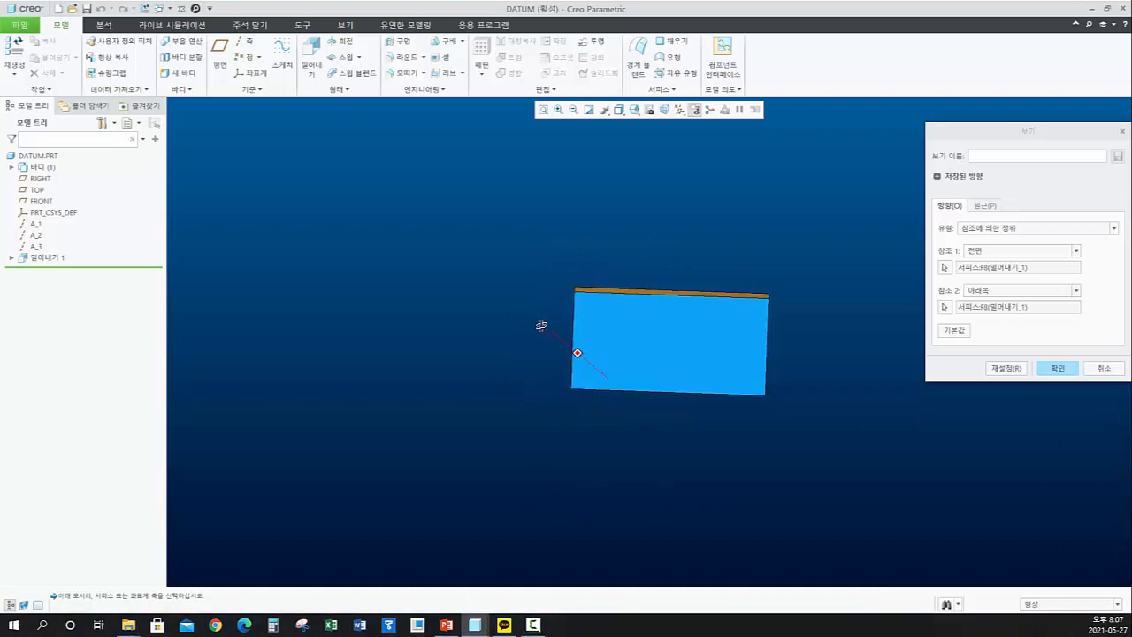
scroll(298, 340, "down", 1)
scroll(669, 362, "up", 2)
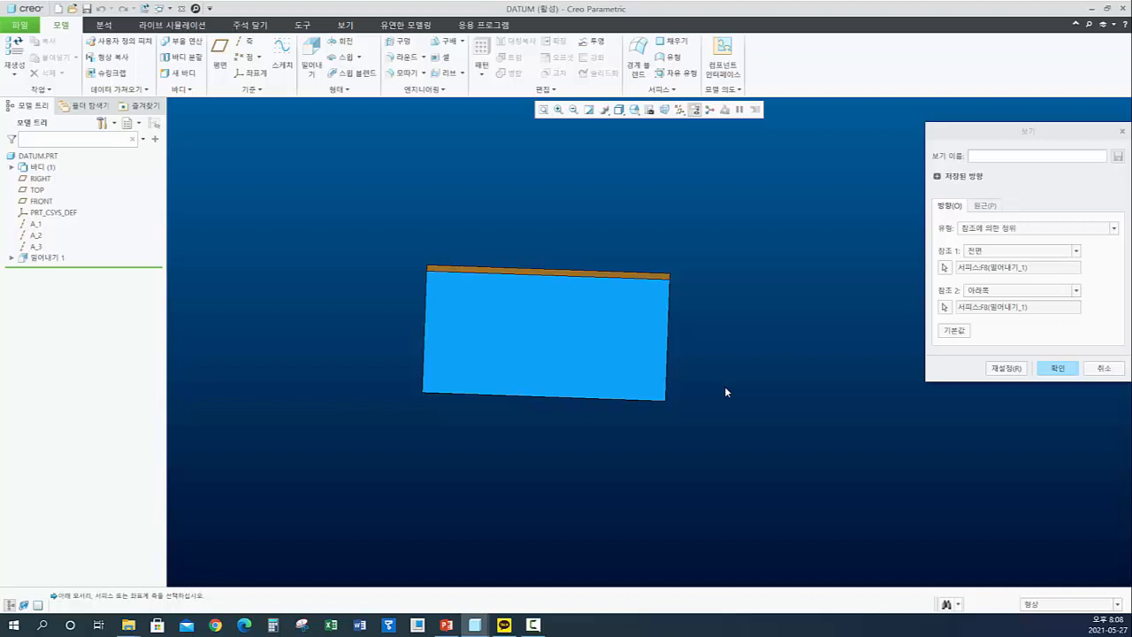
middle_click_drag(717, 387, 637, 404)
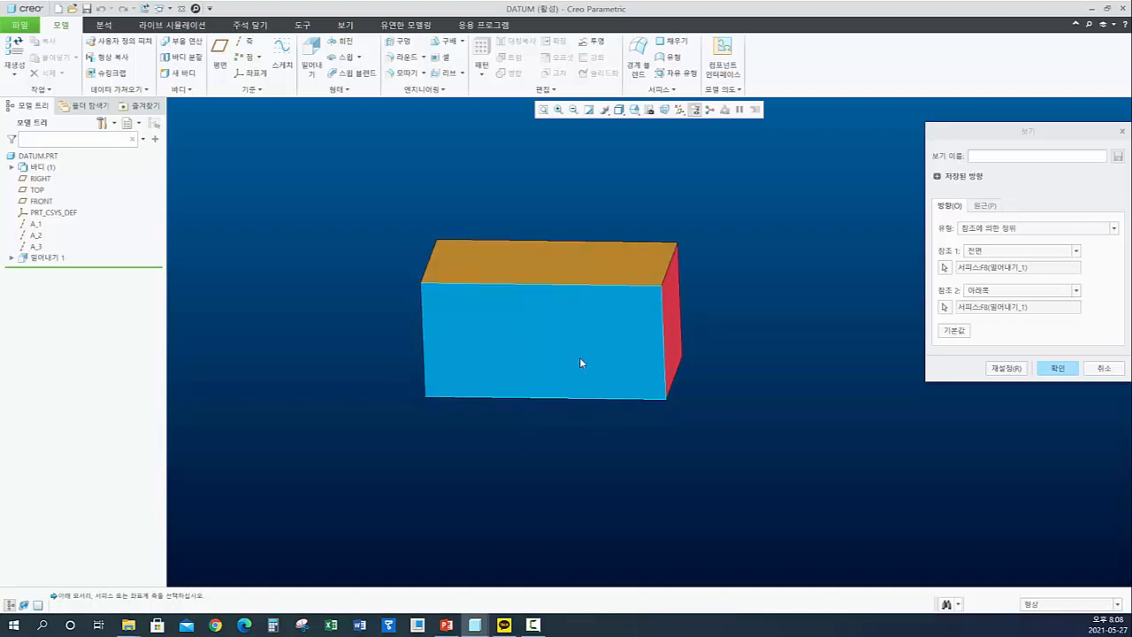
middle_click_drag(579, 361, 535, 339)
scroll(535, 340, "down", 2)
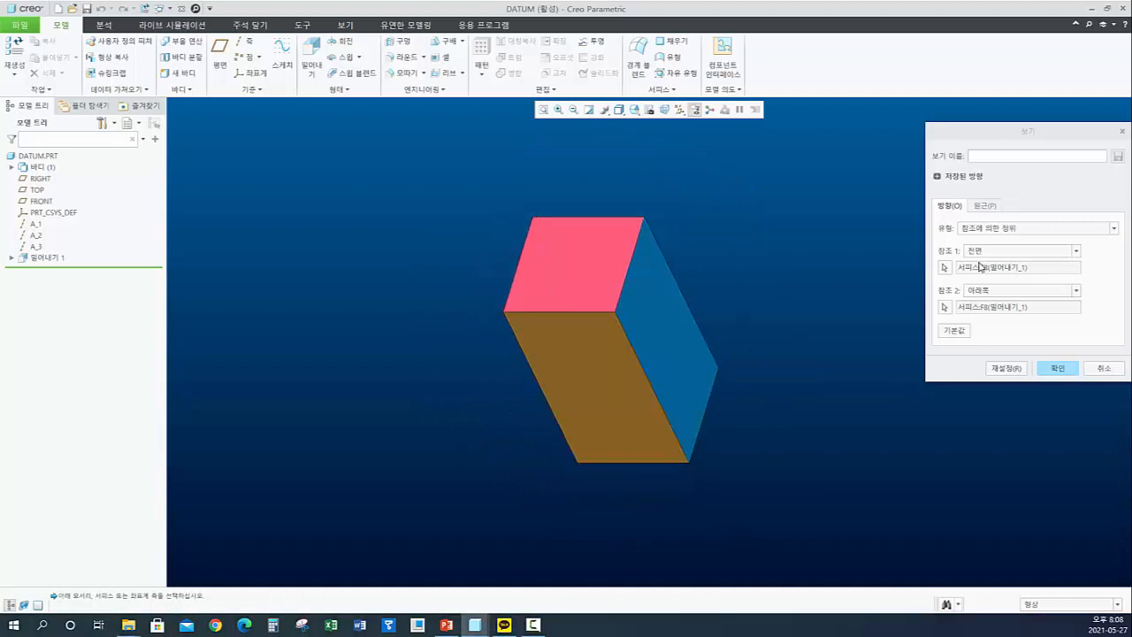
left_click(946, 269)
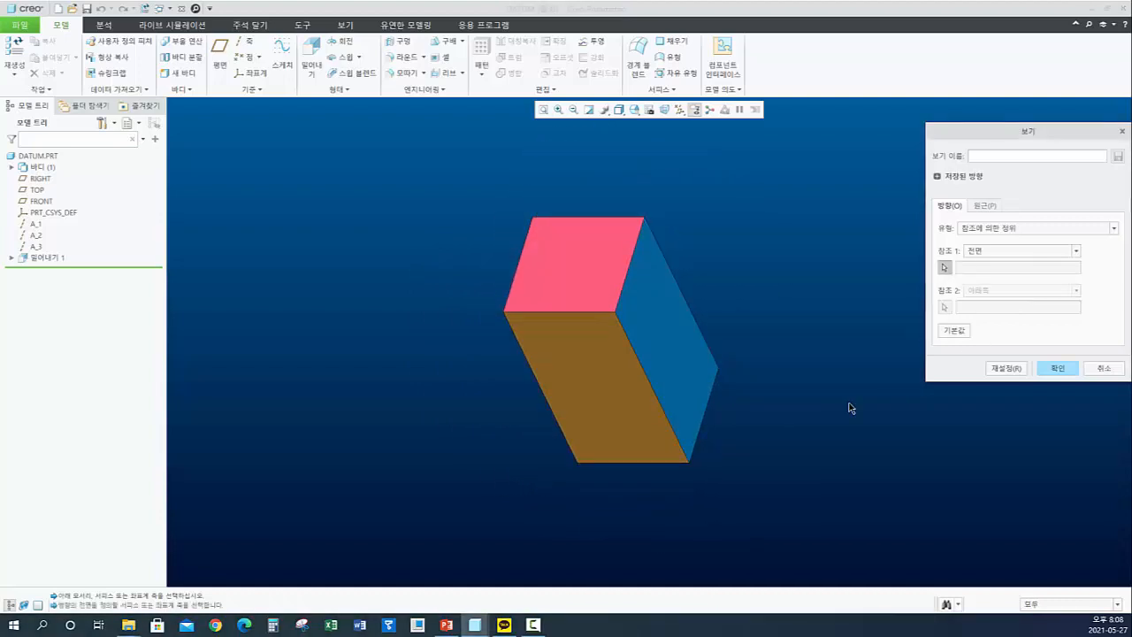
left_click(648, 334)
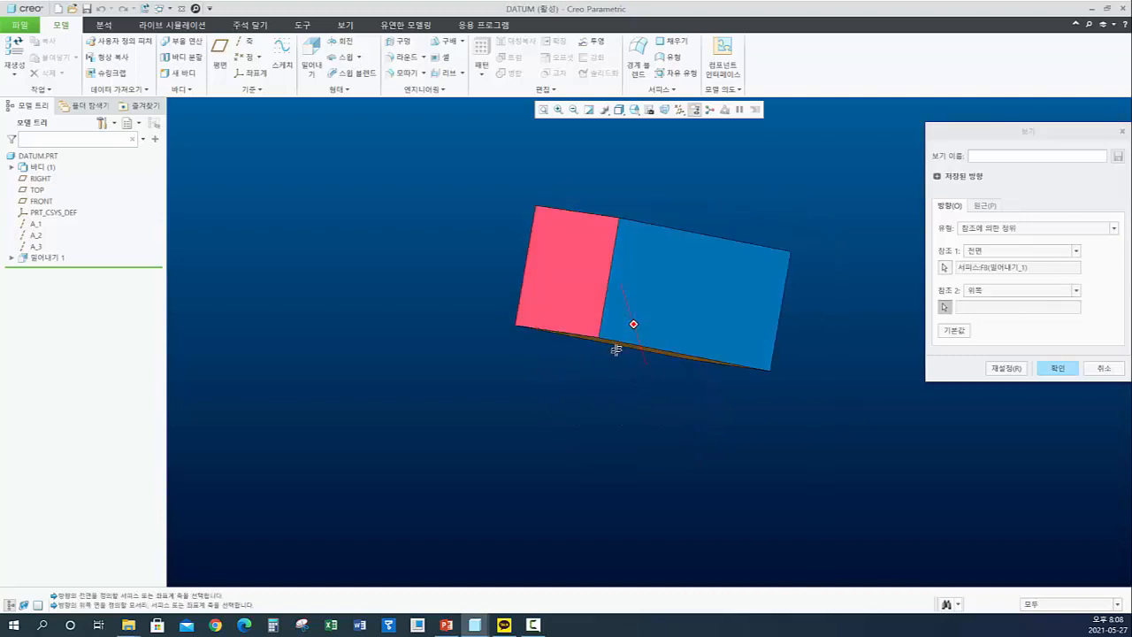
middle_click_drag(616, 349, 719, 315)
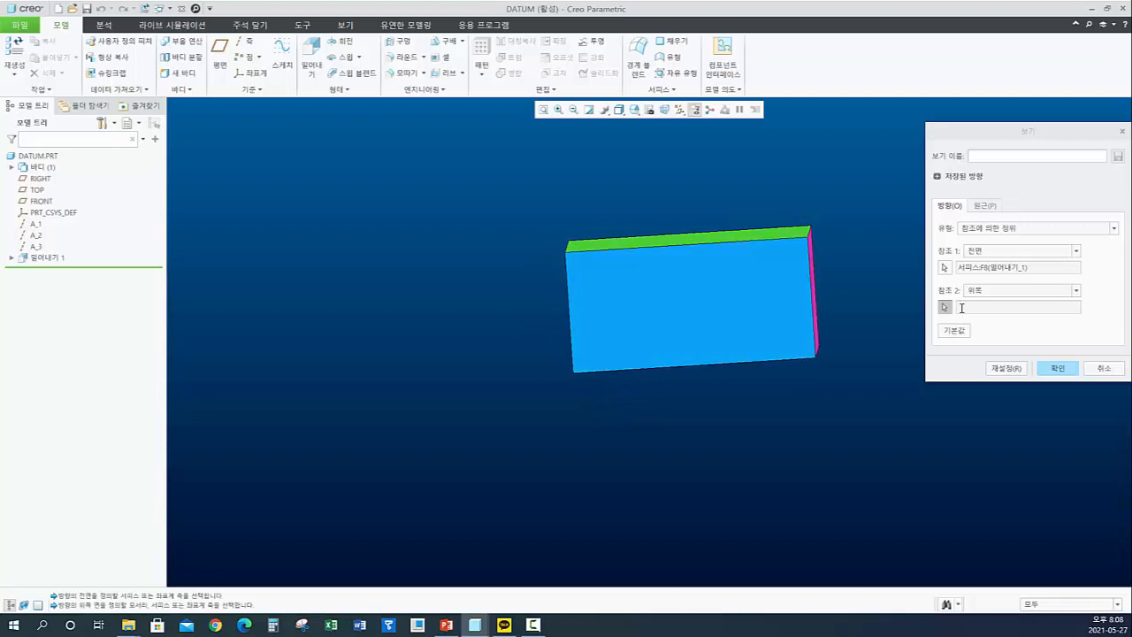
middle_click_drag(627, 300, 722, 316)
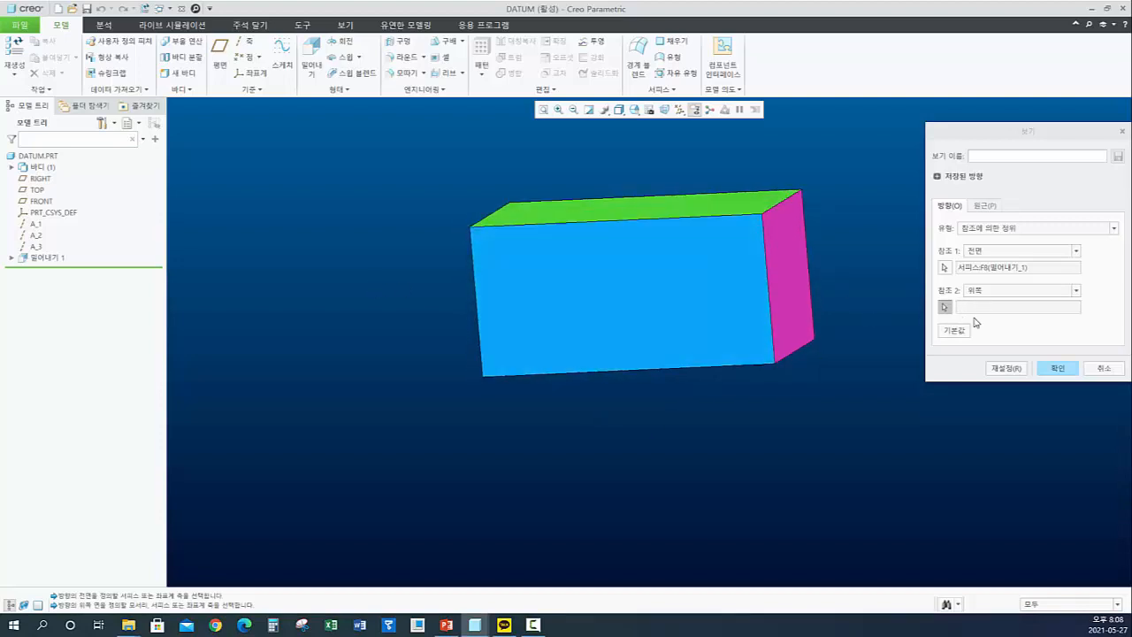
- Set reference 2 to the right direction (오른쪽) and assign the magenta side face to it
left_click(986, 290)
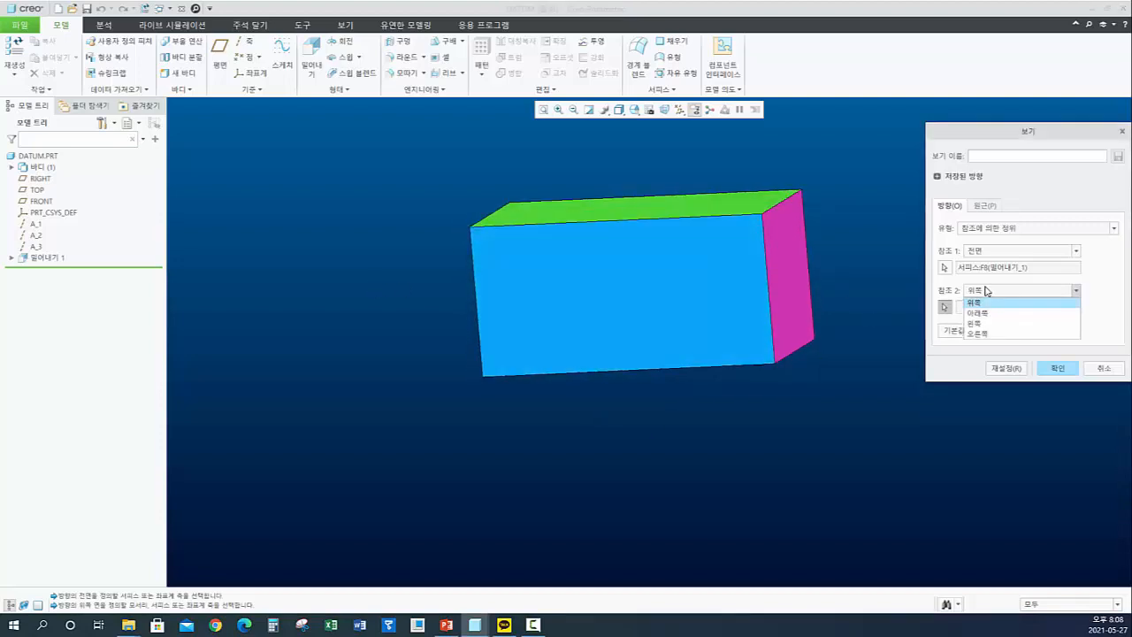
left_click(976, 333)
left_click(799, 290)
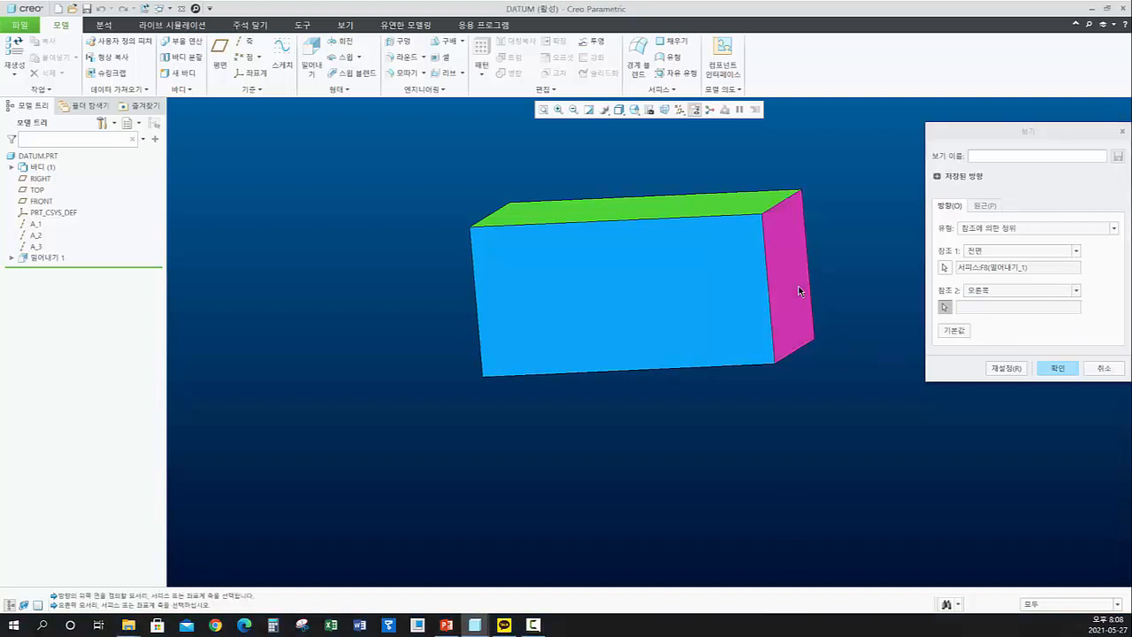
- Change reference 2 to the bottom direction (아래쪽) and assign the brown face to it
left_click(989, 297)
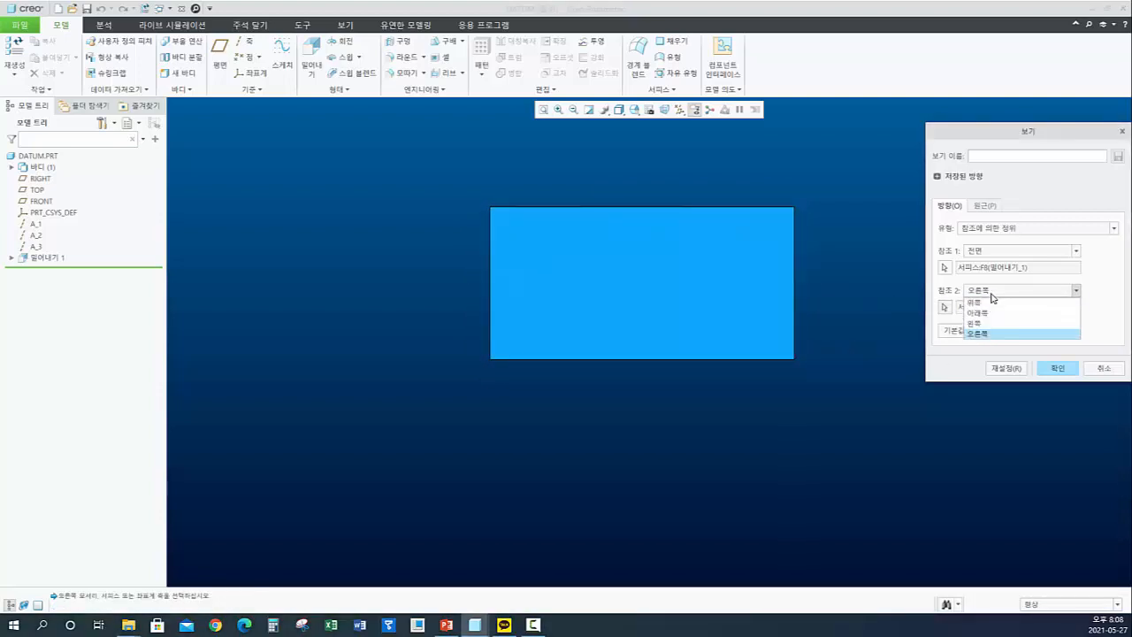
left_click(983, 312)
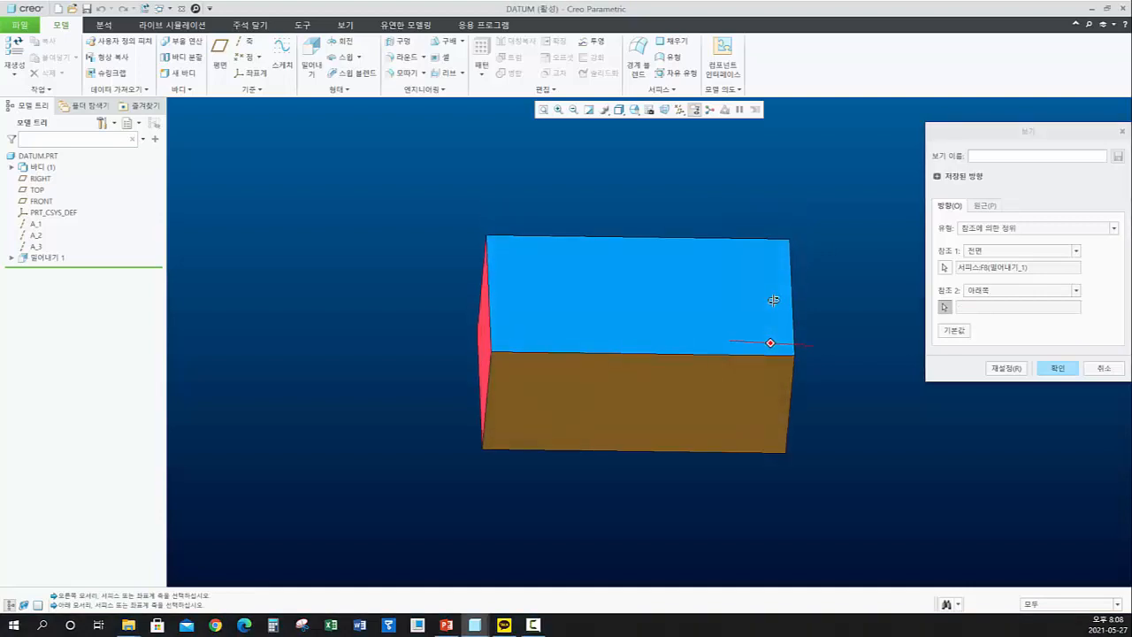
left_click(722, 377)
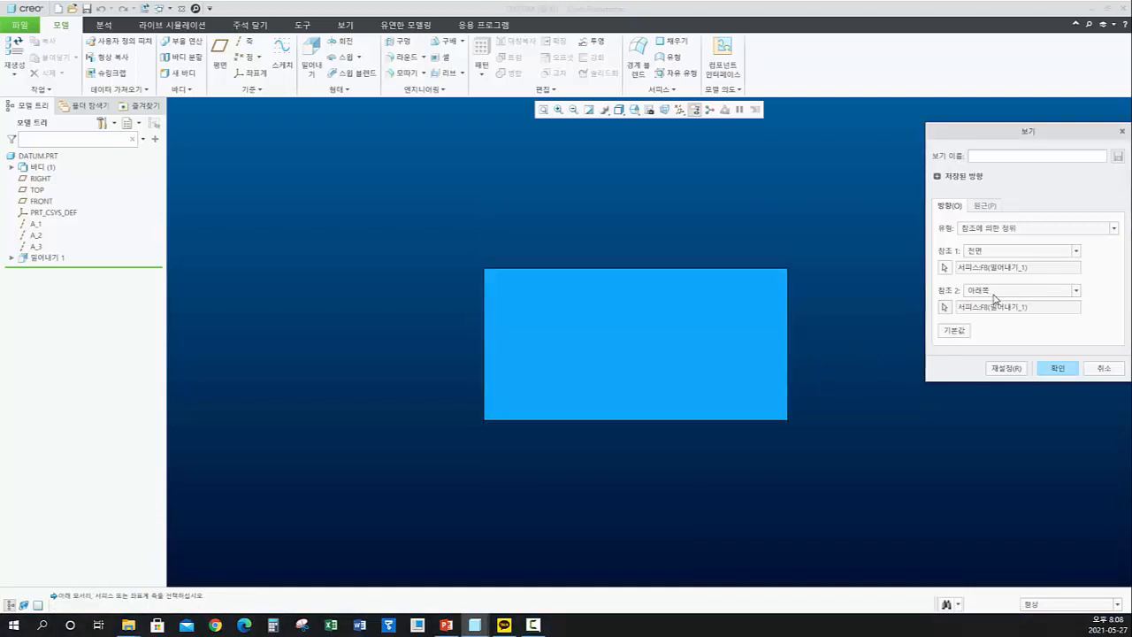
- Set reference 2 to the top direction (위쪽) with the green face as its reference, and accept the view orientation
left_click(994, 299)
left_click(996, 303)
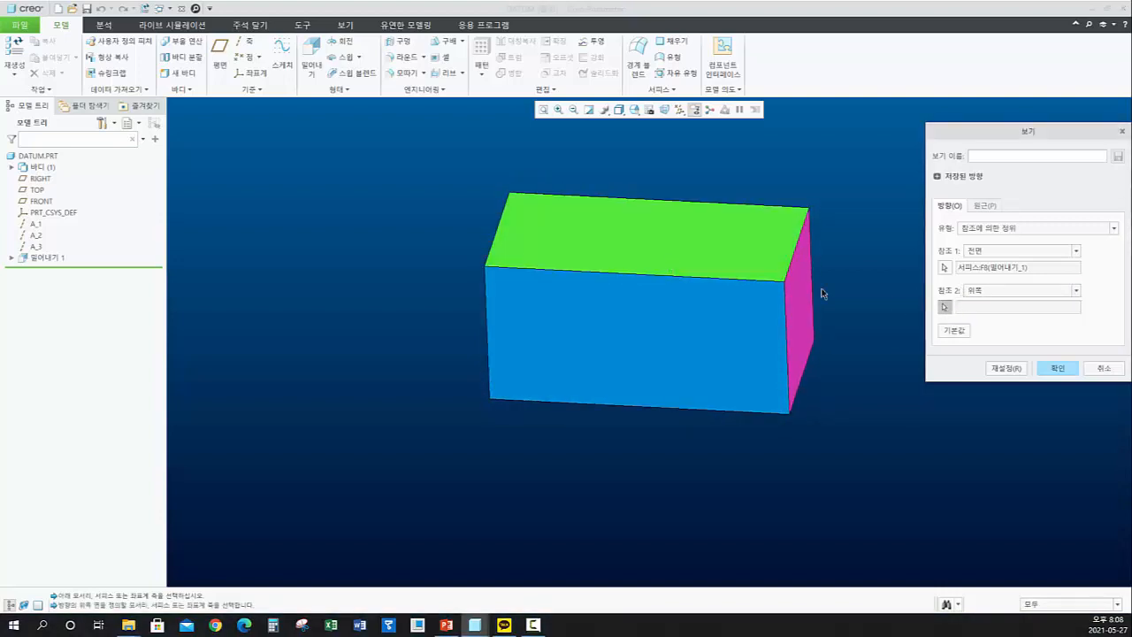
left_click(687, 245)
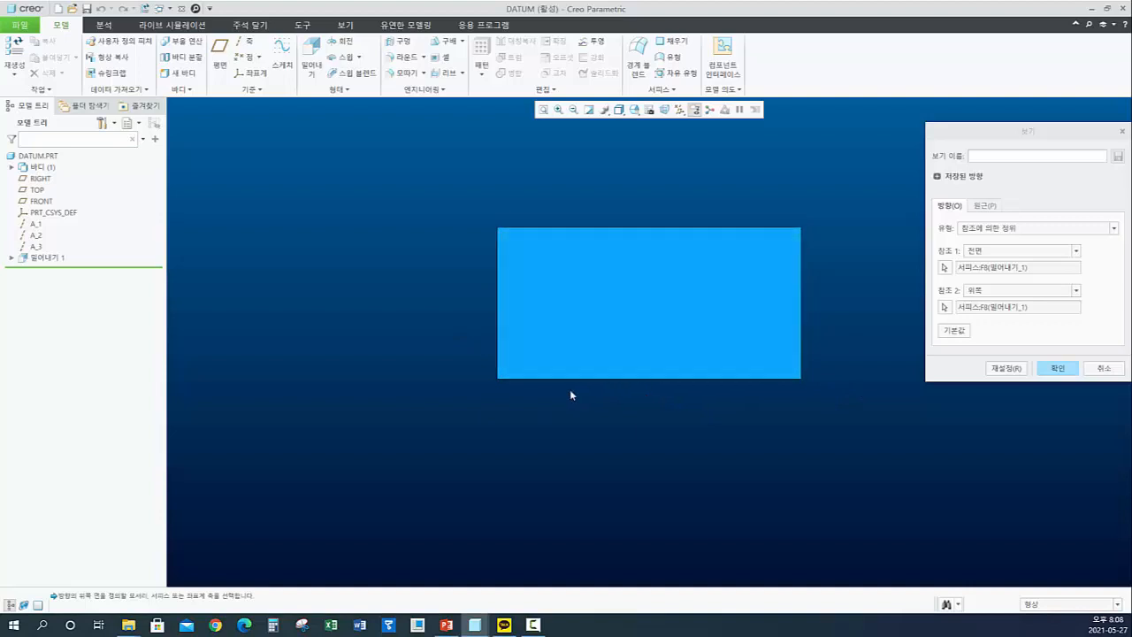
scroll(372, 408, "down", 1)
scroll(749, 317, "up", 2)
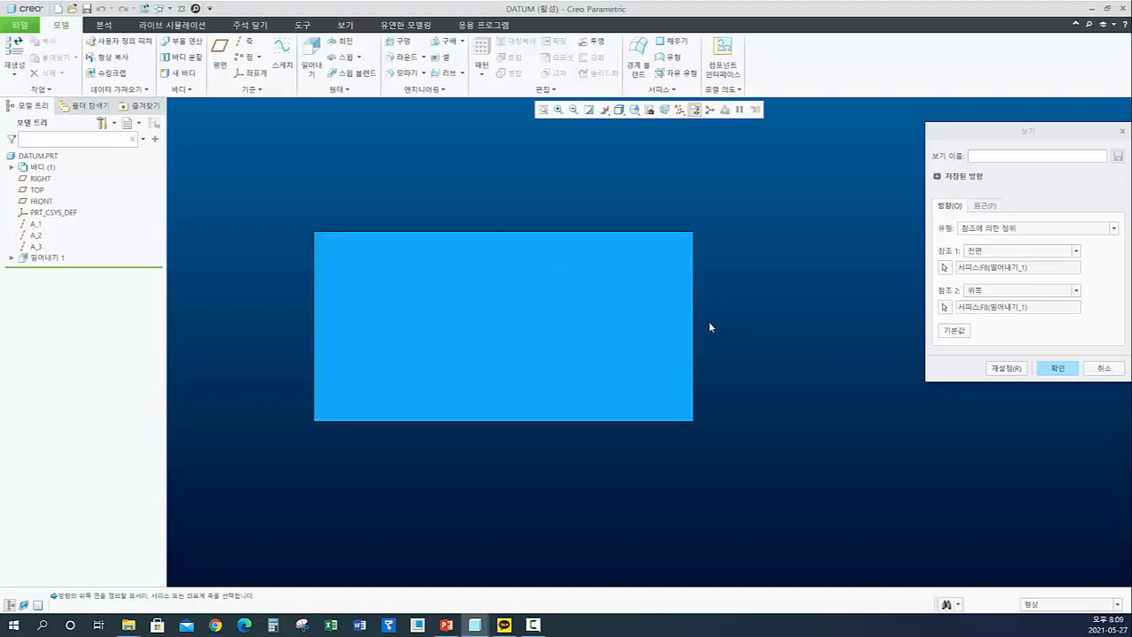
scroll(709, 327, "down", 1)
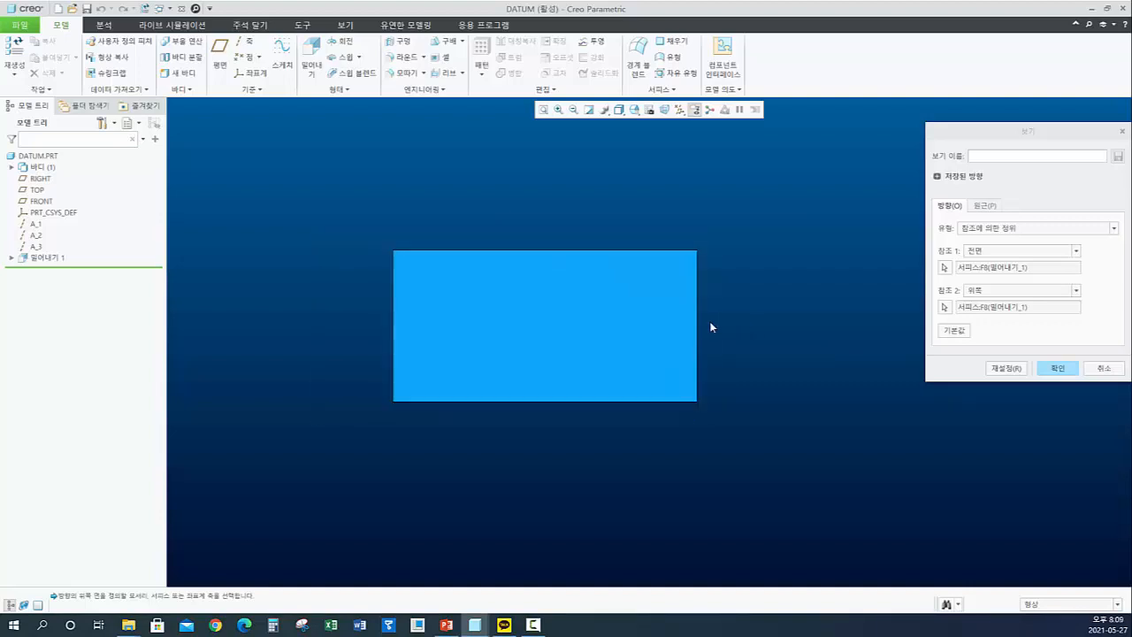
left_click(1064, 373)
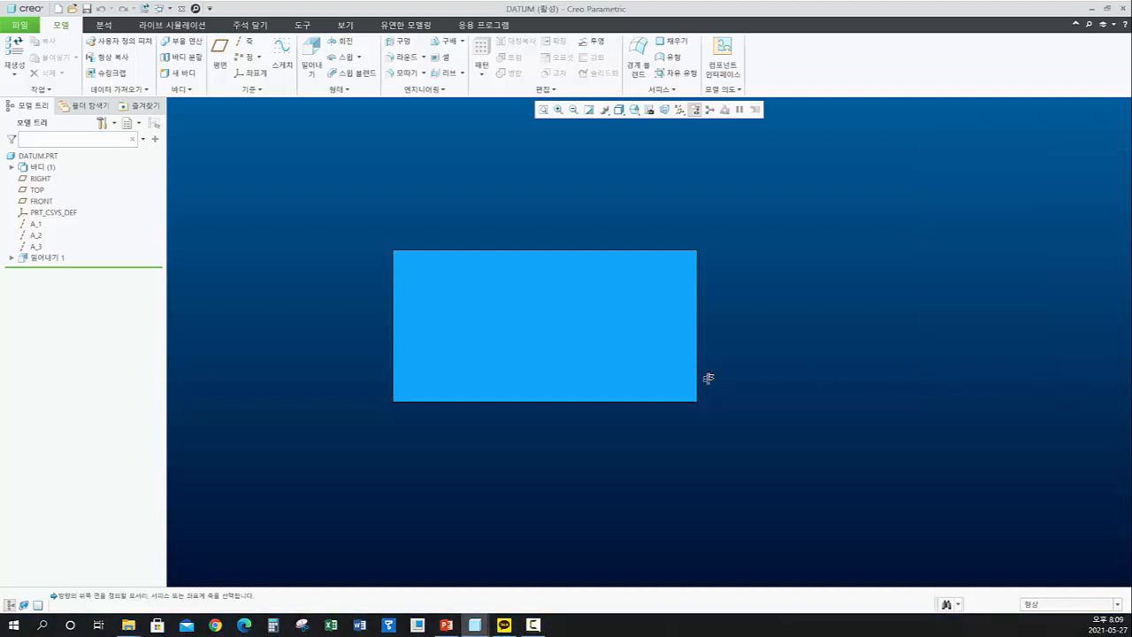
key("ctrl+d")
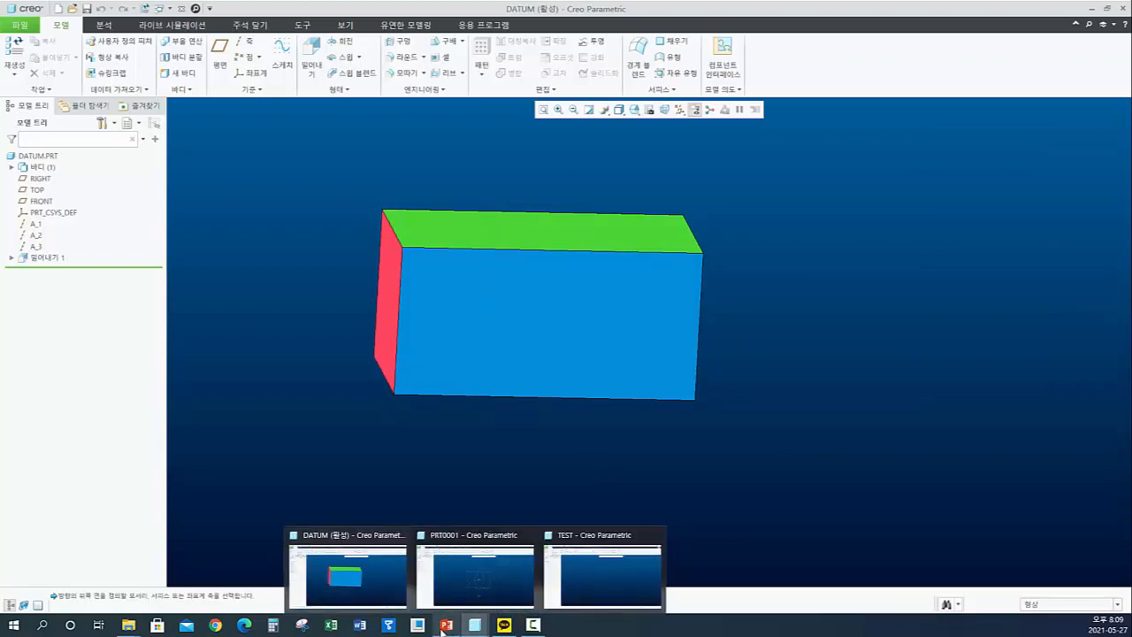
- Switch to the Creo_교육1.pptx presentation in PowerPoint and open the PARAMETRIC MODELING slide that compares the 2D sketch and 3D feature
left_click(385, 545)
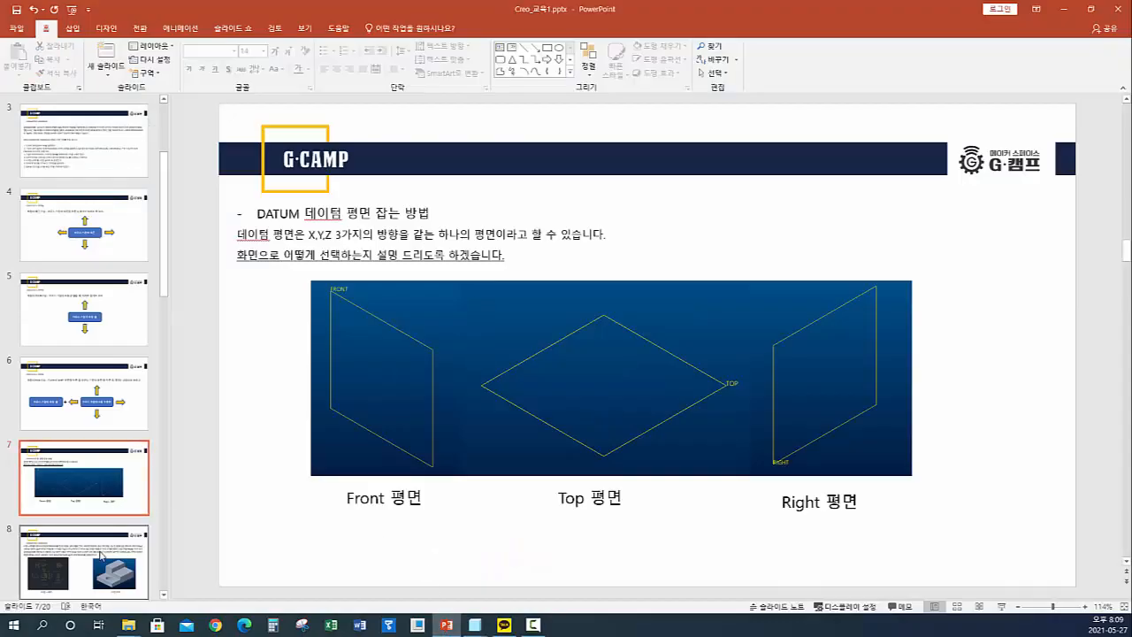
left_click(101, 557)
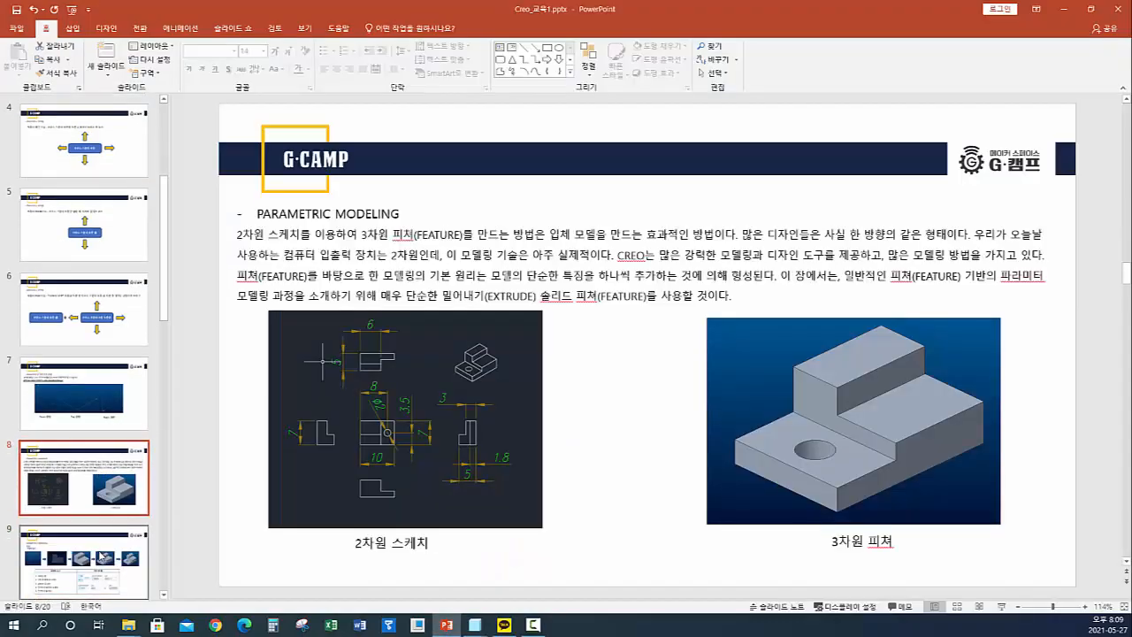
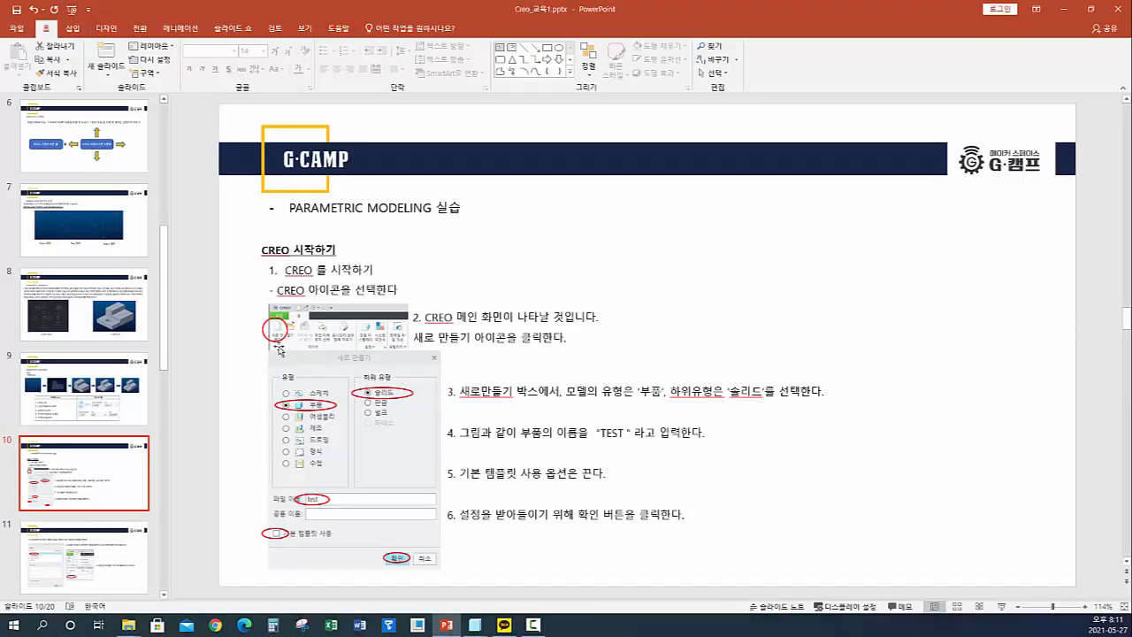
- Switch to the PRT0001 window in Creo and start creating a new file
left_click(474, 625)
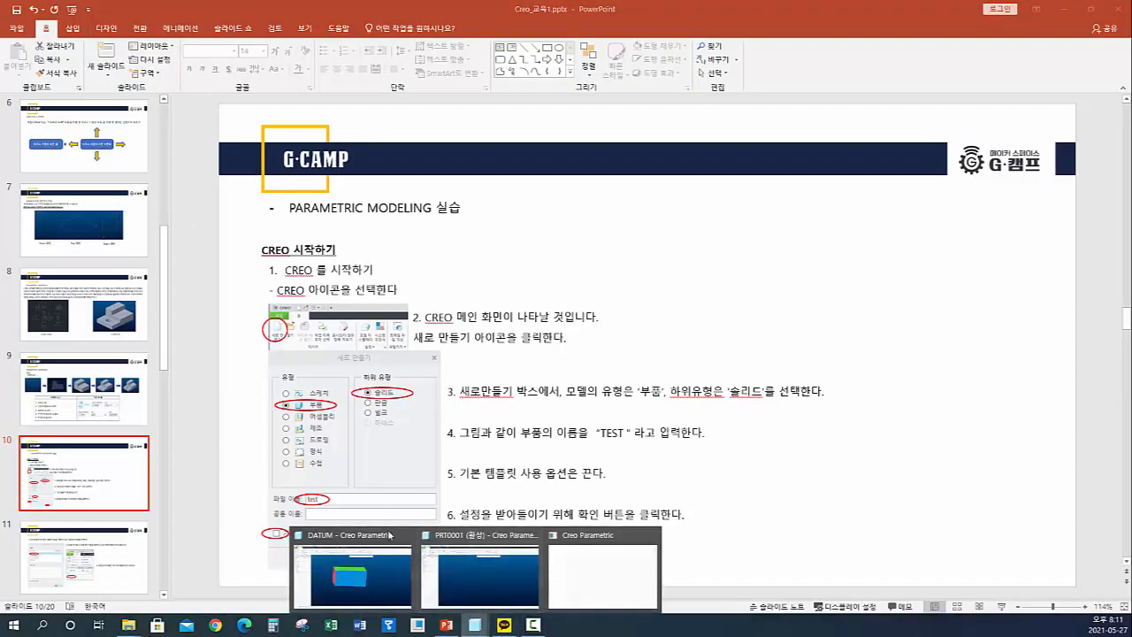
left_click(470, 569)
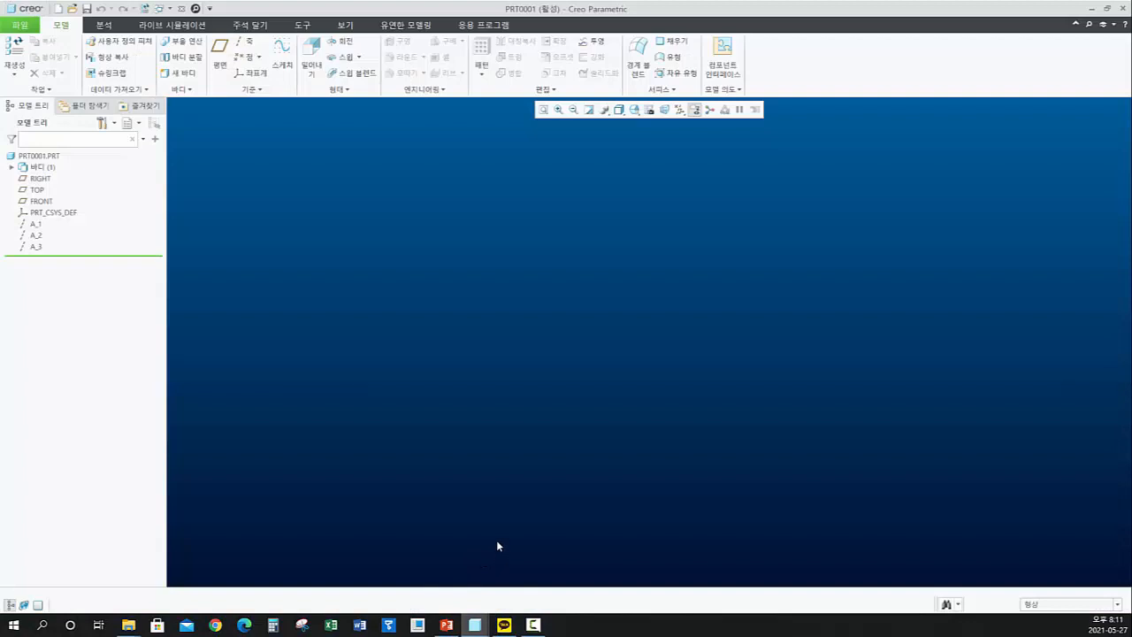
left_click(57, 10)
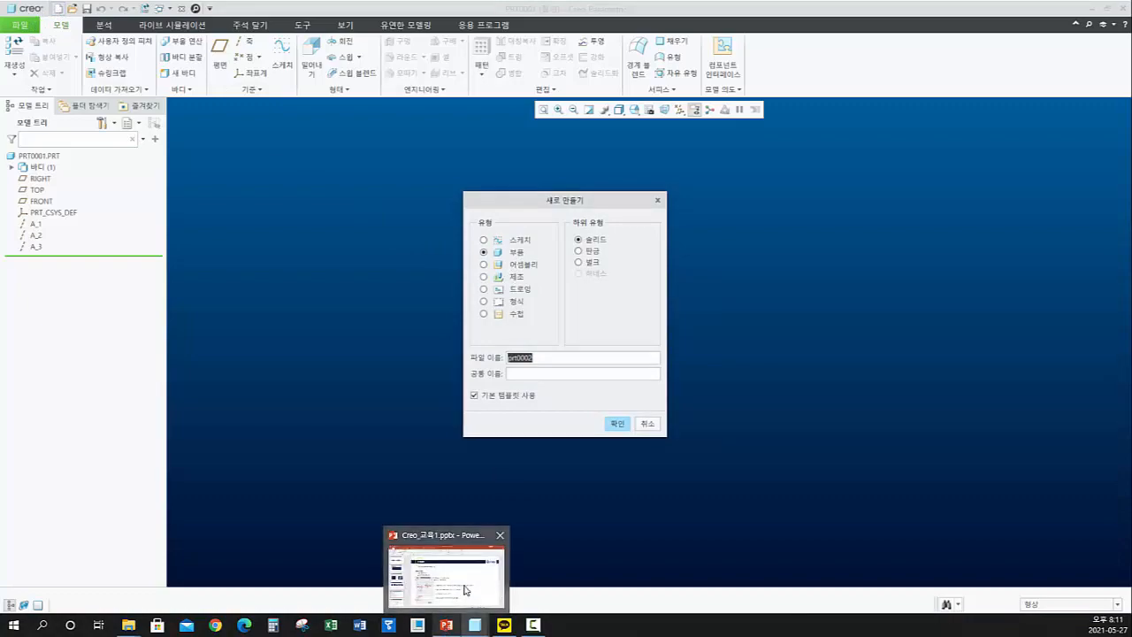
- Close the leftover unused-configuration-options and 읽어들이기 message windows, and return from PowerPoint to Creo's new-file dialog
left_click(446, 629)
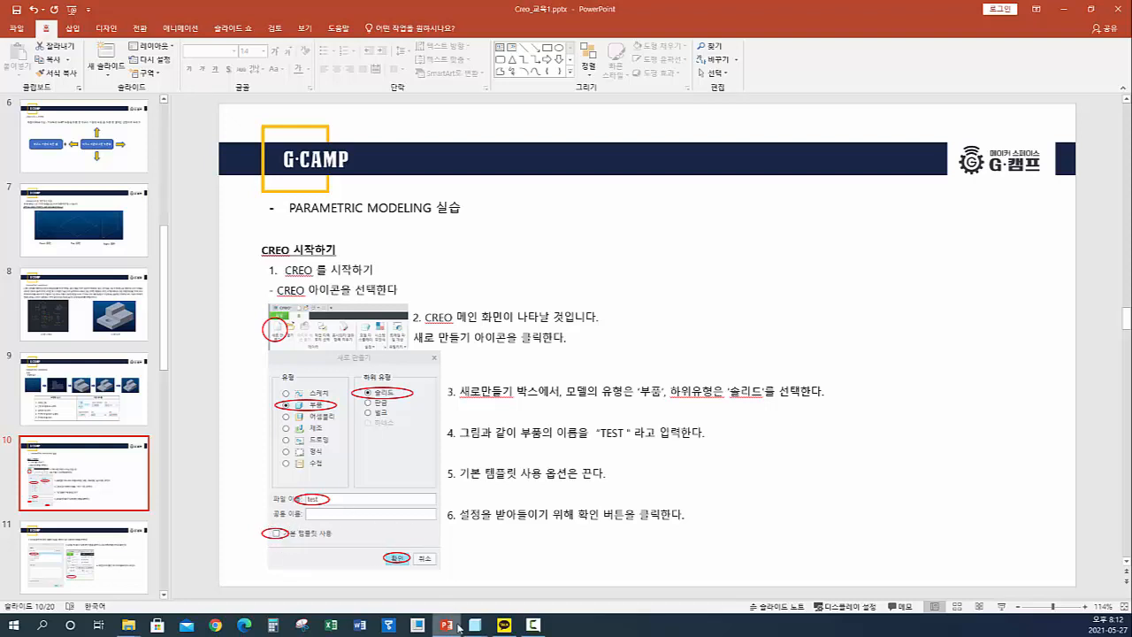
mouse_move(470, 626)
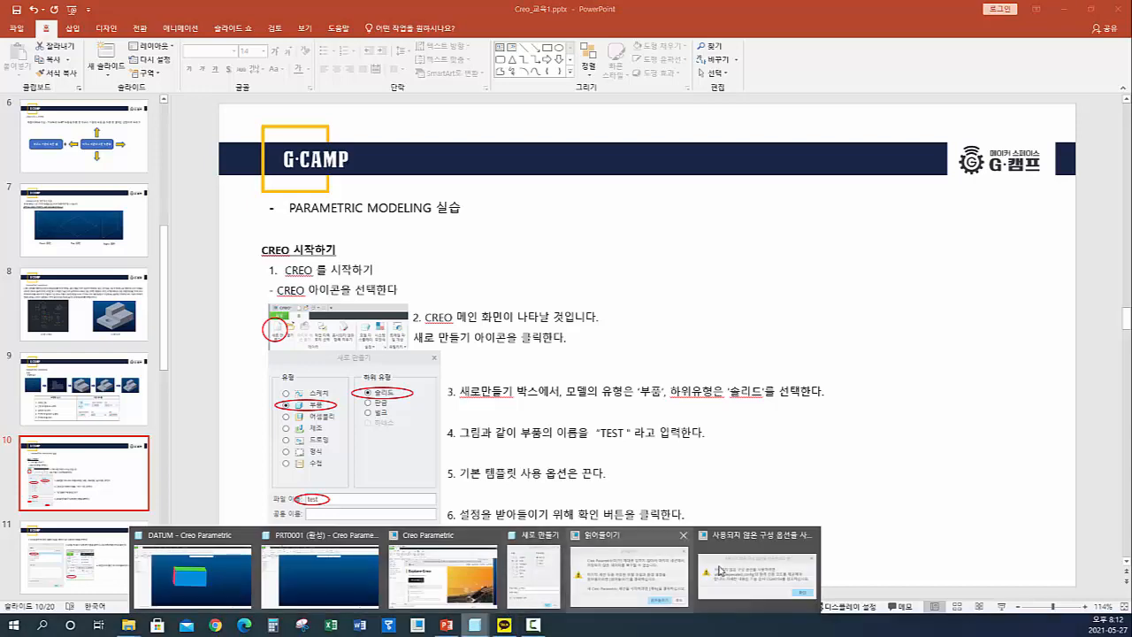
left_click(817, 536)
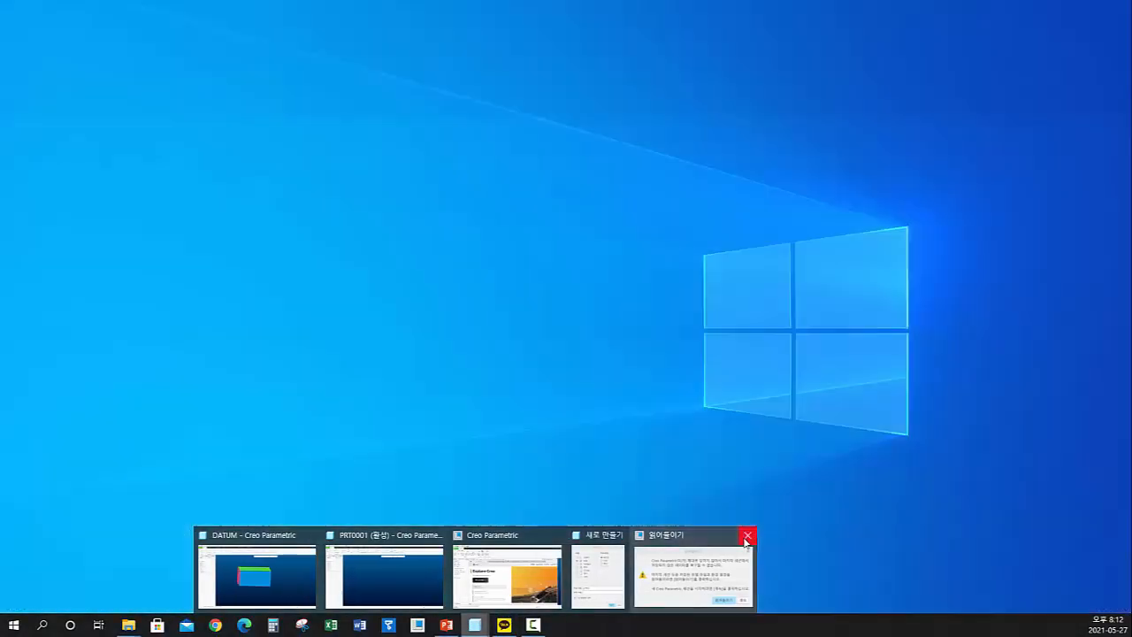
left_click(745, 534)
left_click(657, 573)
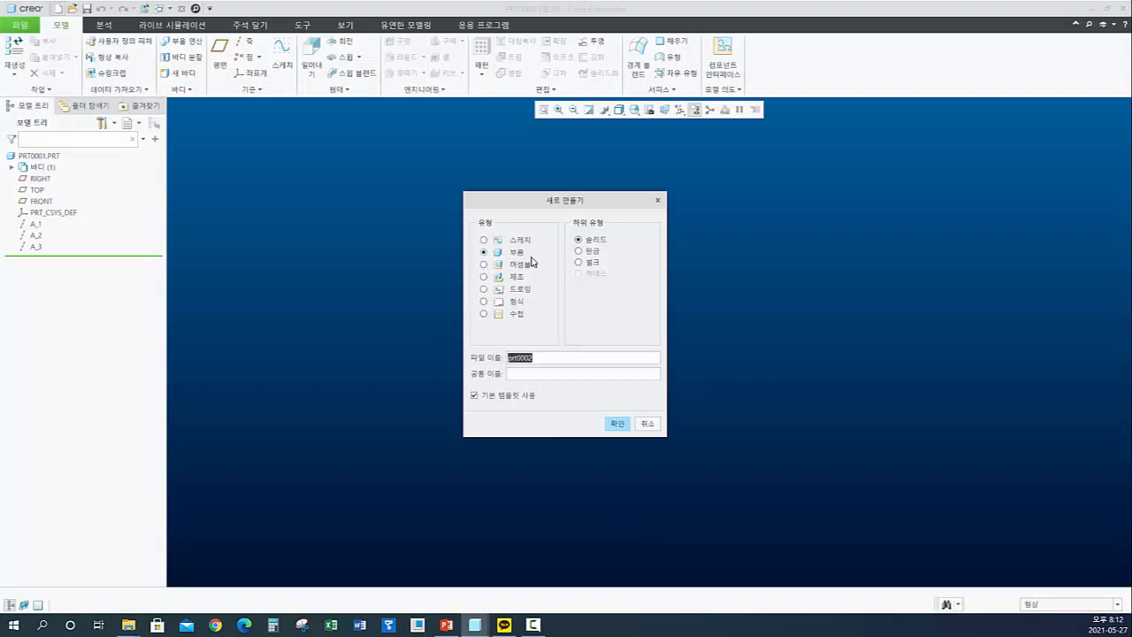
- Create a solid part named test_ with the default template turned off, using the empty template (비어 있음)
type("test_")
left_click(475, 396)
left_click(618, 425)
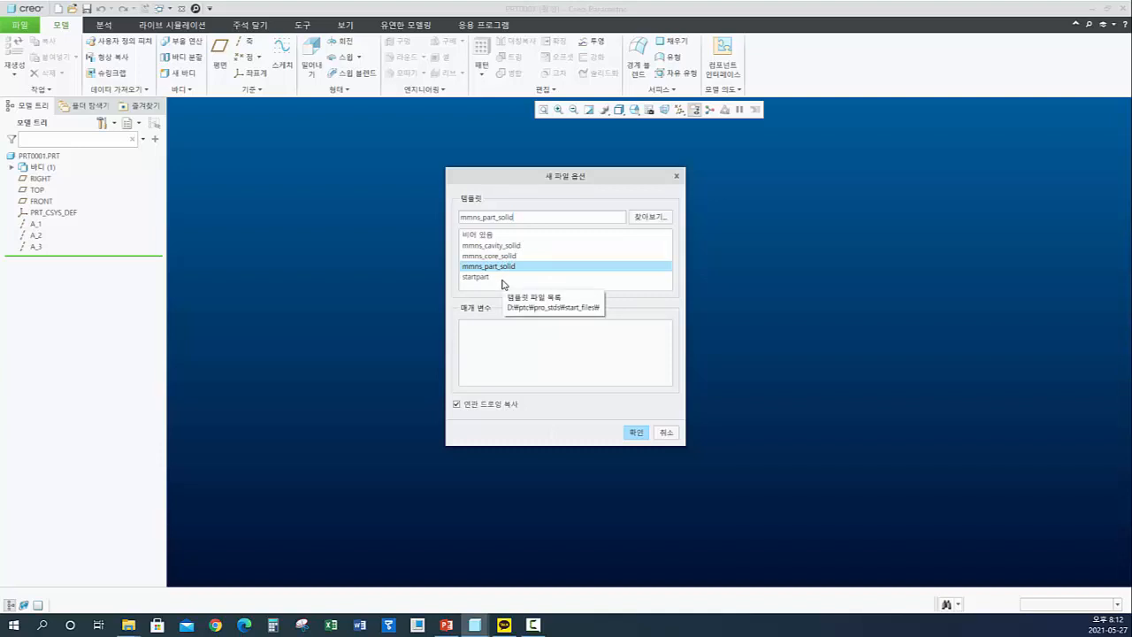
left_click(487, 237)
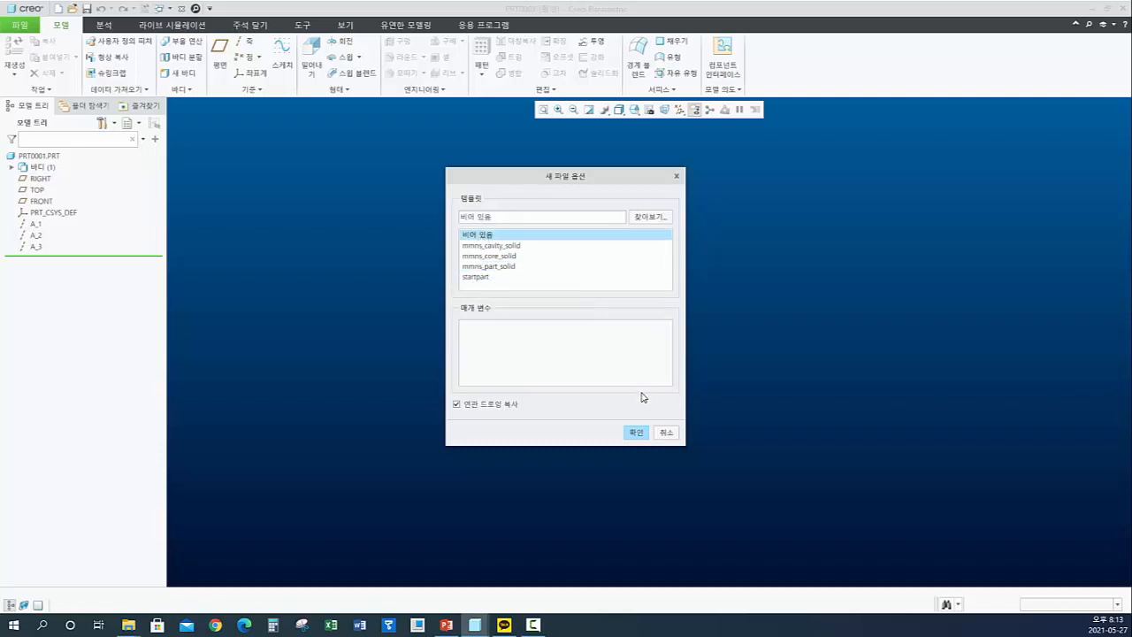
left_click(637, 431)
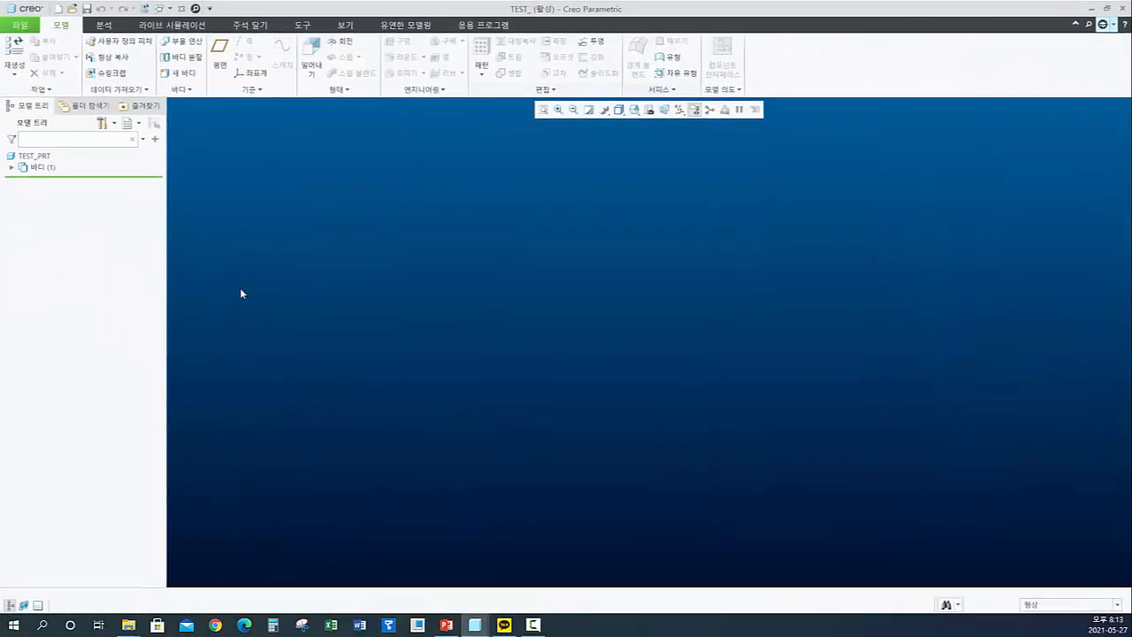
- Review the PowerPoint slides on the empty template and unit setup, comparing them with the new TEST_ part in Creo
left_click(446, 624)
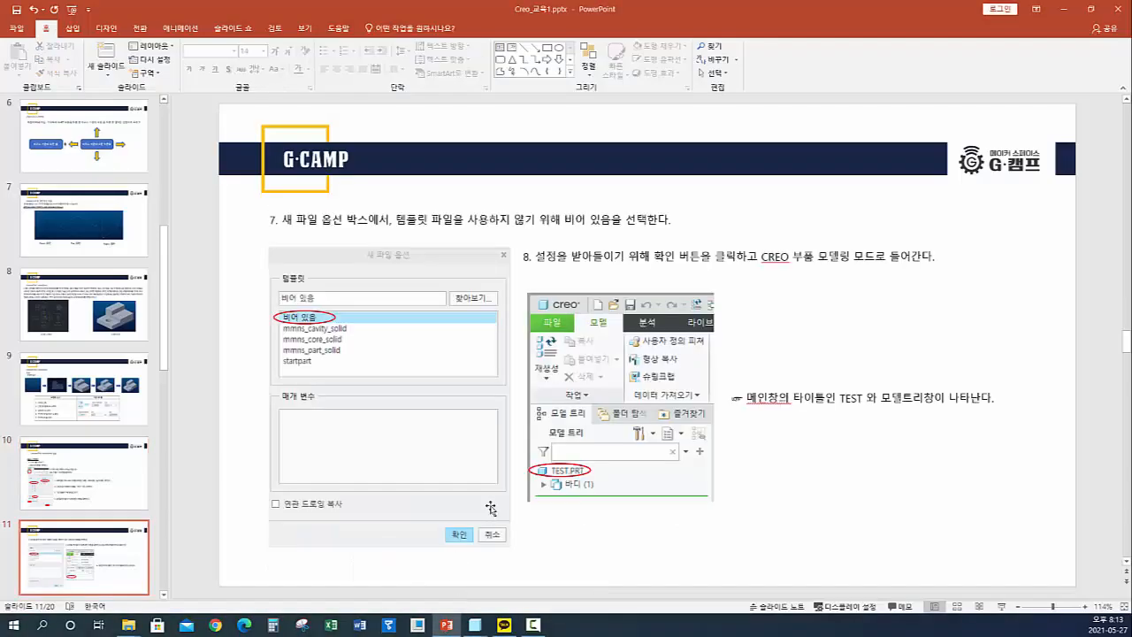
scroll(491, 511, "down", 1)
mouse_move(478, 622)
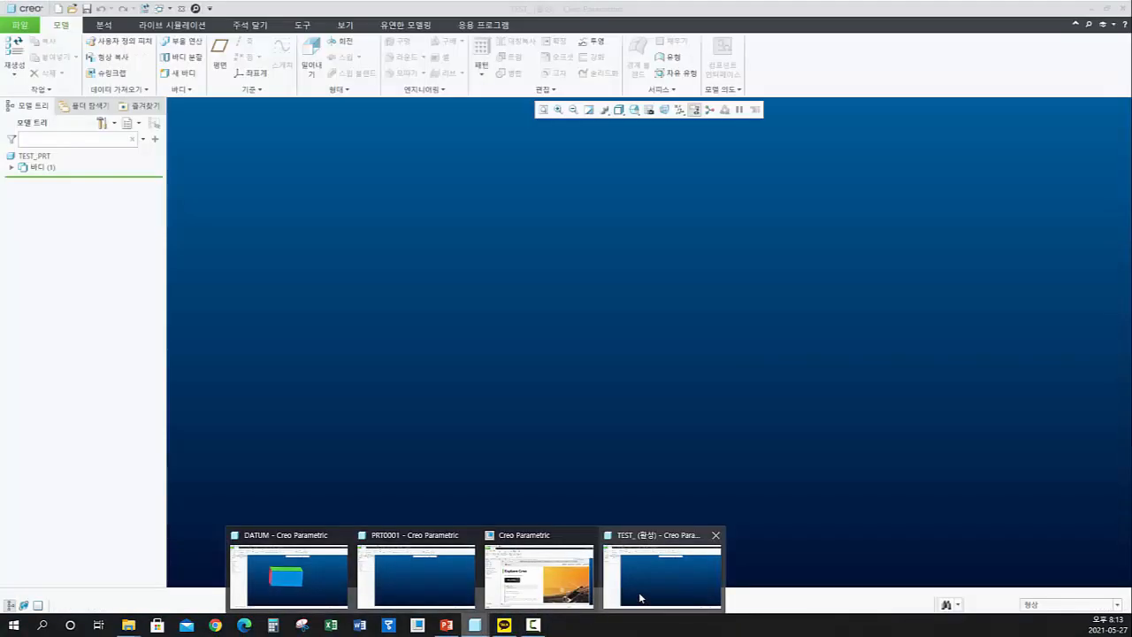
left_click(640, 598)
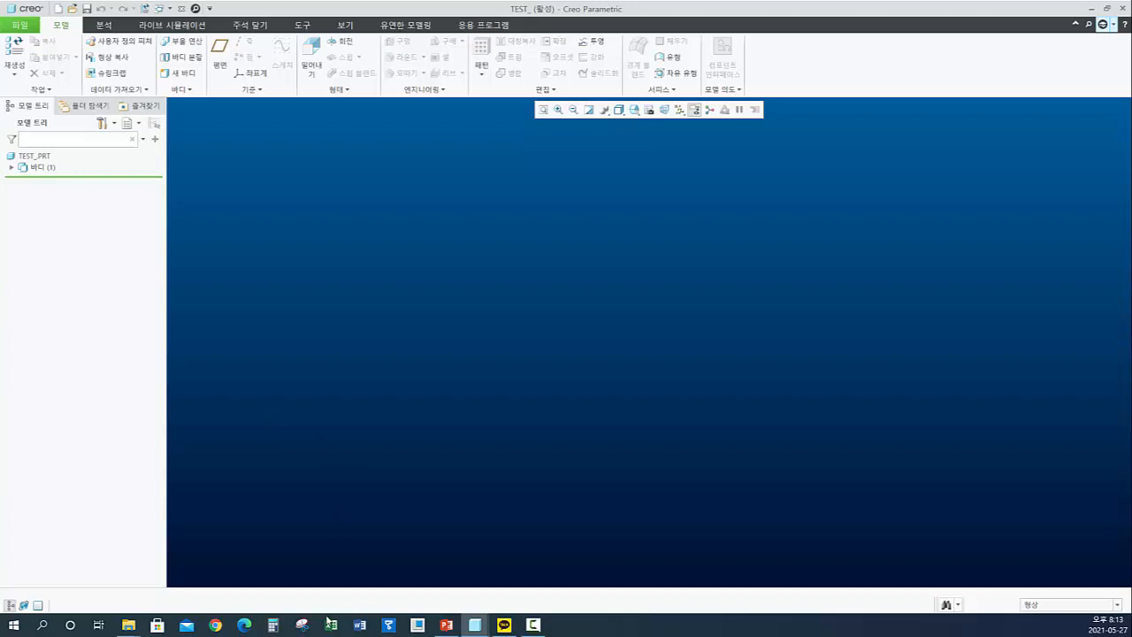
left_click(446, 625)
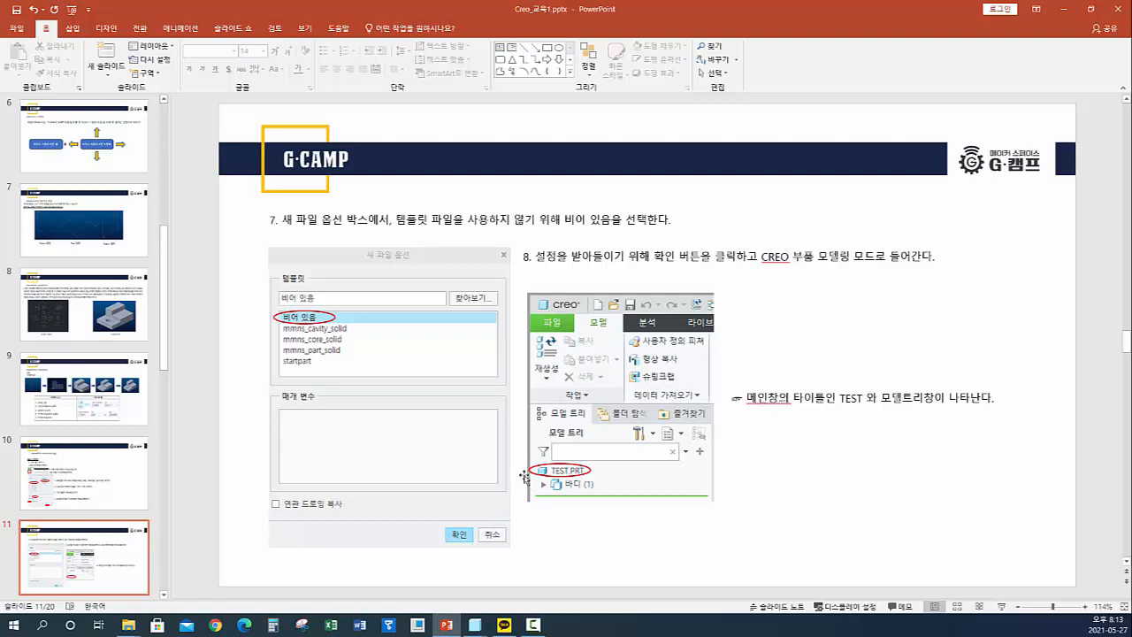
scroll(361, 495, "down", 2)
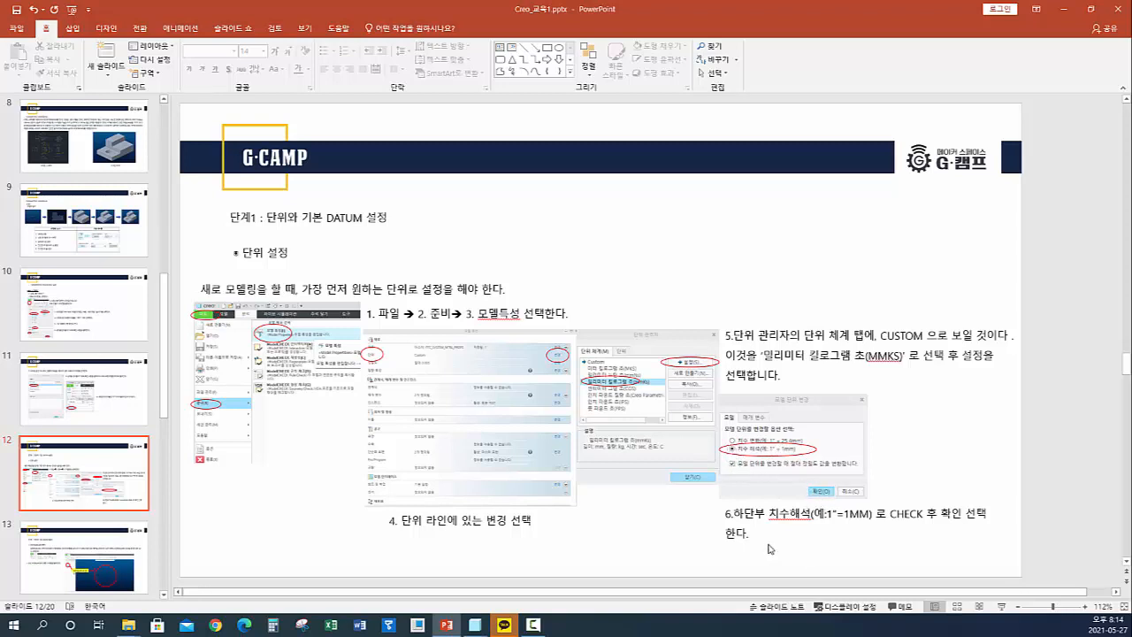
- In Creo's TEST_ window, set the model's unit system to millimetre kilogram second (mmKs) and close the model properties
mouse_move(475, 624)
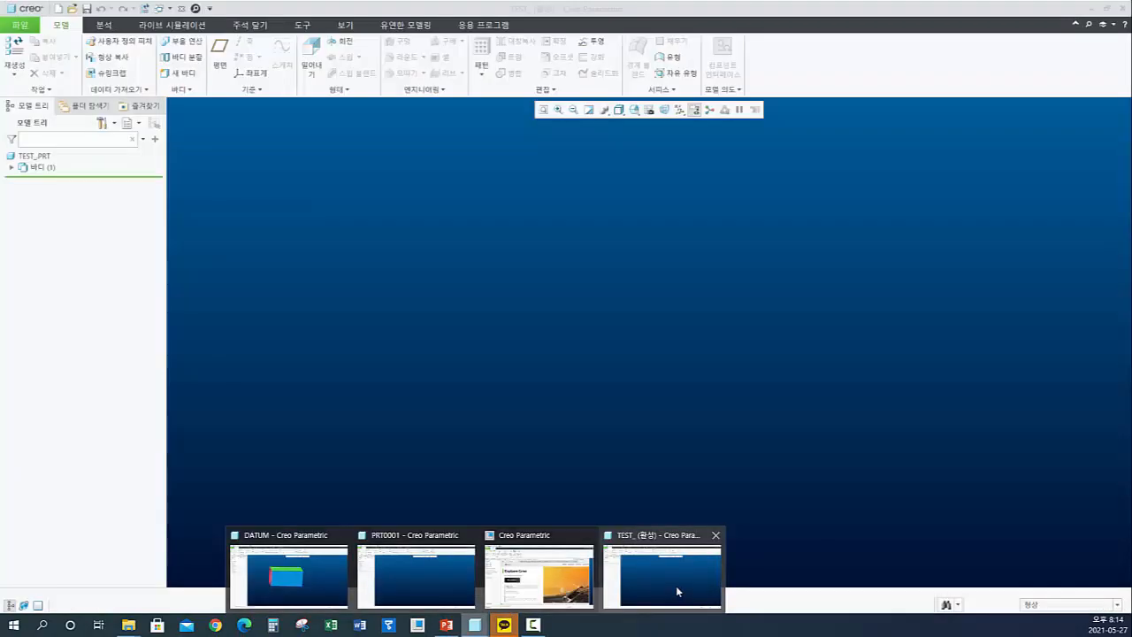
left_click(676, 588)
left_click(19, 25)
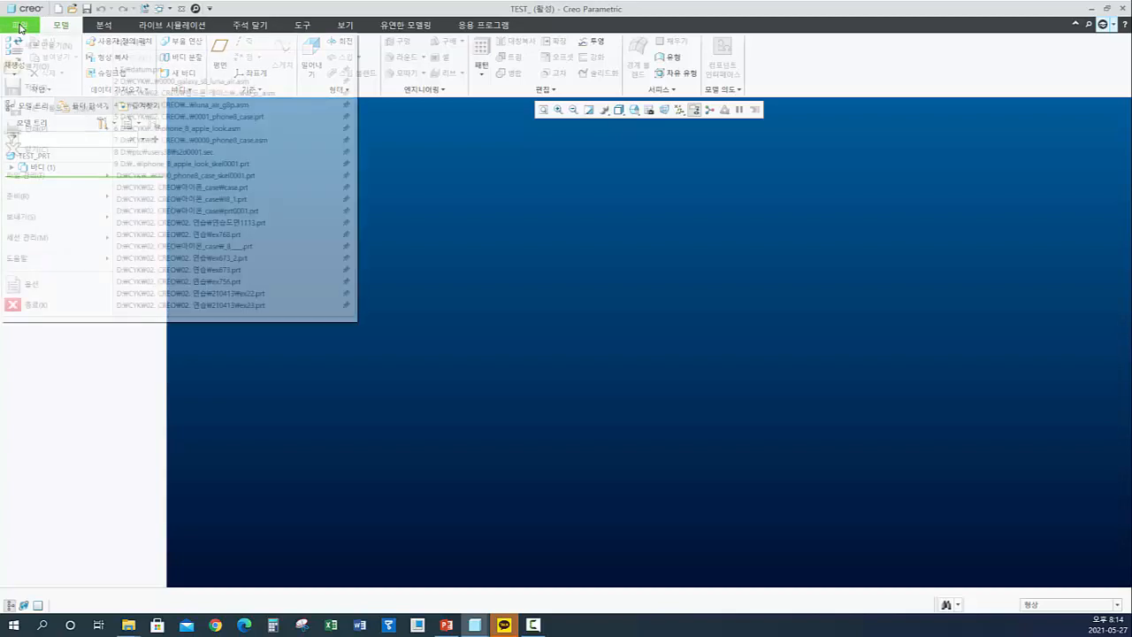
mouse_move(67, 194)
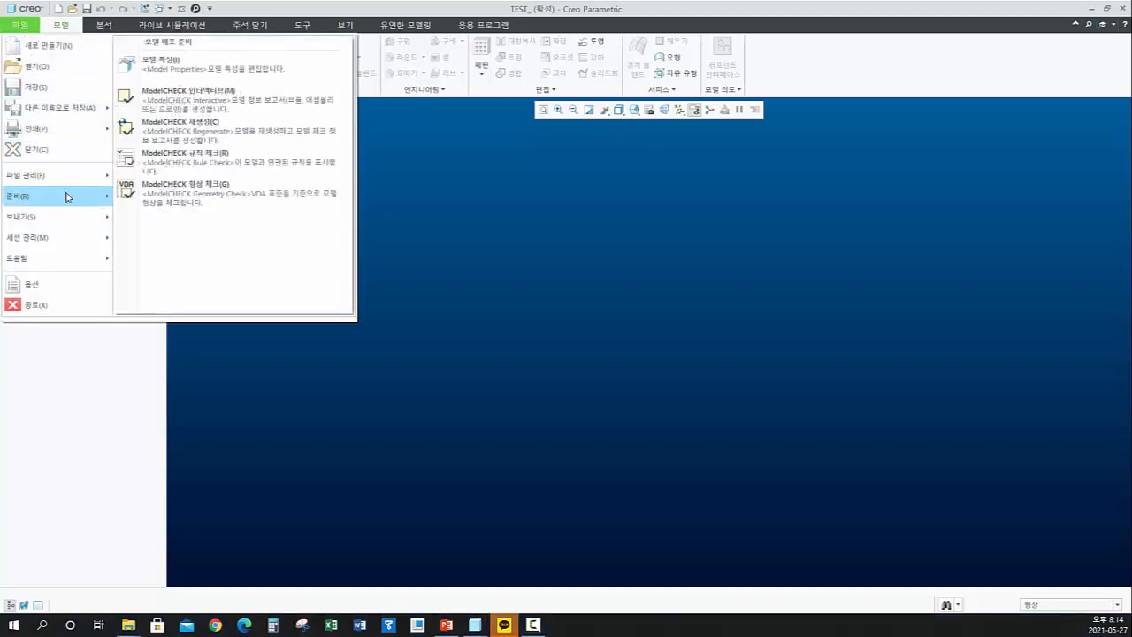
left_click(196, 66)
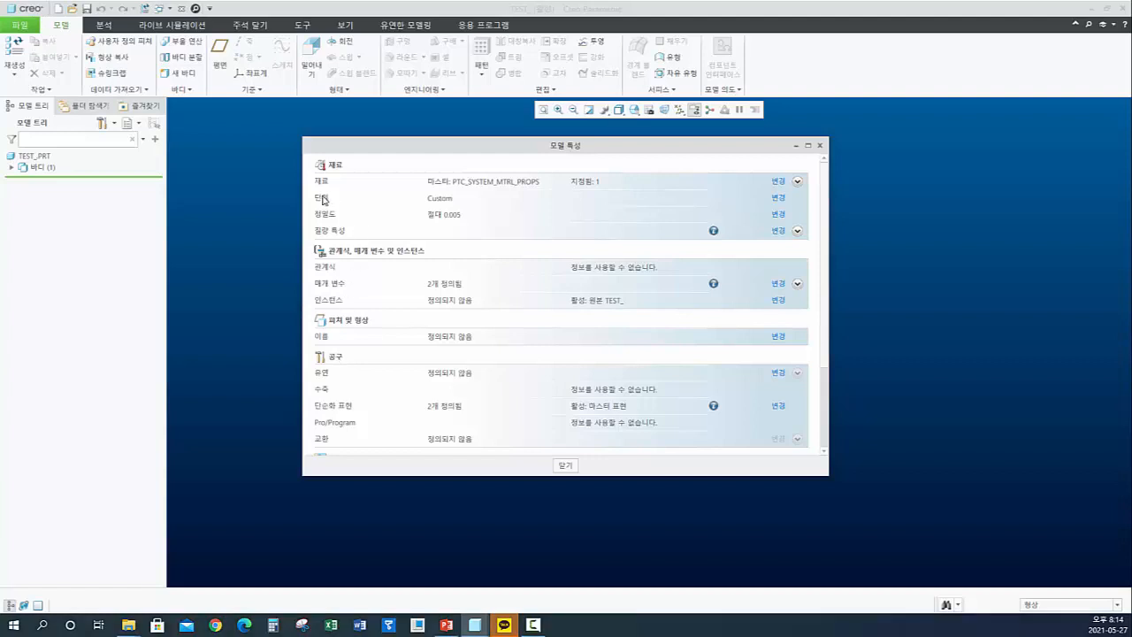
left_click(778, 198)
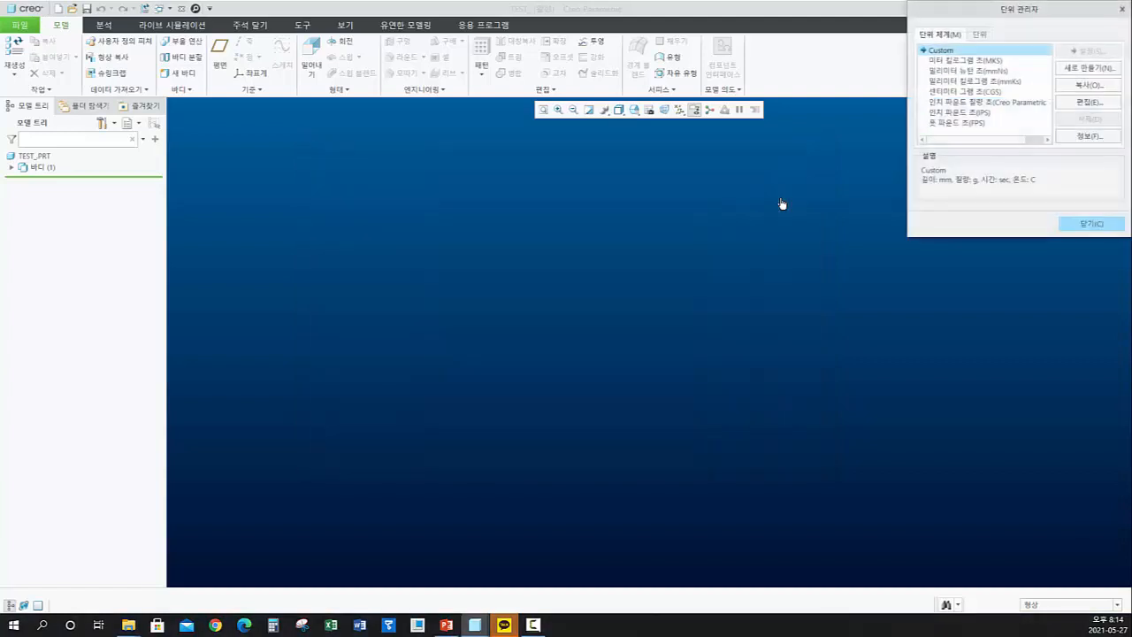
left_click(935, 82)
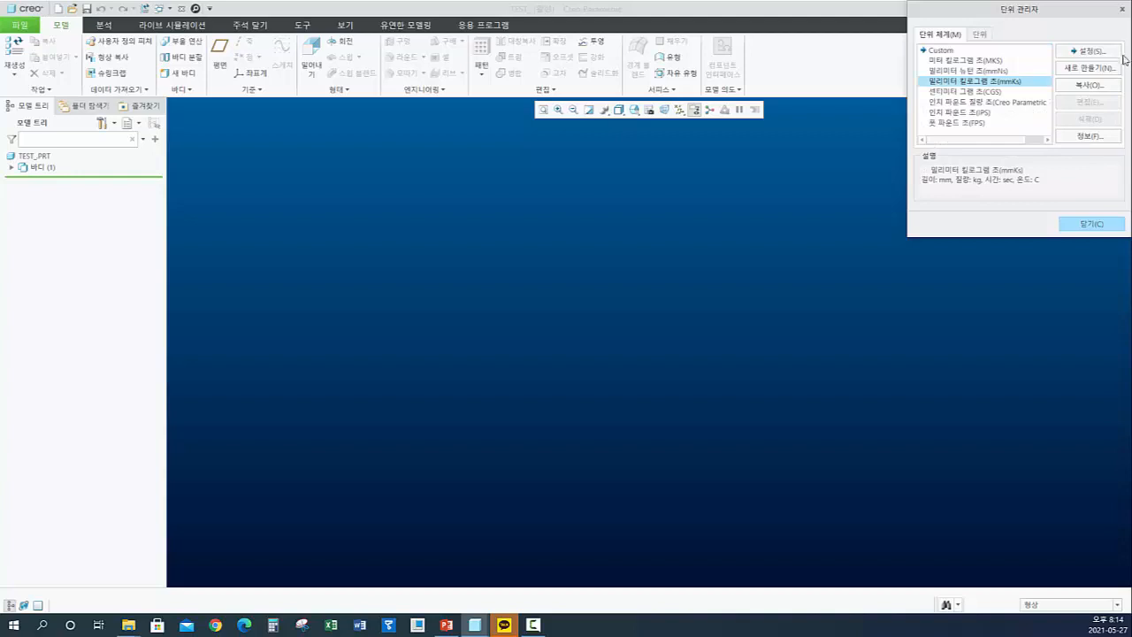
left_click(1078, 53)
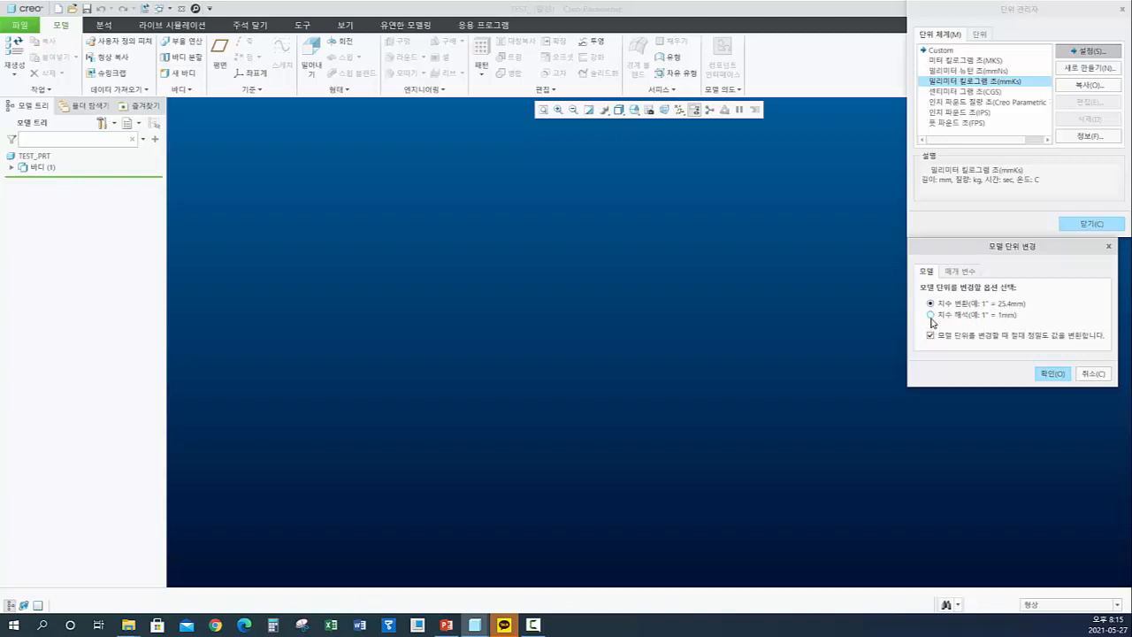
left_click(1047, 375)
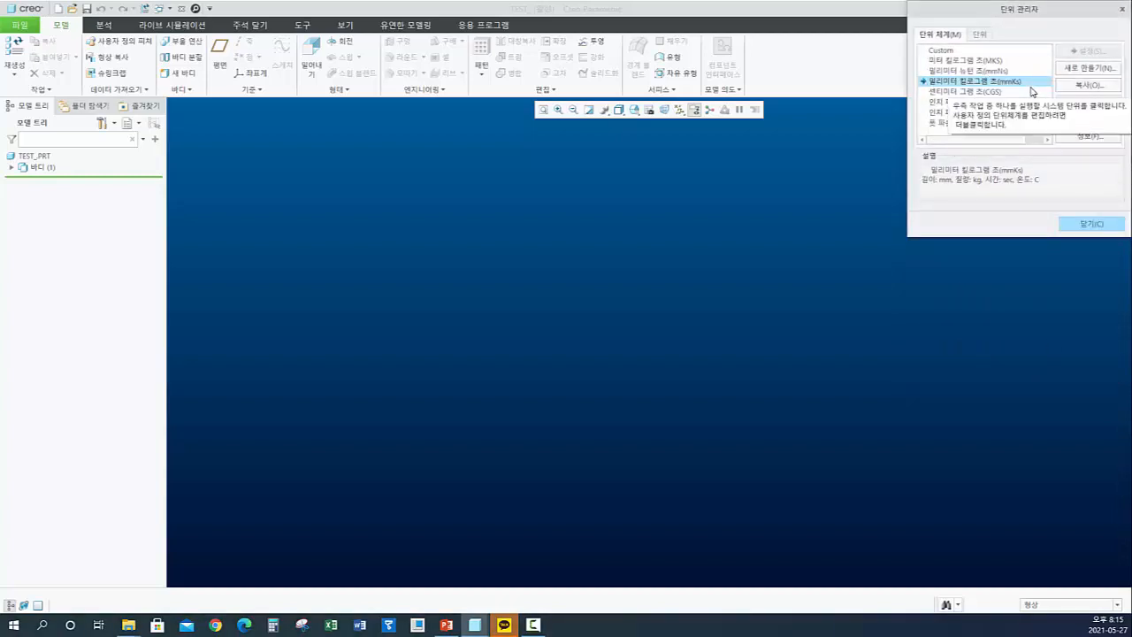
left_click(1092, 225)
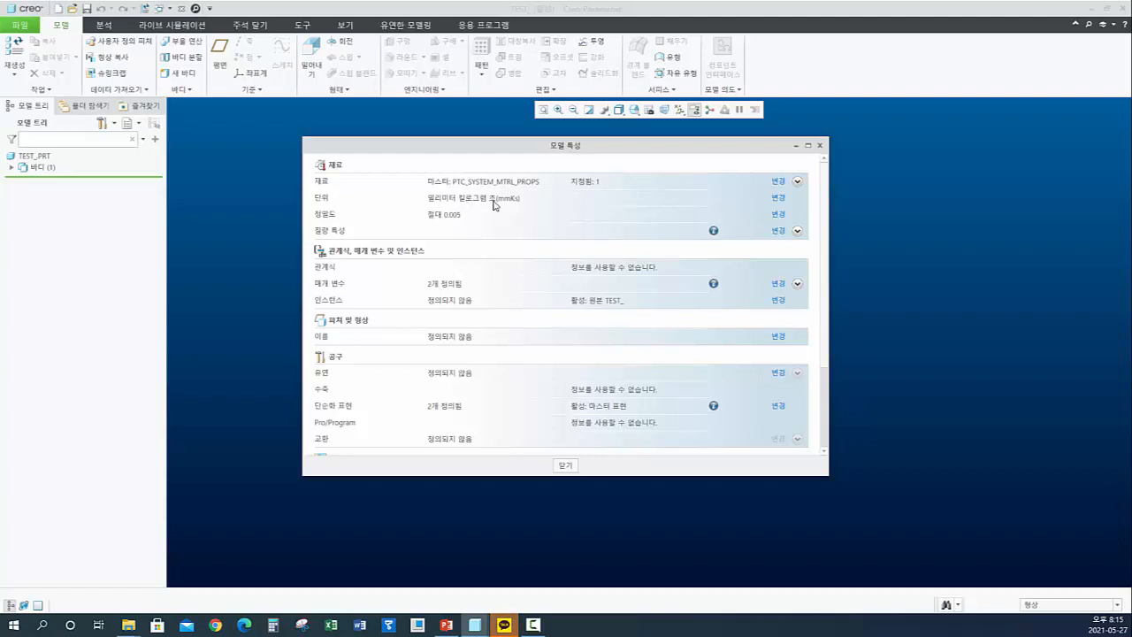
left_click(566, 466)
- Turn on the datum plane display, and bring up the PowerPoint slide on creating DATUM planes
left_click(680, 108)
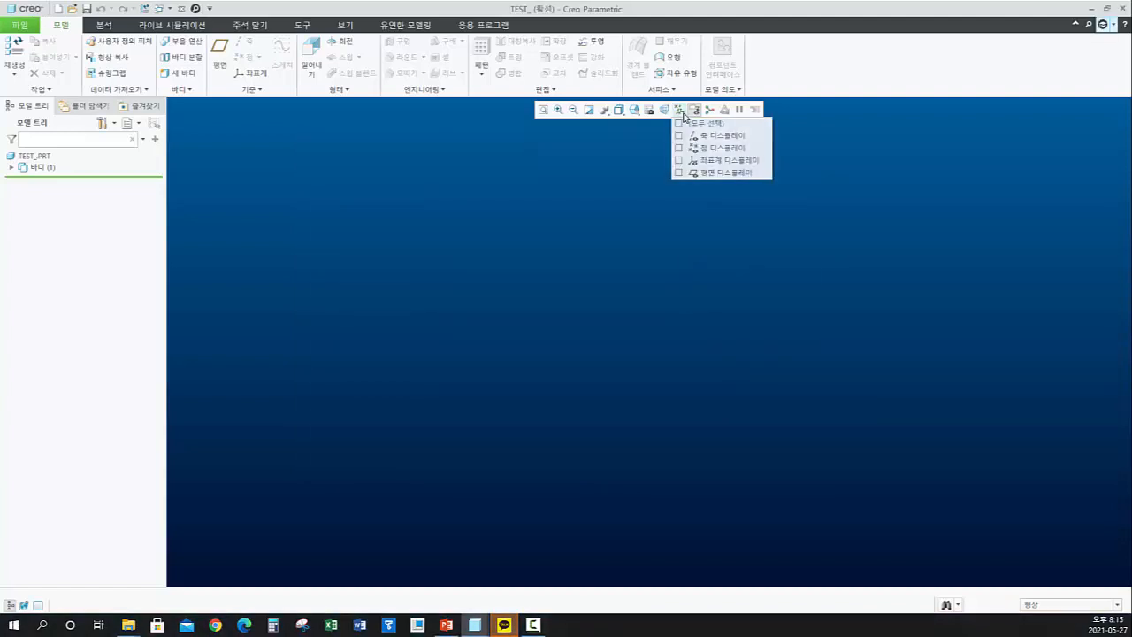
left_click(680, 173)
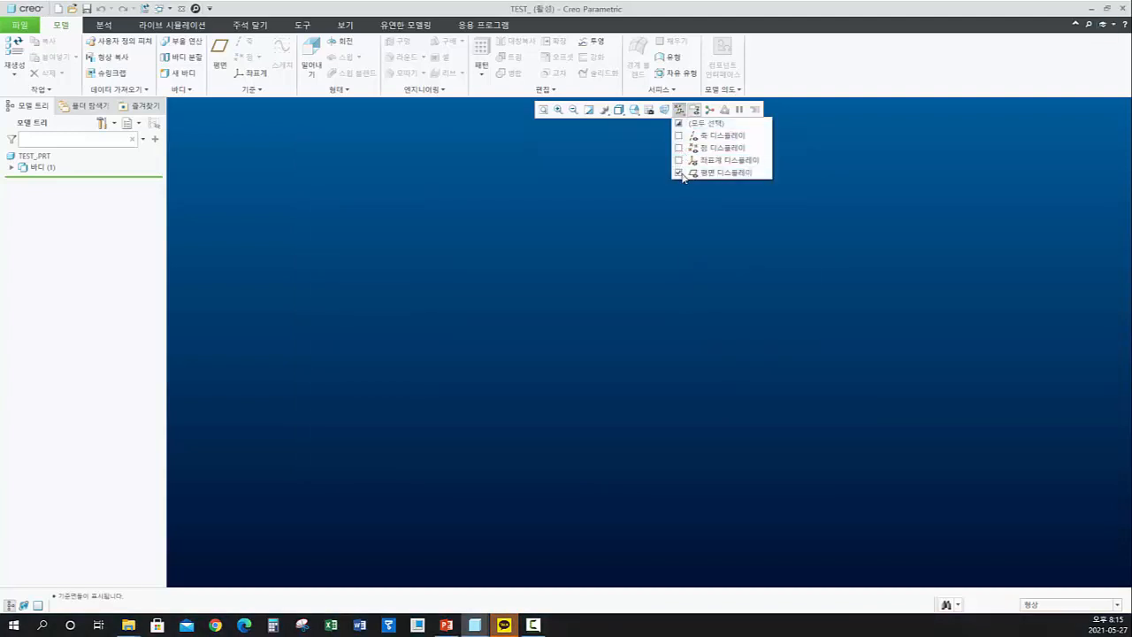
left_click(445, 625)
scroll(434, 520, "down", 2)
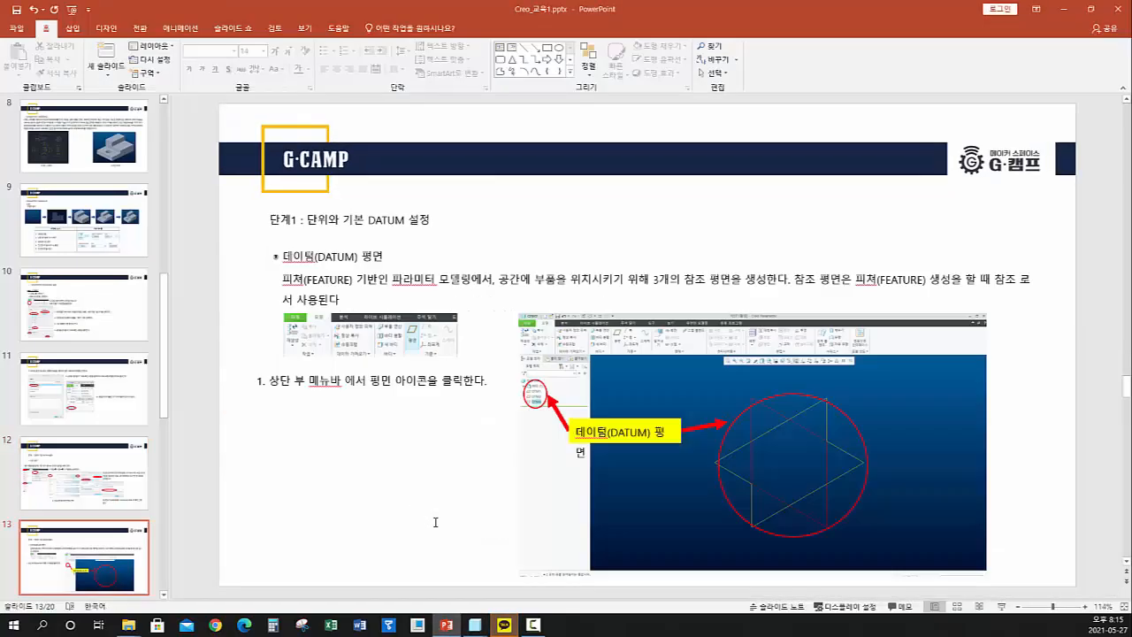
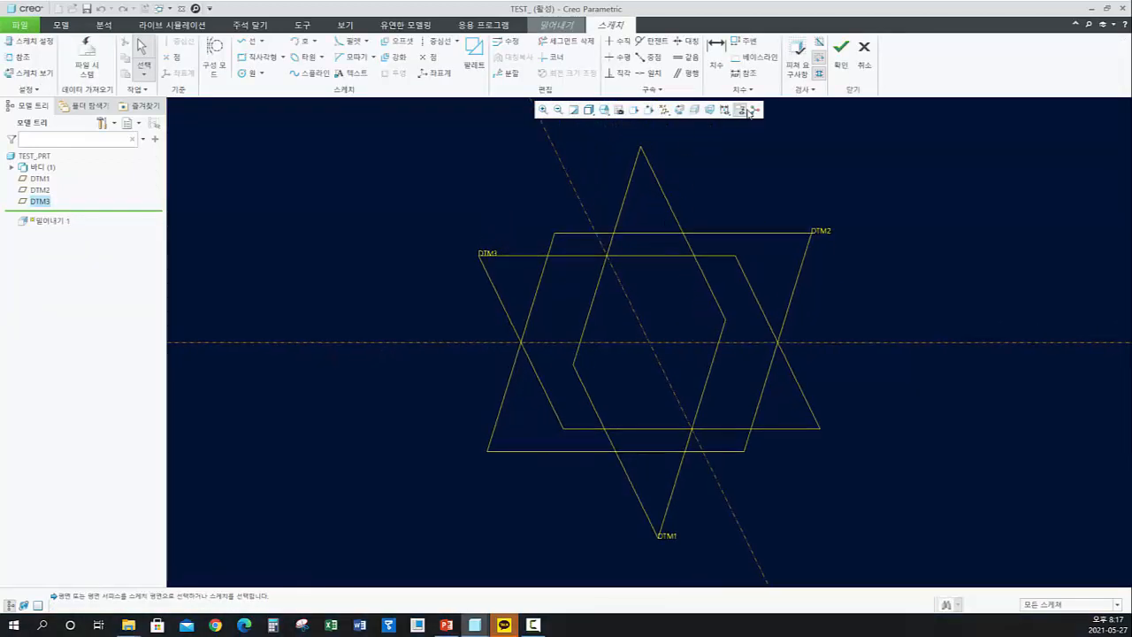
- Discard the open sketch and the unfinished extrude, and restore the default view with nothing selected
left_click(871, 55)
left_click(579, 340)
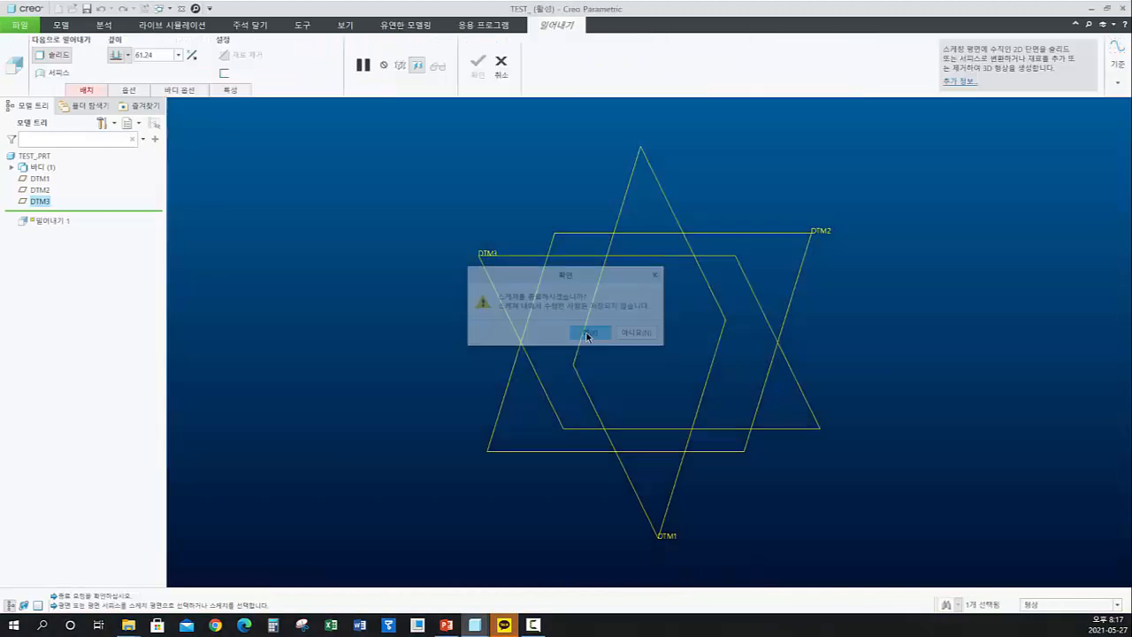
left_click(500, 60)
left_click(339, 275)
left_click(474, 301)
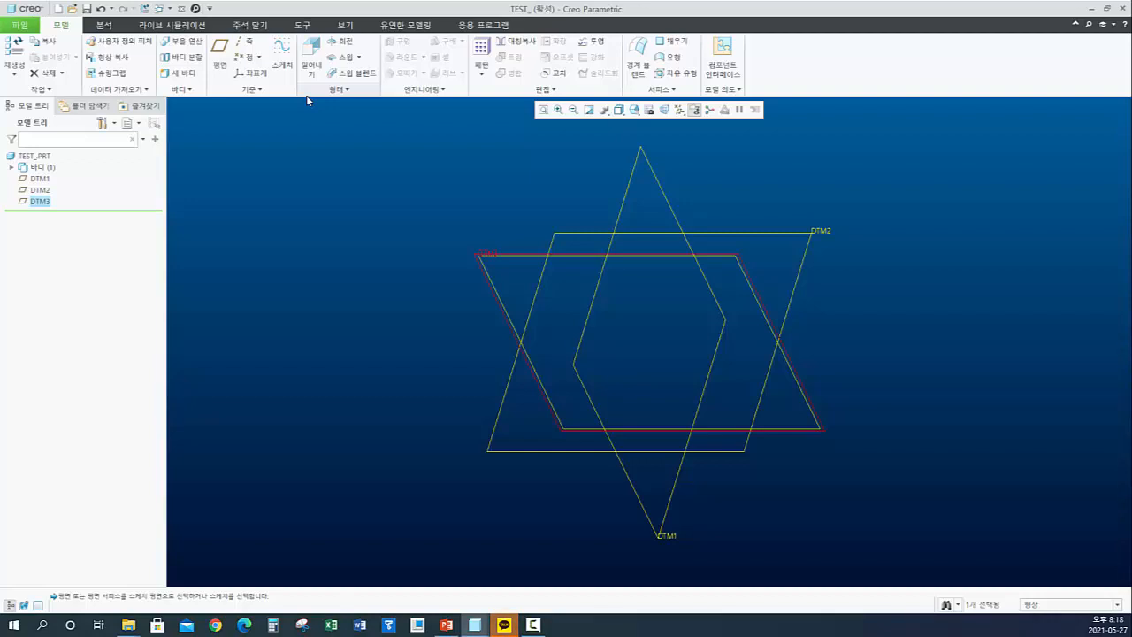
mouse_move(538, 336)
middle_mouse_down()
mouse_move(575, 286)
mouse_move(566, 280)
mouse_move(672, 255)
mouse_move(505, 306)
mouse_move(513, 402)
mouse_move(482, 442)
mouse_move(492, 378)
mouse_move(510, 402)
middle_mouse_up()
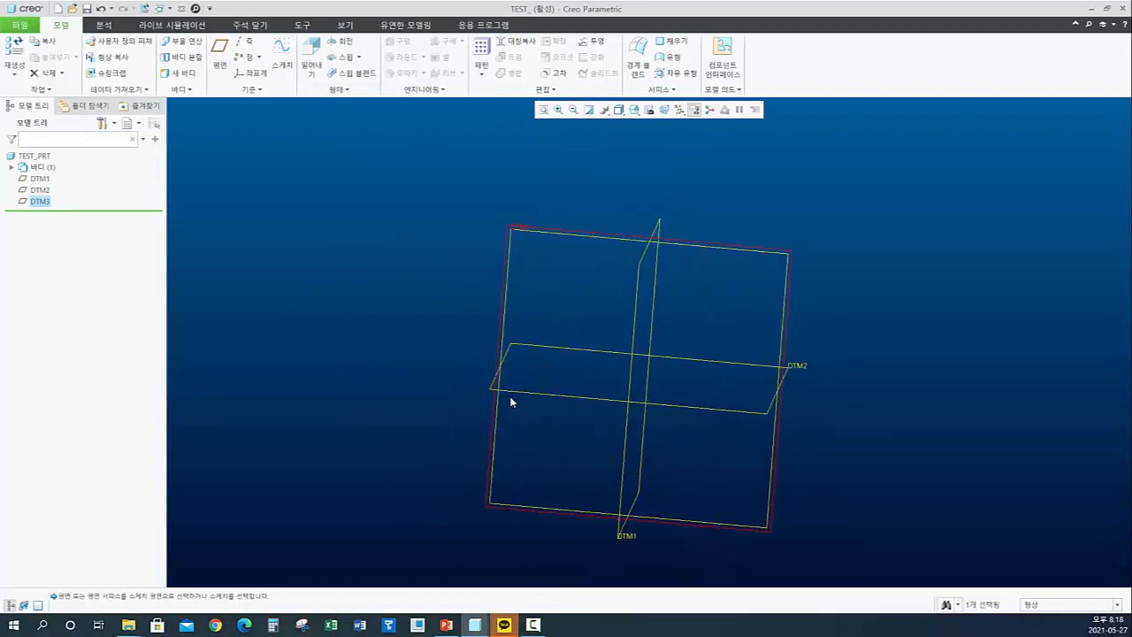
key("ctrl+d")
left_click(413, 350)
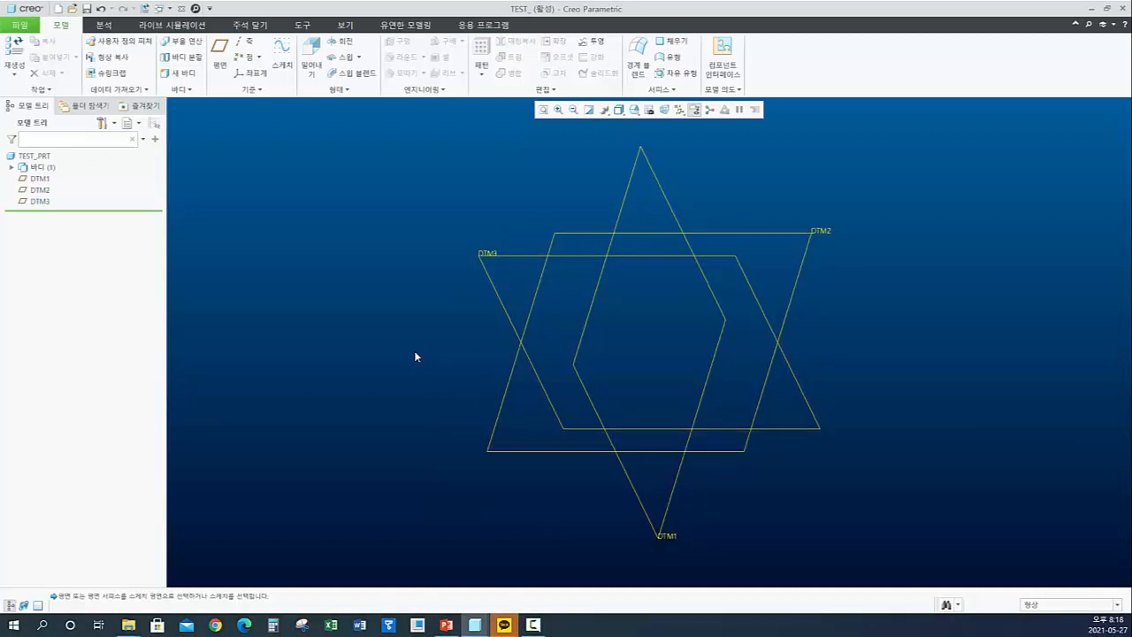
- Start an Extrude with the solid type and begin defining its internal sketch
left_click(311, 56)
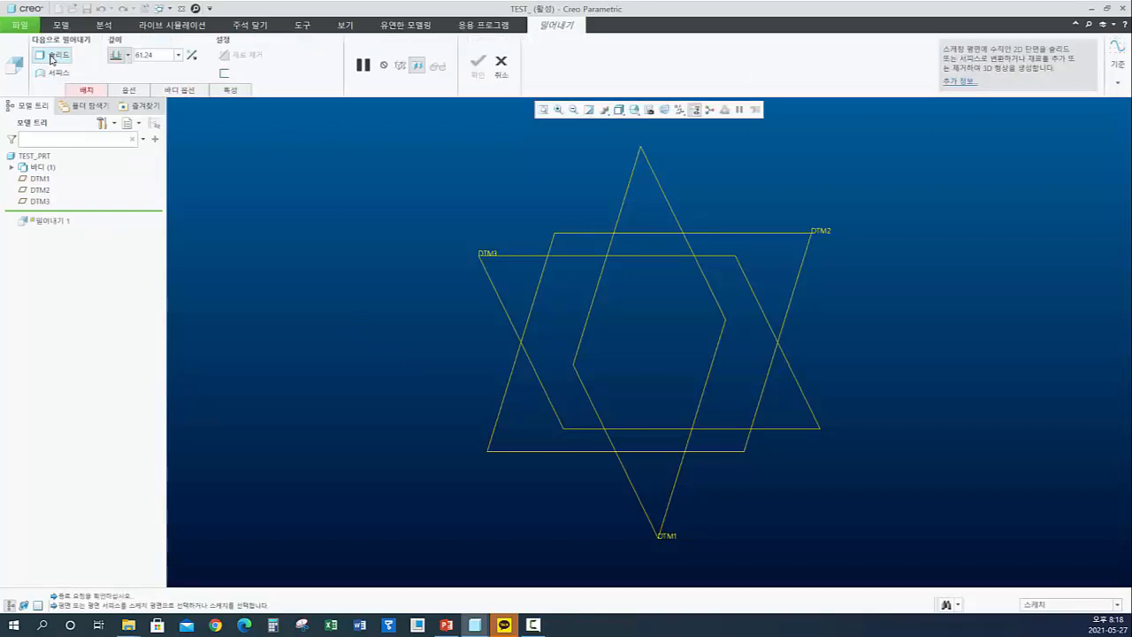
left_click(55, 73)
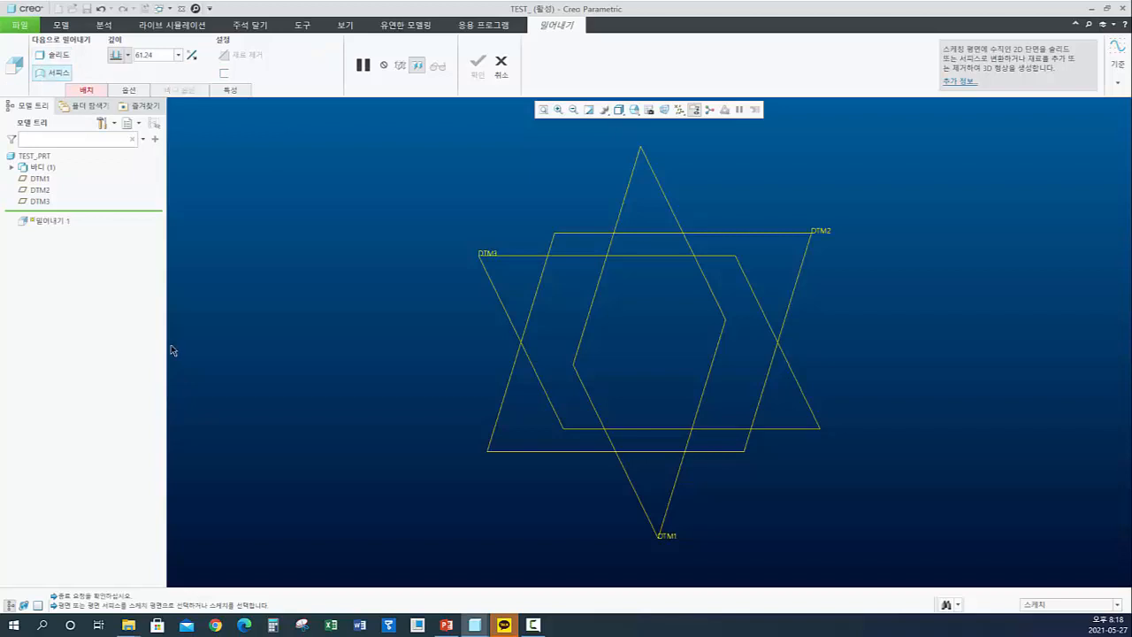
left_click(62, 56)
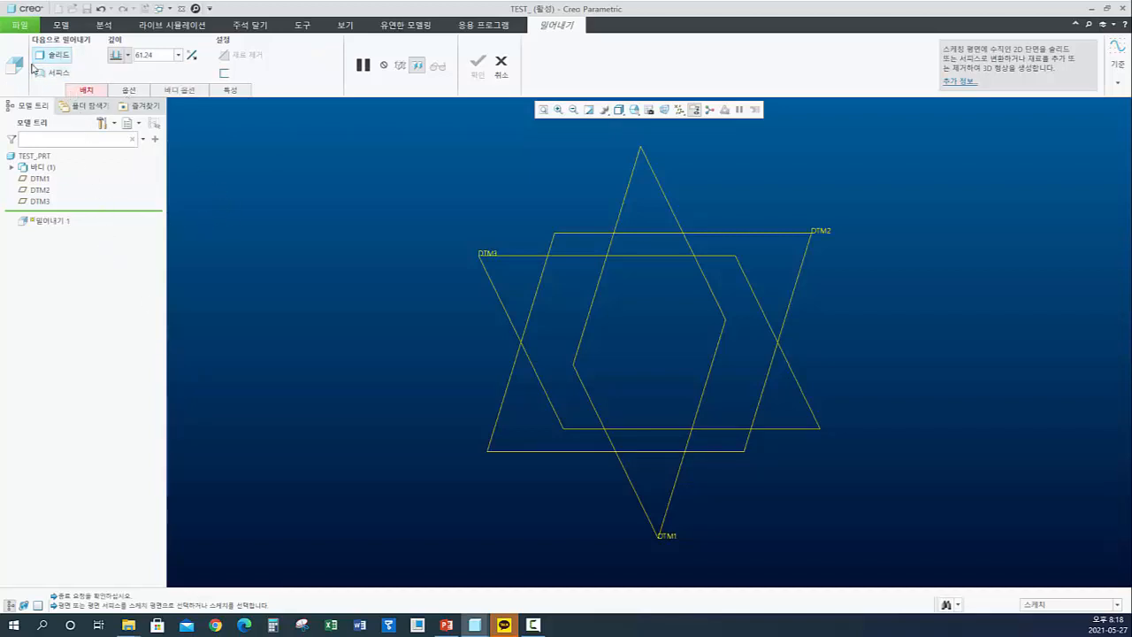
left_click(87, 90)
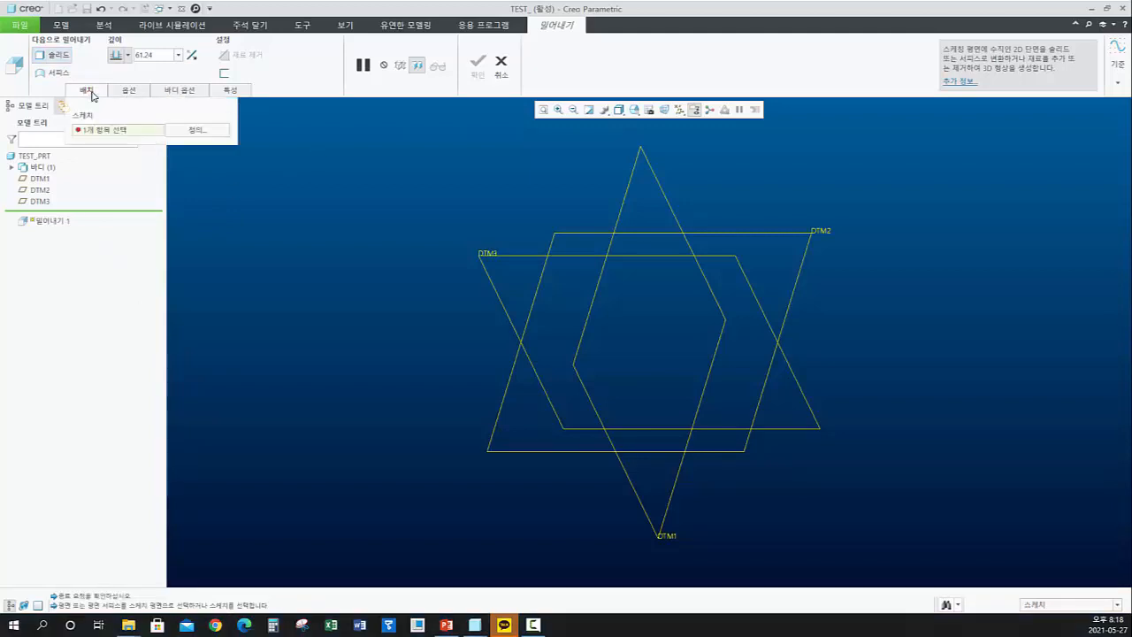
left_click(200, 131)
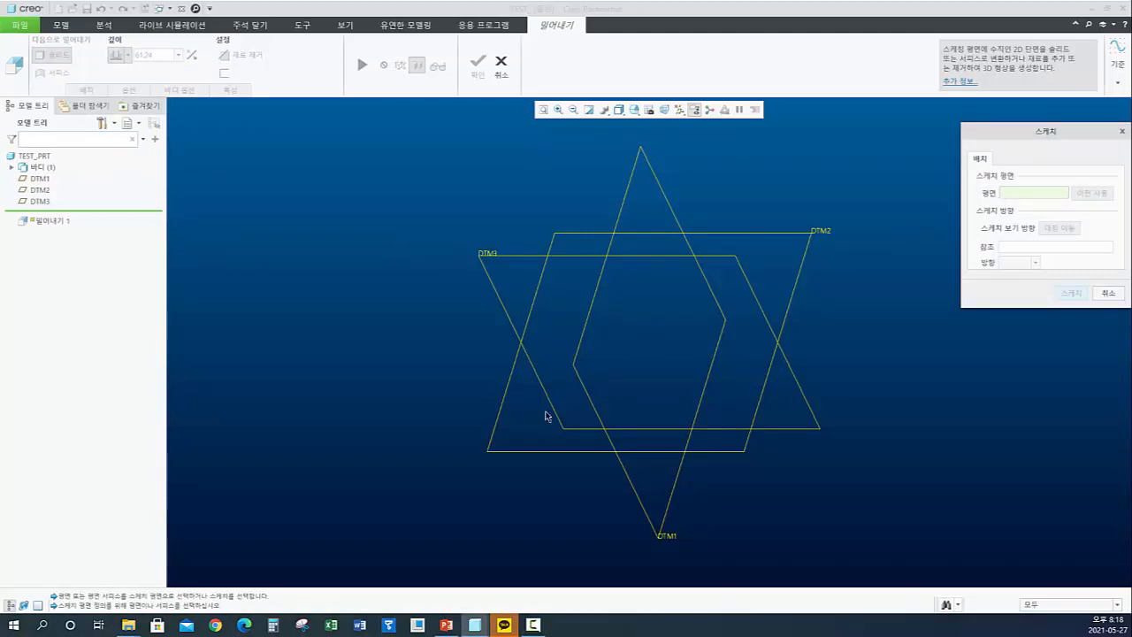
- Set DTM3 as the sketch plane with DTM2 as the reference facing up (위쪽), and enter the sketch
left_click(511, 257)
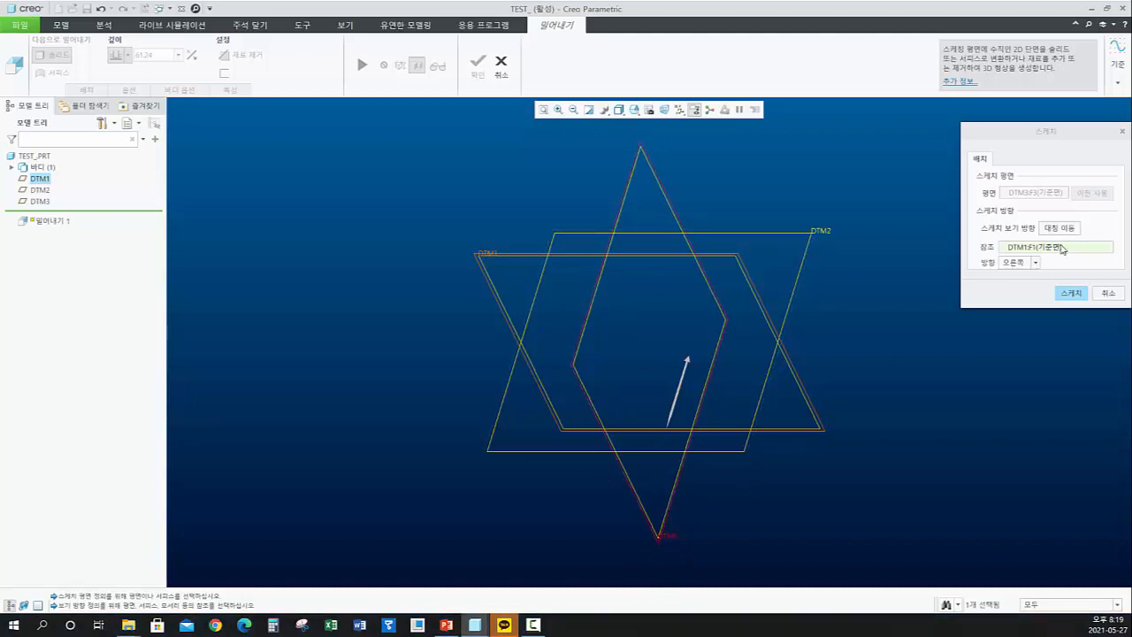
left_click(1013, 248)
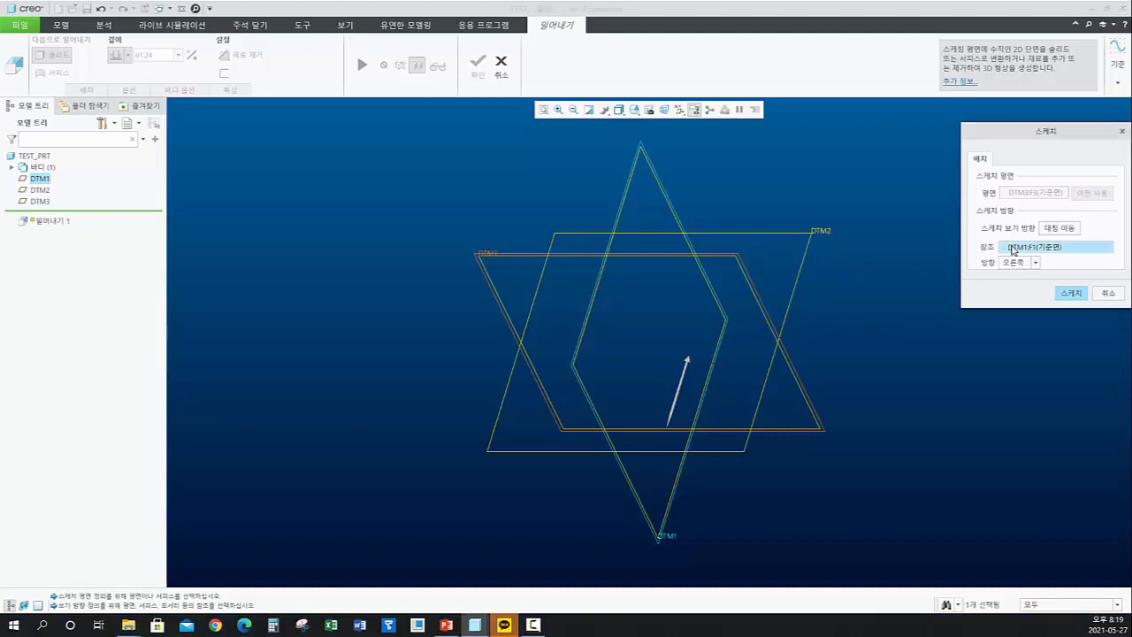
left_click(815, 234)
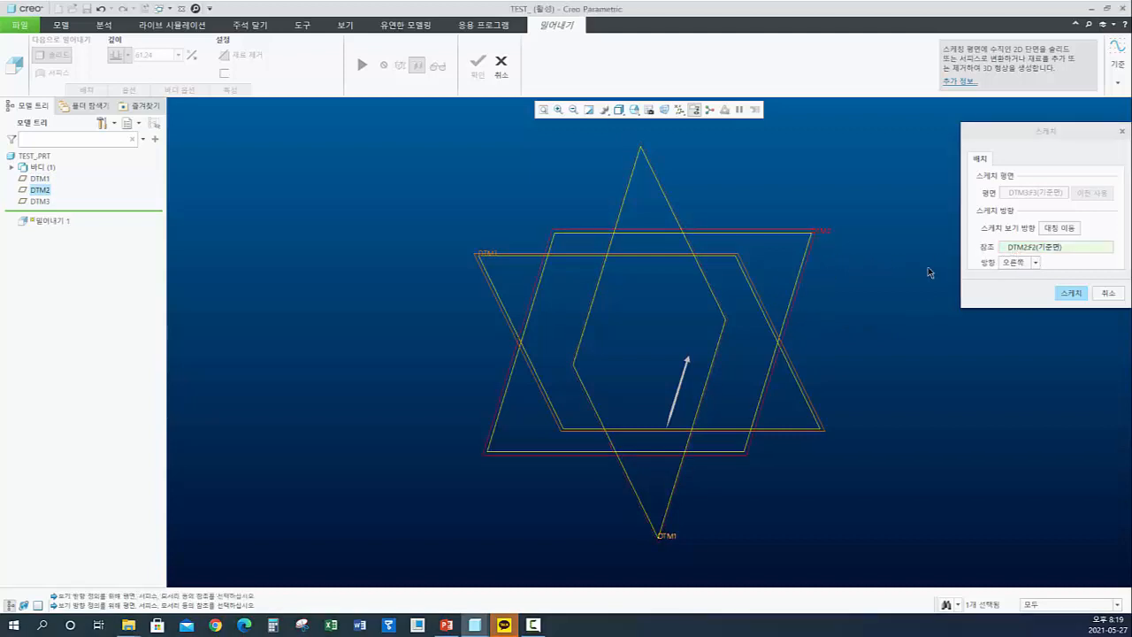
left_click(1035, 263)
left_click(1025, 276)
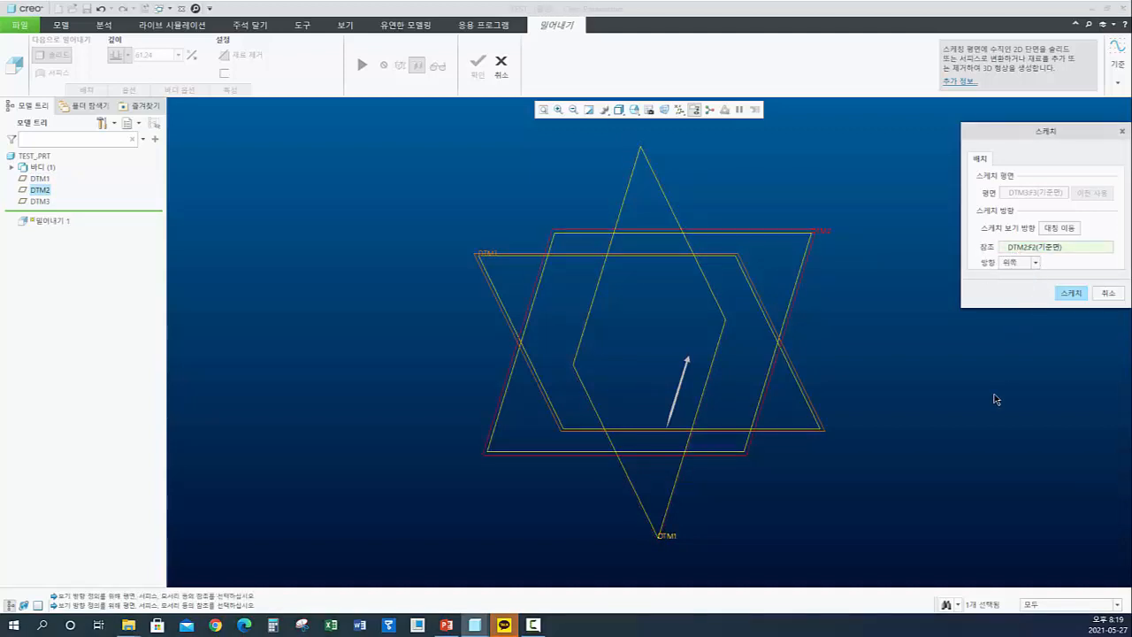
left_click(1064, 294)
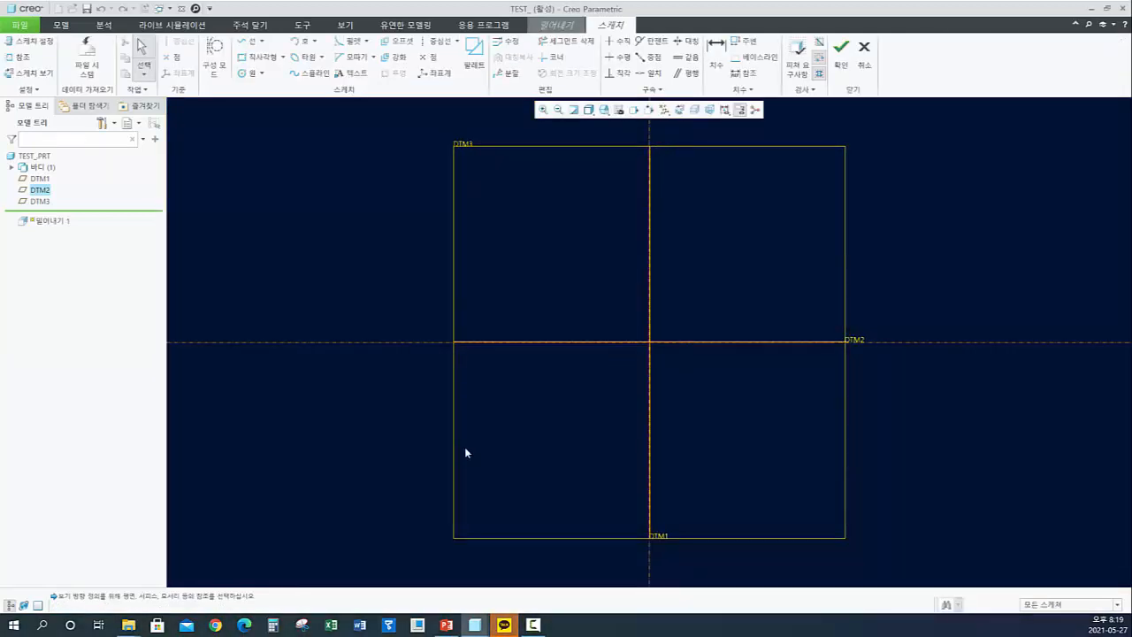
- Switch to PowerPoint, widen the 단계 2 heading text box on slide 15 to fit one line, and advance to slide 16
left_click(445, 624)
scroll(430, 507, "down", 1)
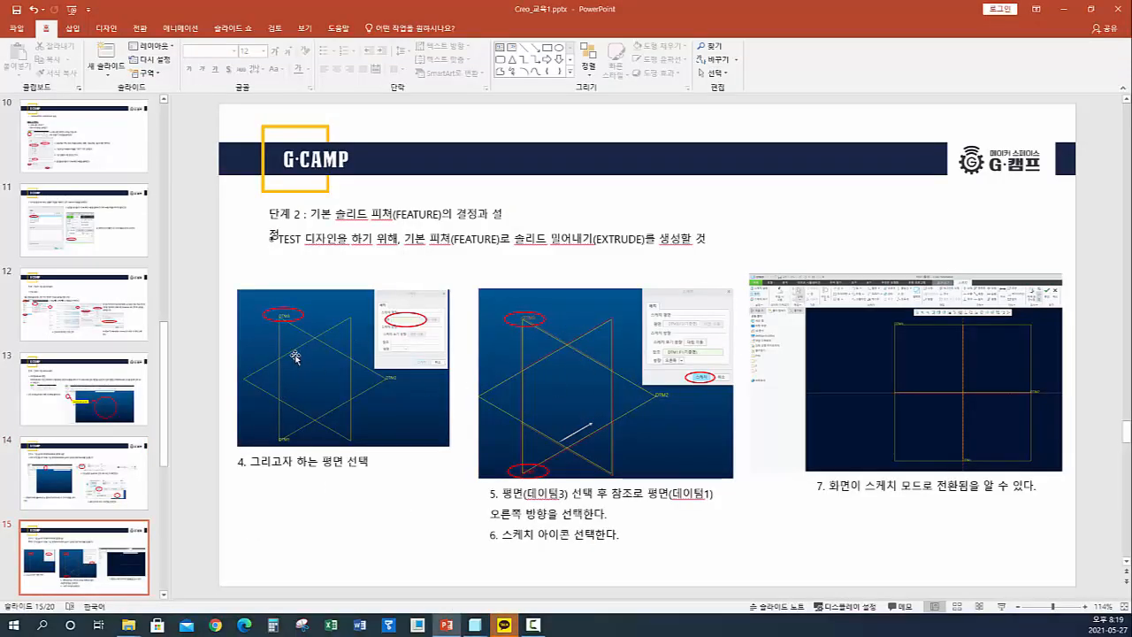
left_click(511, 219)
left_click_drag(517, 213, 546, 213)
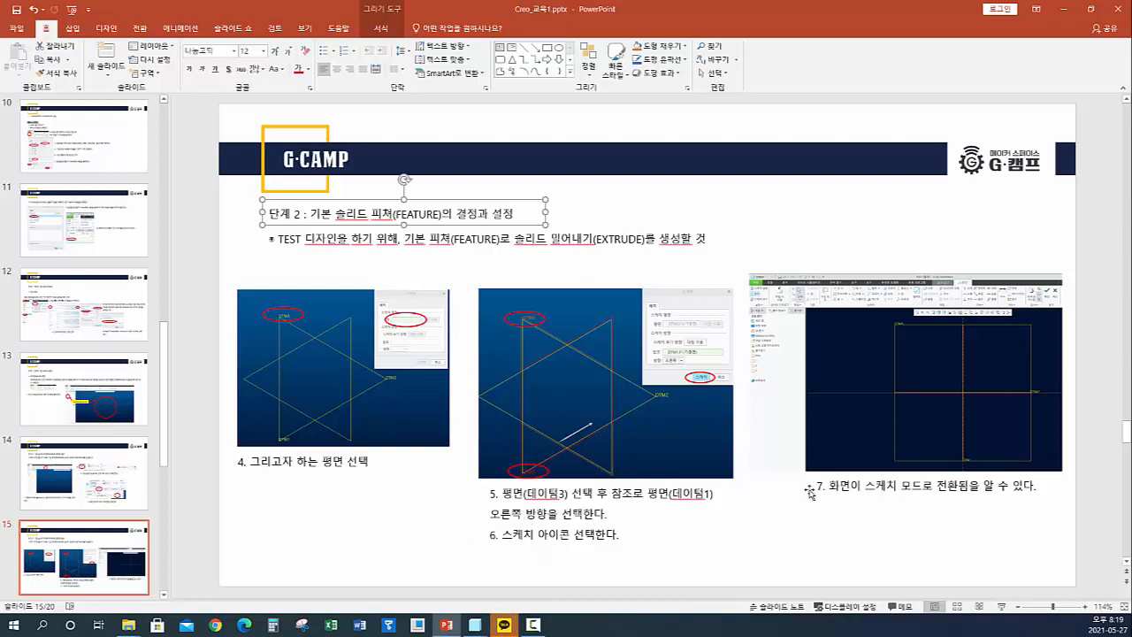
left_click(782, 533)
scroll(771, 520, "down", 2)
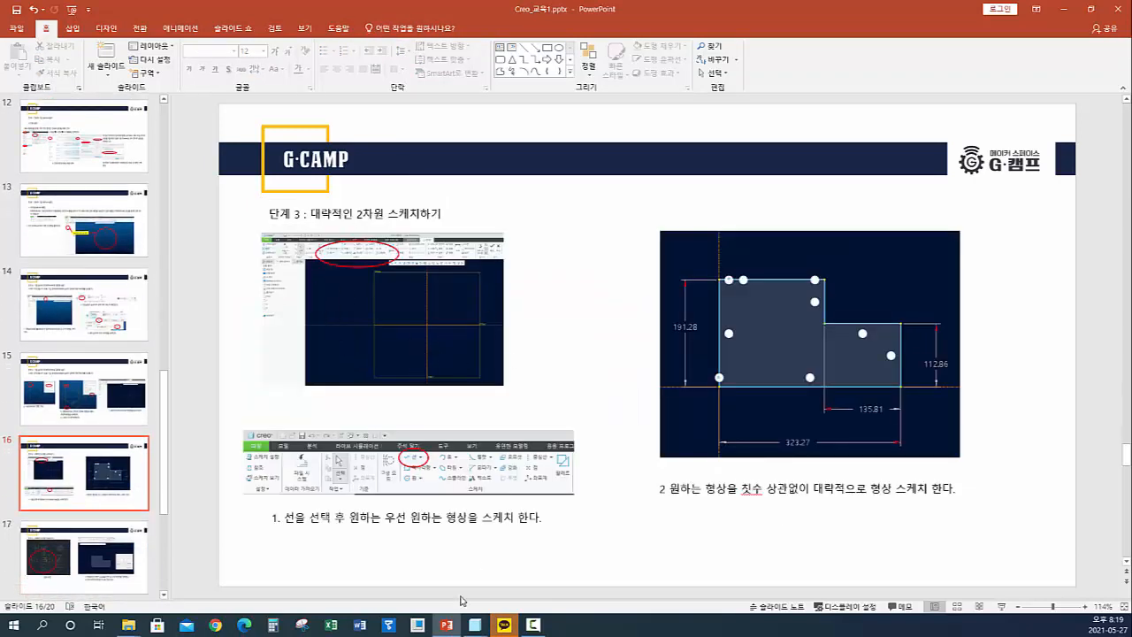
- Return to the TEST_ sketch in Creo, hide the datum planes and start the Line tool
mouse_move(486, 625)
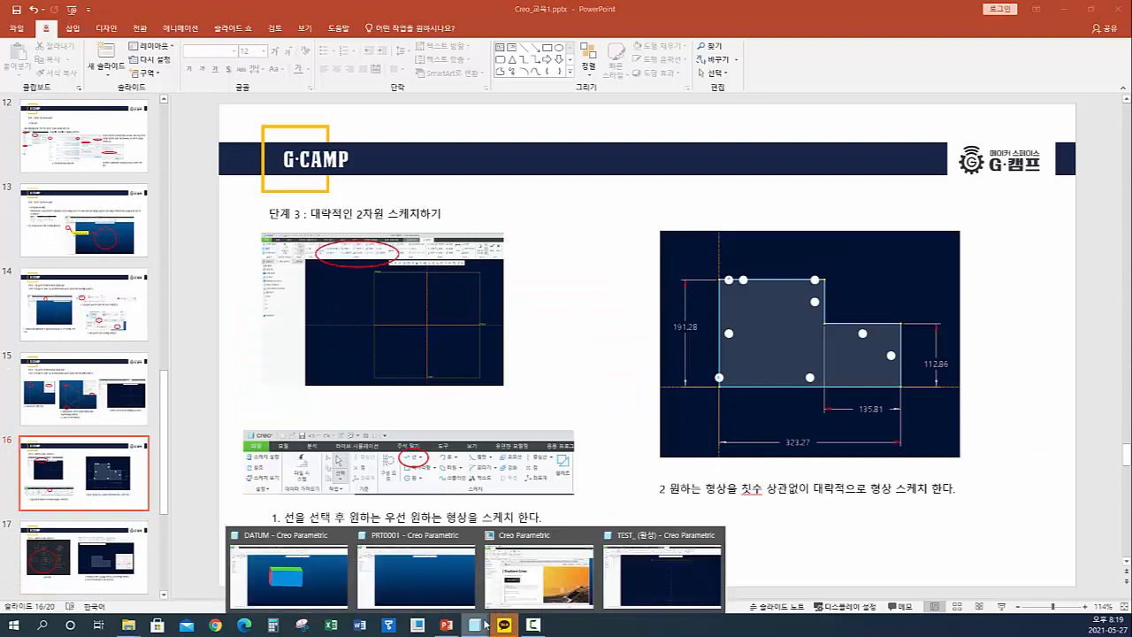
left_click(662, 575)
left_click(664, 109)
left_click(698, 173)
left_click(528, 214)
scroll(194, 294, "up", 3)
scroll(408, 299, "down", 1)
left_click(246, 46)
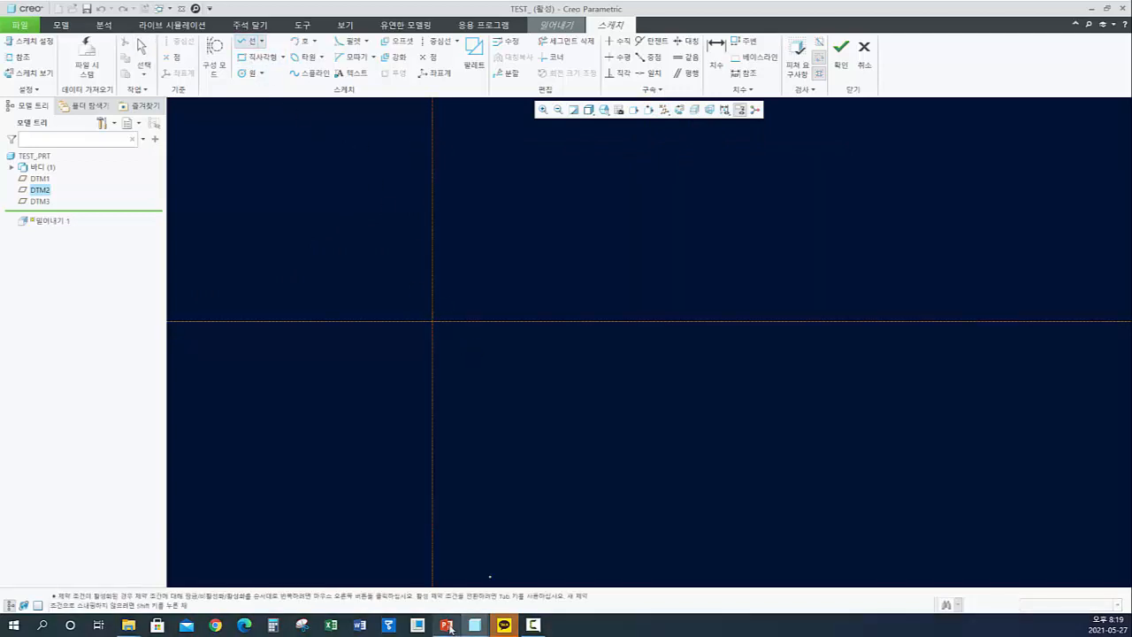
- Switch to PowerPoint and examine the sketching slides, ending with the reference drawing and dimension editing on slide 17
key("alt+Tab")
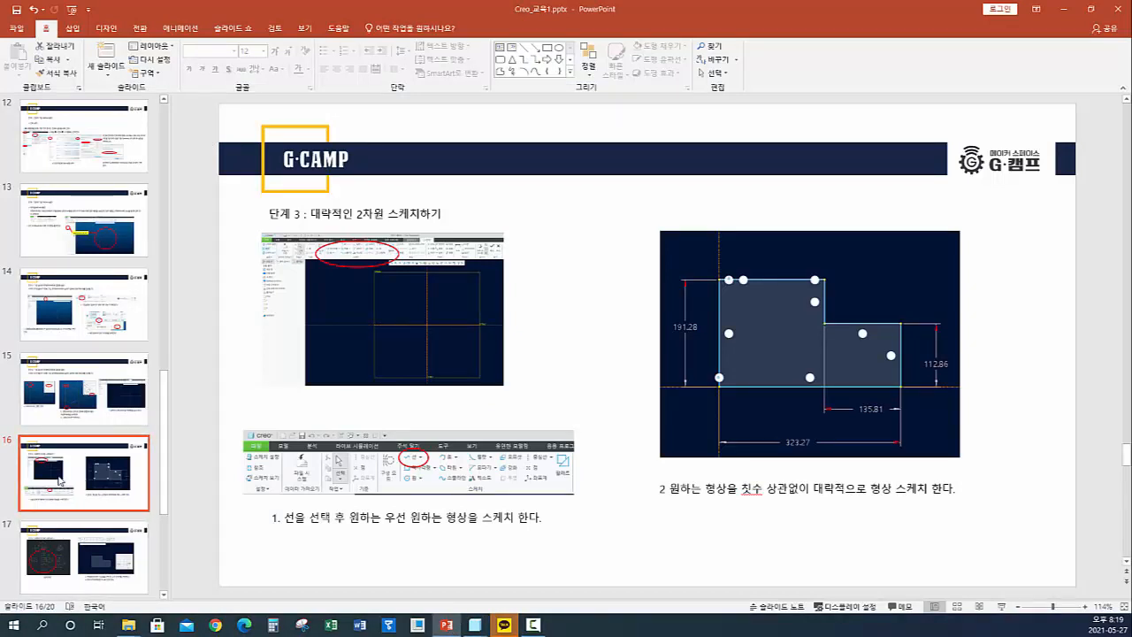
left_click(115, 413)
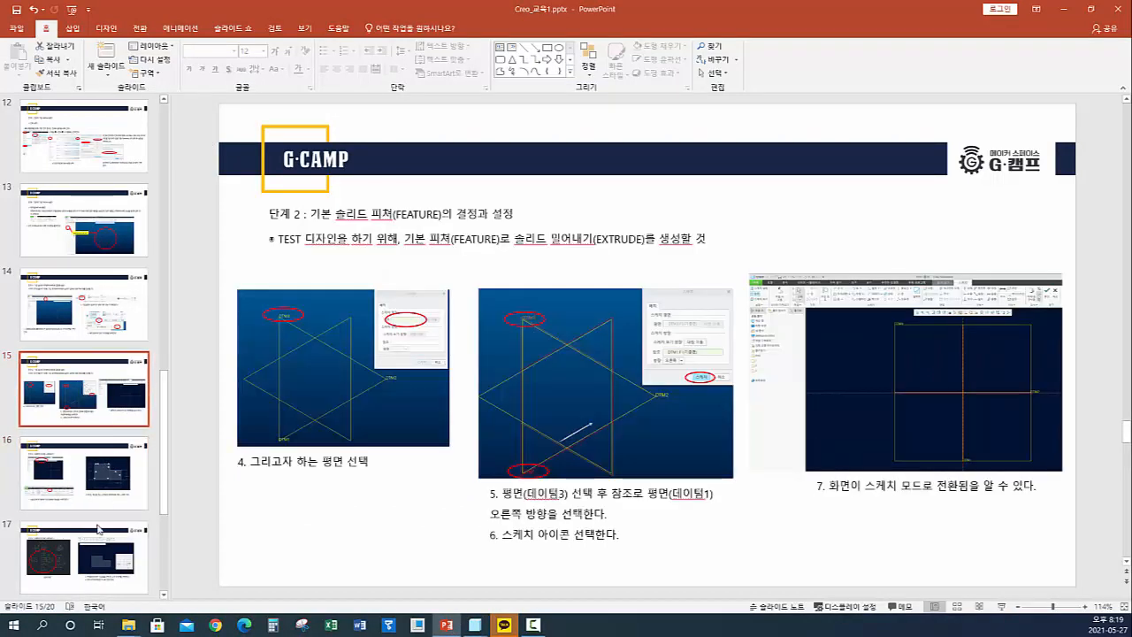
left_click(104, 526)
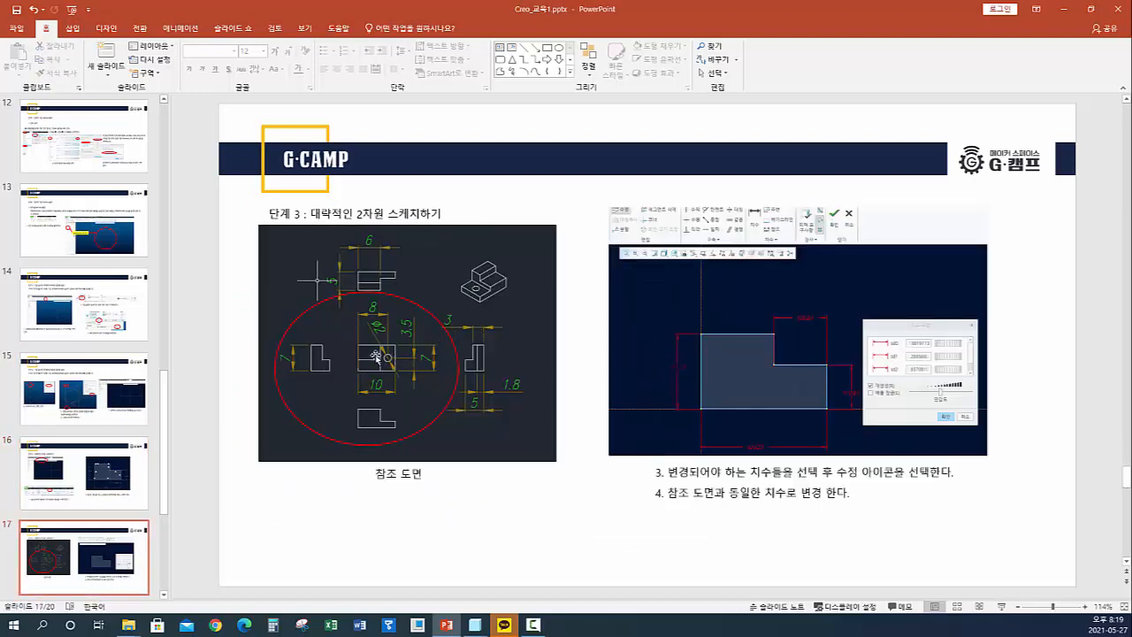
- Examine slides 17 to 20 on dimensioning, extruding and material removal, and return to the rough sketching instructions on slide 16
key("Down")
key("Down")
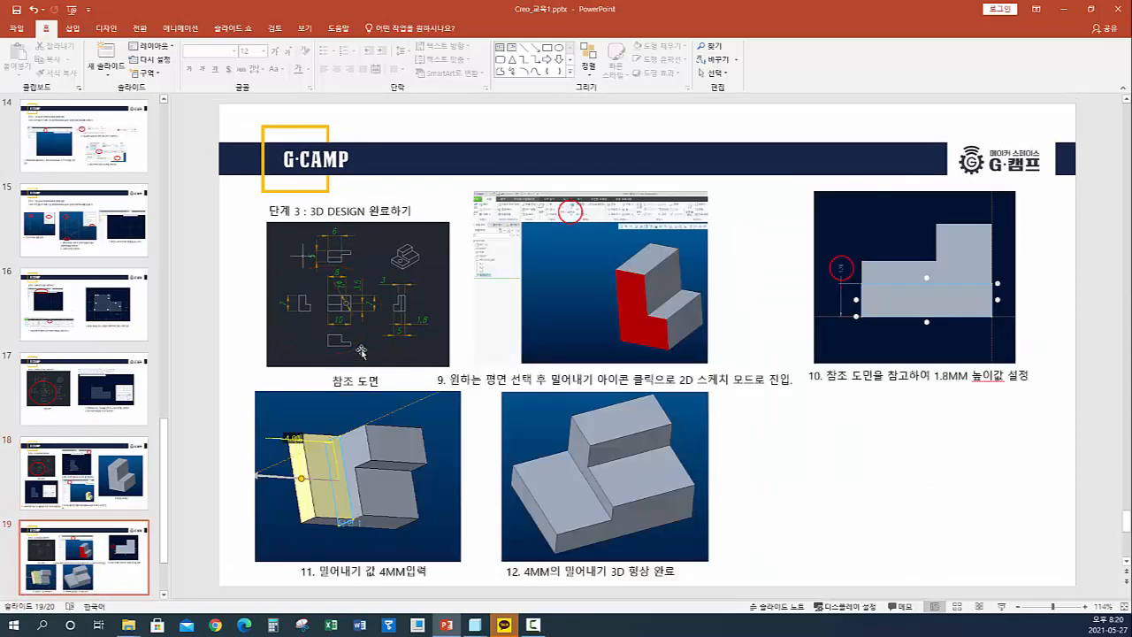
key("Down")
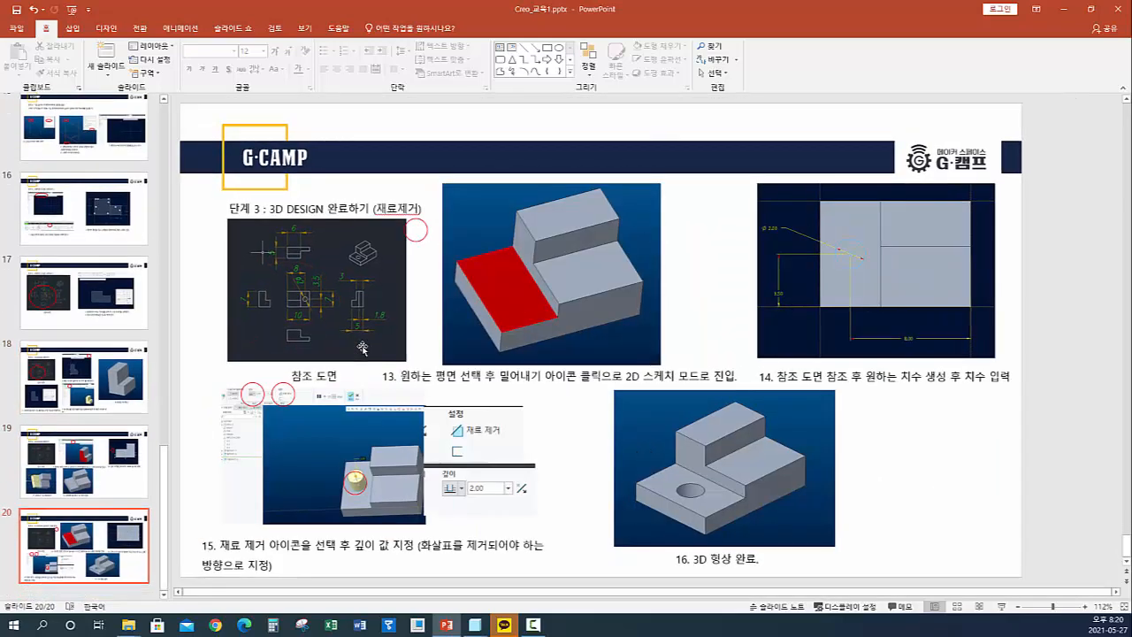
key("Up")
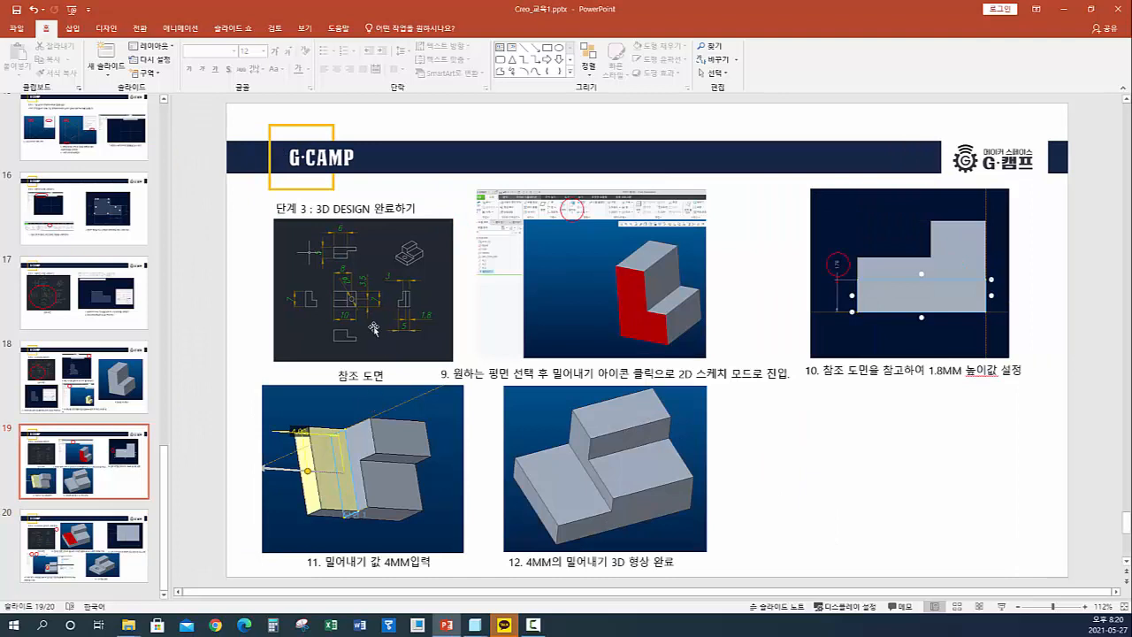
scroll(437, 344, "up", 1)
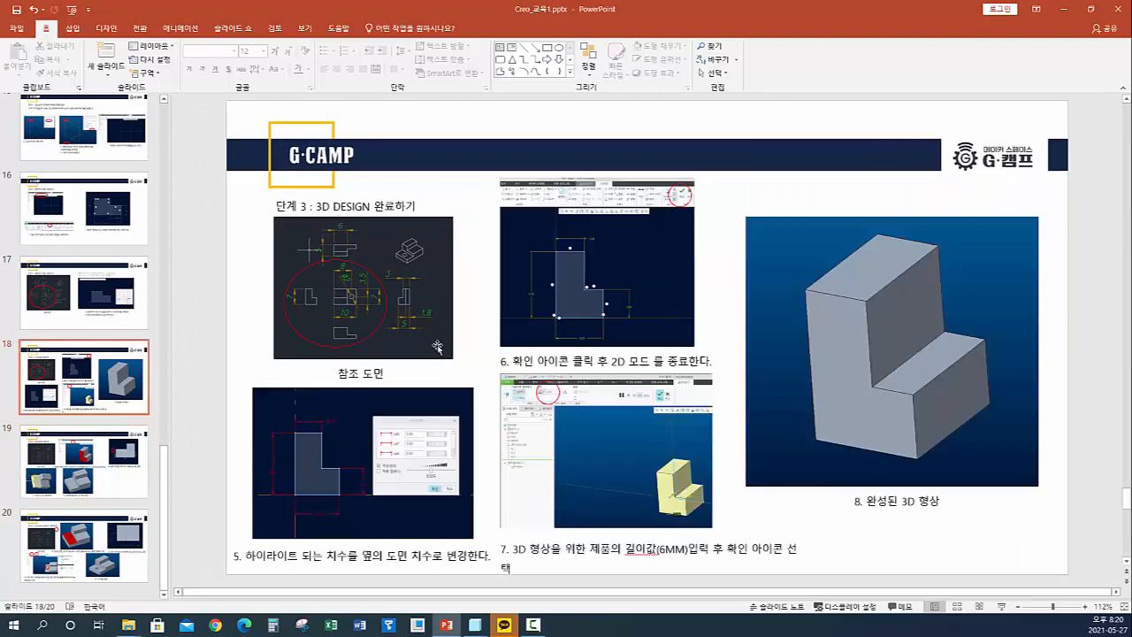
left_click(519, 321)
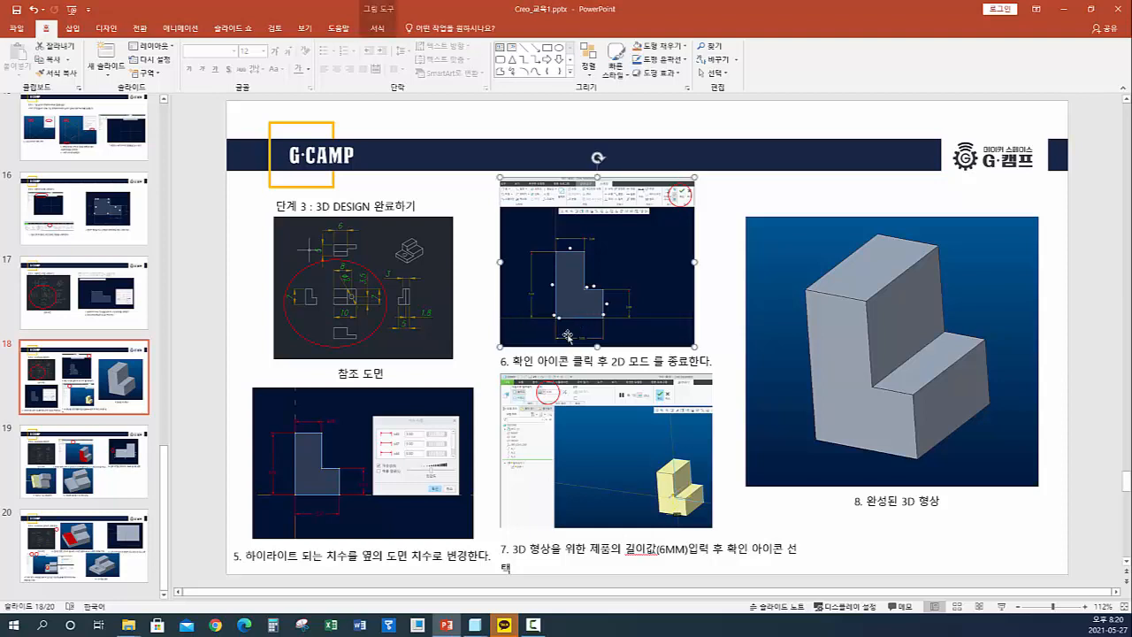
scroll(604, 304, "up", 1)
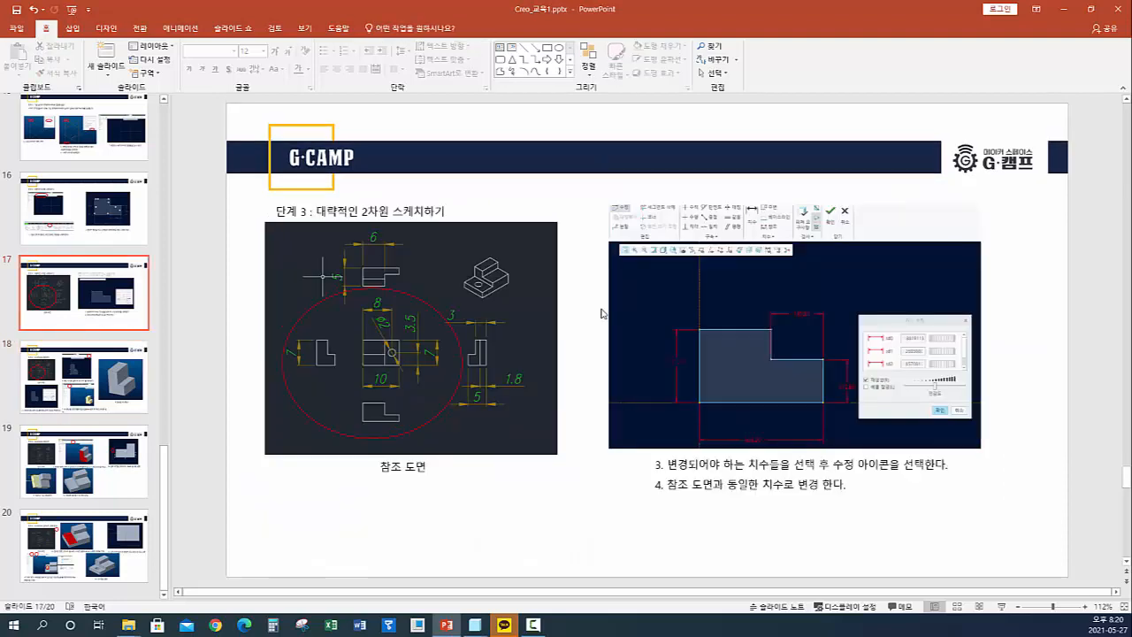
scroll(604, 313, "down", 1)
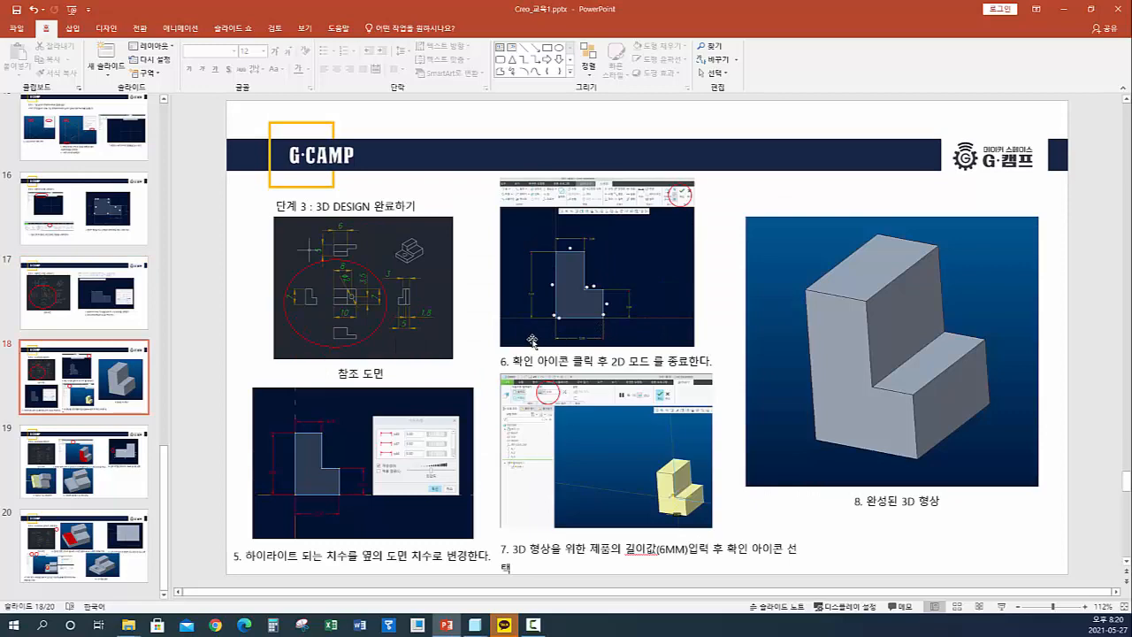
scroll(532, 342, "up", 1)
scroll(489, 378, "up", 4)
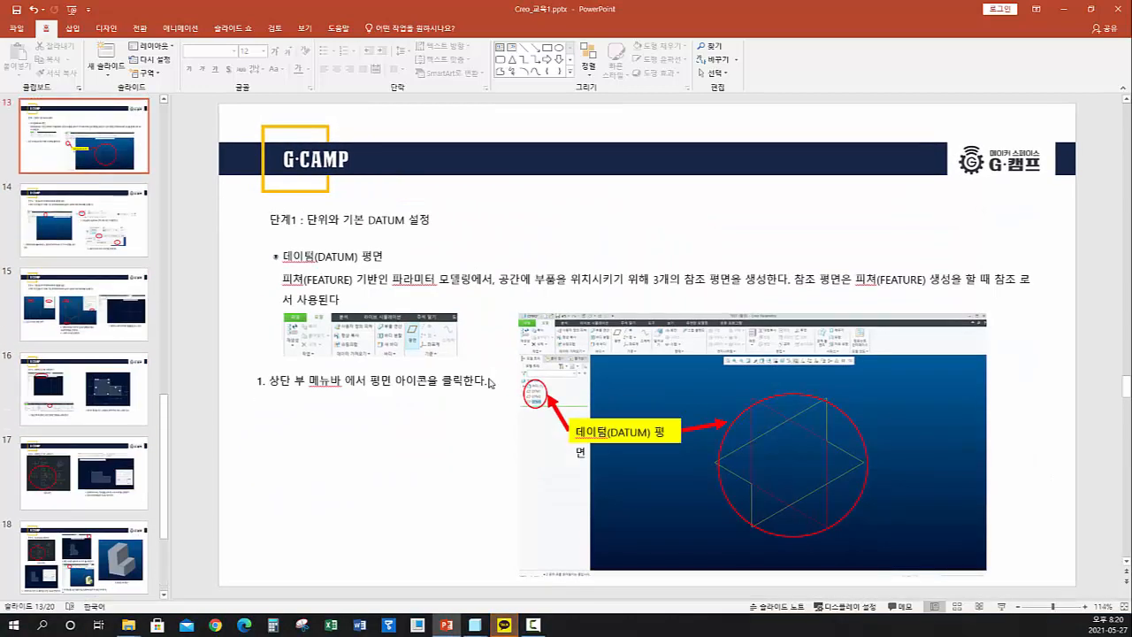
scroll(489, 381, "down", 3)
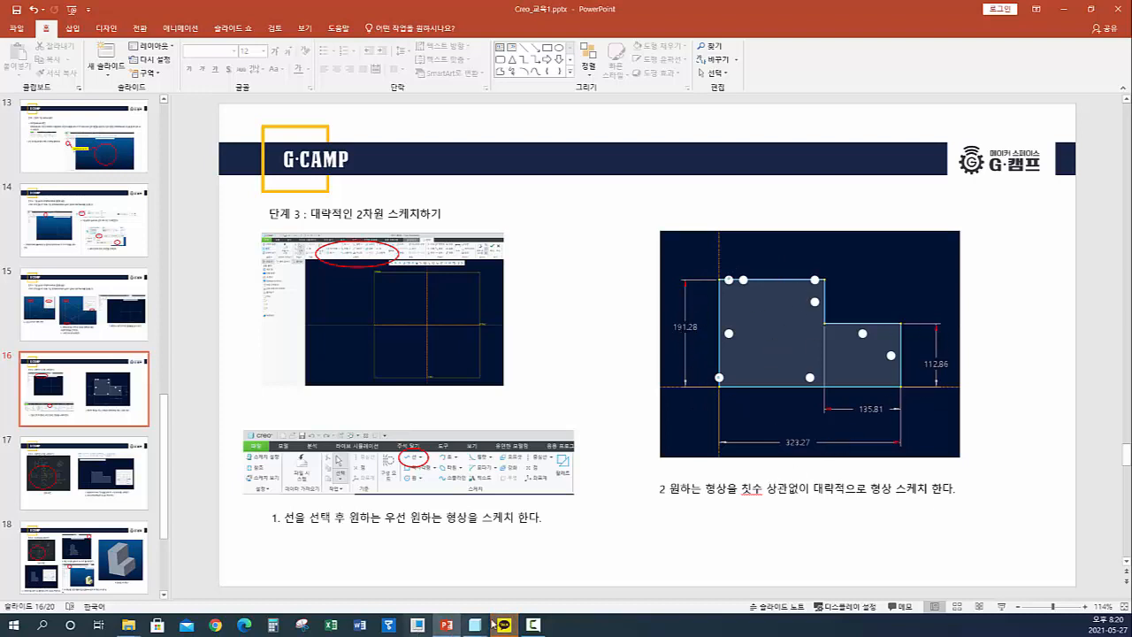
- Switch to the TEST_ sketch in Creo and draw a closed L-shaped profile about 338 mm wide and 320 mm high from the reference intersection
mouse_move(477, 625)
left_click(661, 580)
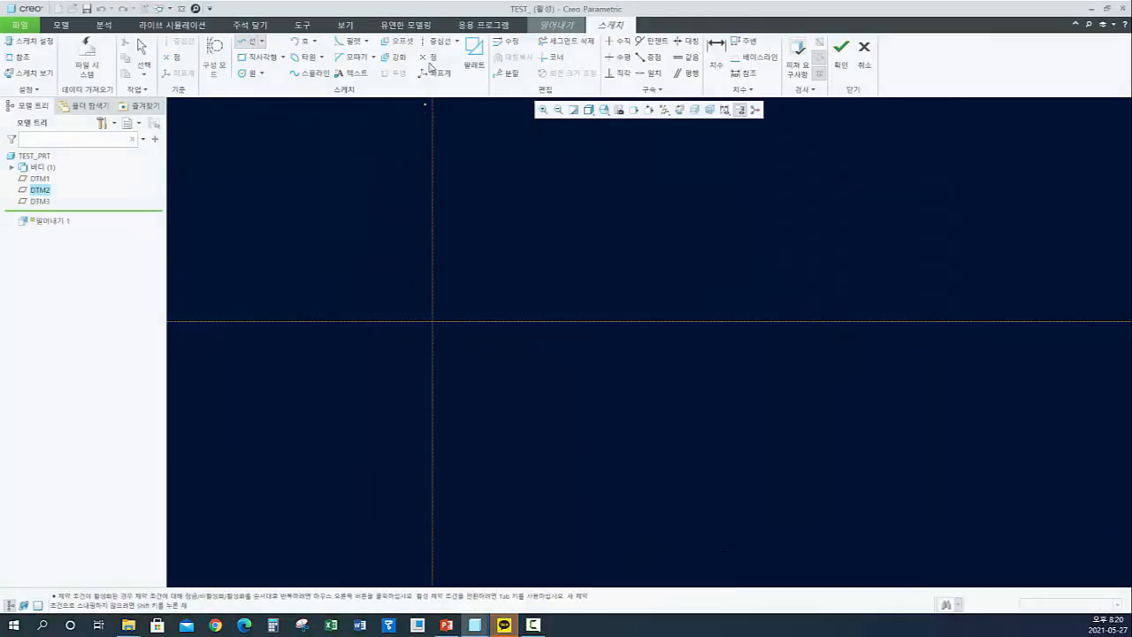
left_click(432, 165)
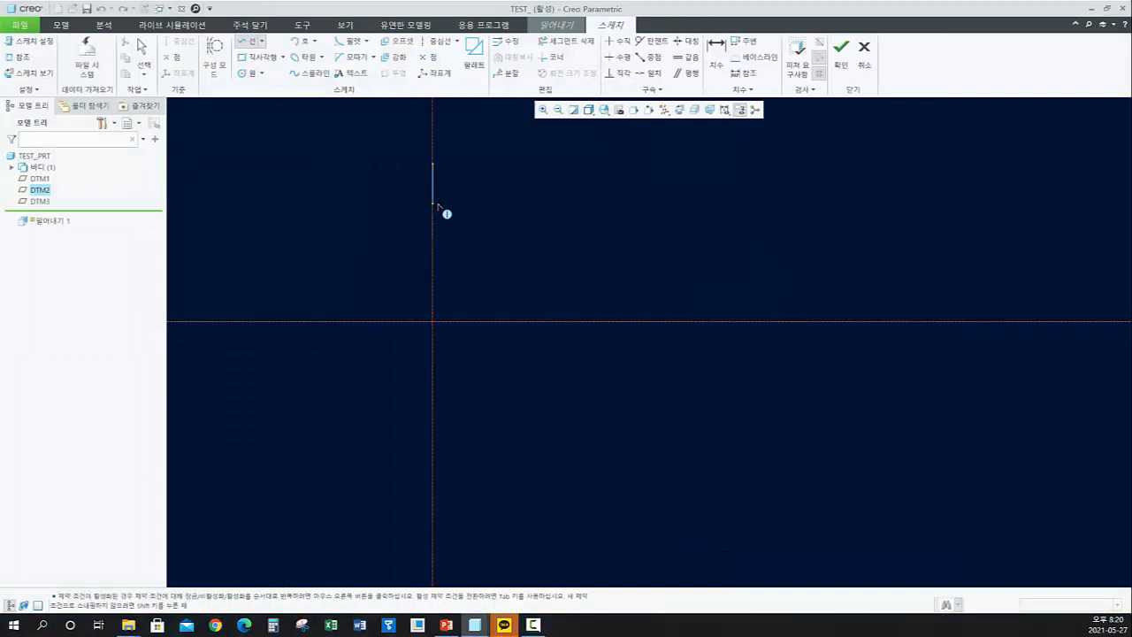
left_click(432, 320)
left_click(599, 321)
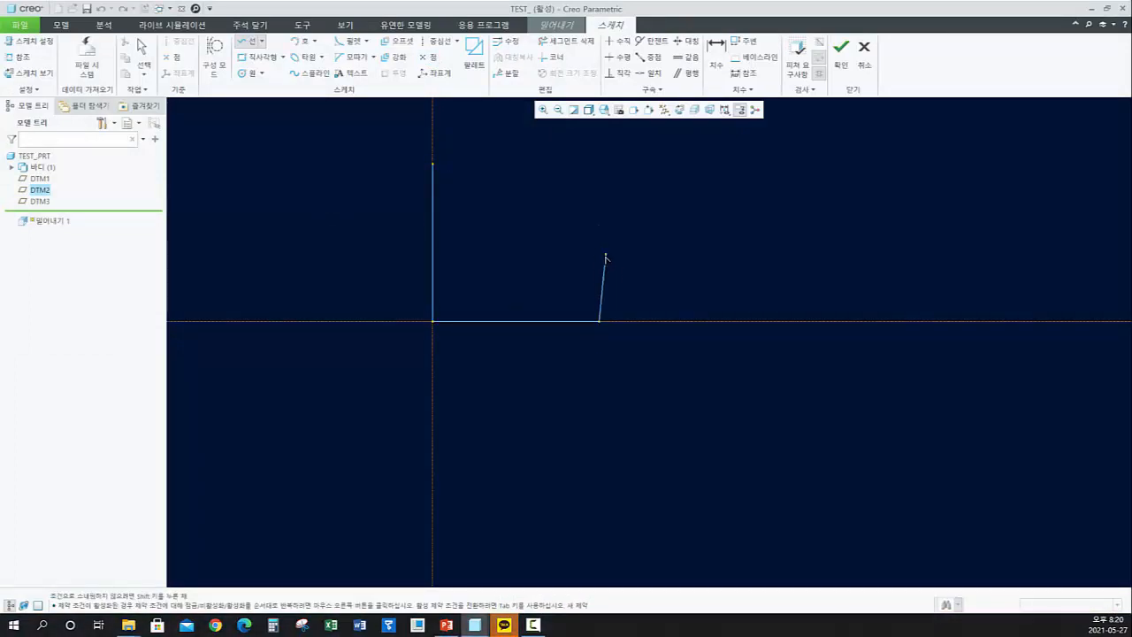
left_click(599, 265)
left_click(513, 266)
left_click(513, 164)
left_click(432, 165)
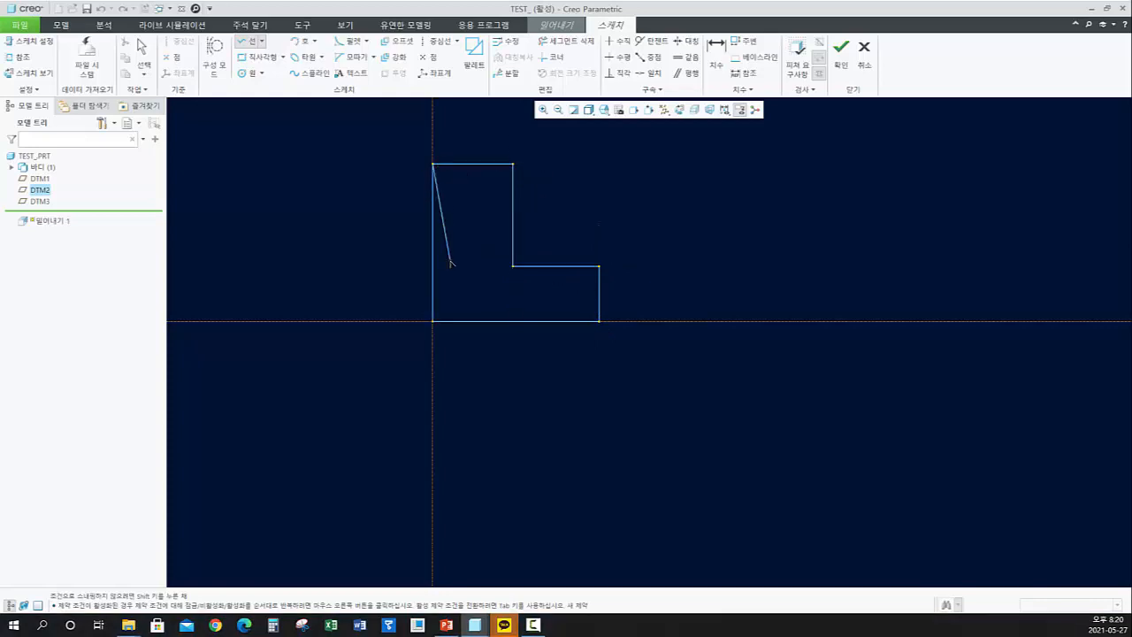
middle_click(450, 262)
middle_click(450, 261)
- Reposition the overall height, foot height and foot width dimensions outside the L-shaped profile
left_click_drag(448, 237, 362, 237)
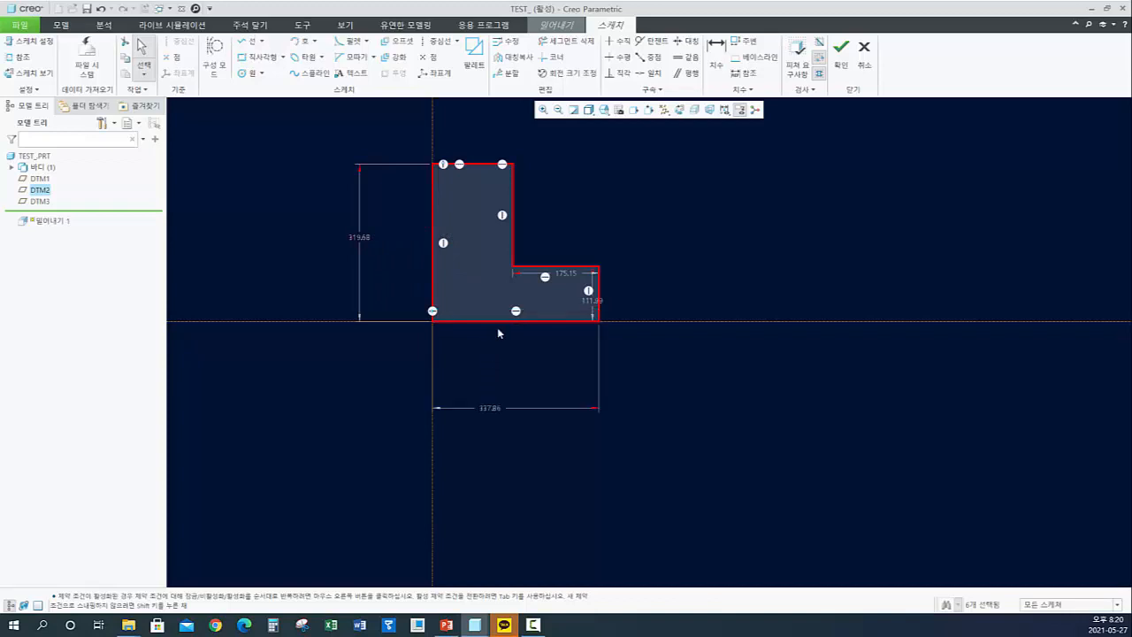
left_click(616, 301)
left_click_drag(591, 302, 666, 302)
left_click_drag(569, 276, 577, 212)
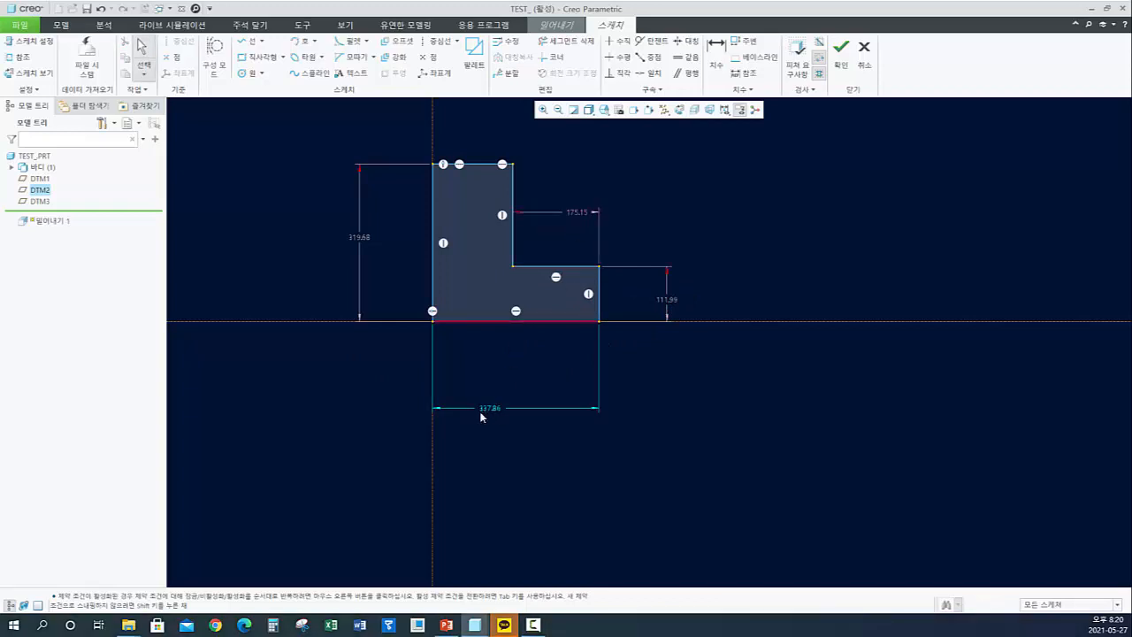
- Dimension the width of the L-profile's upper edge, keeping its drawn value
scroll(465, 447, "down", 2)
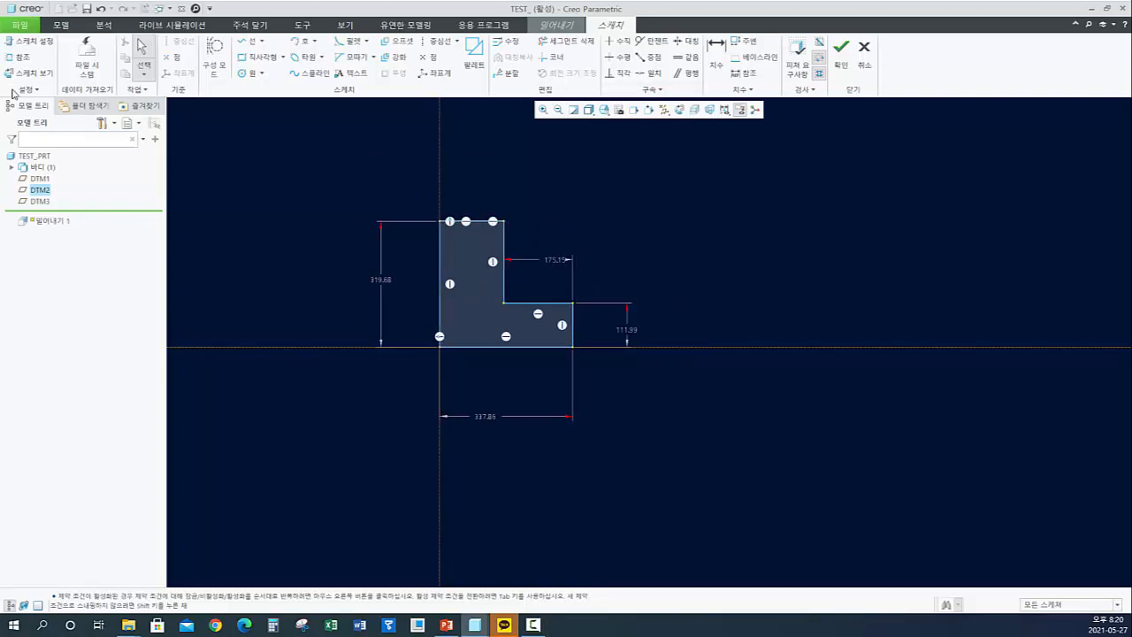
left_click(717, 64)
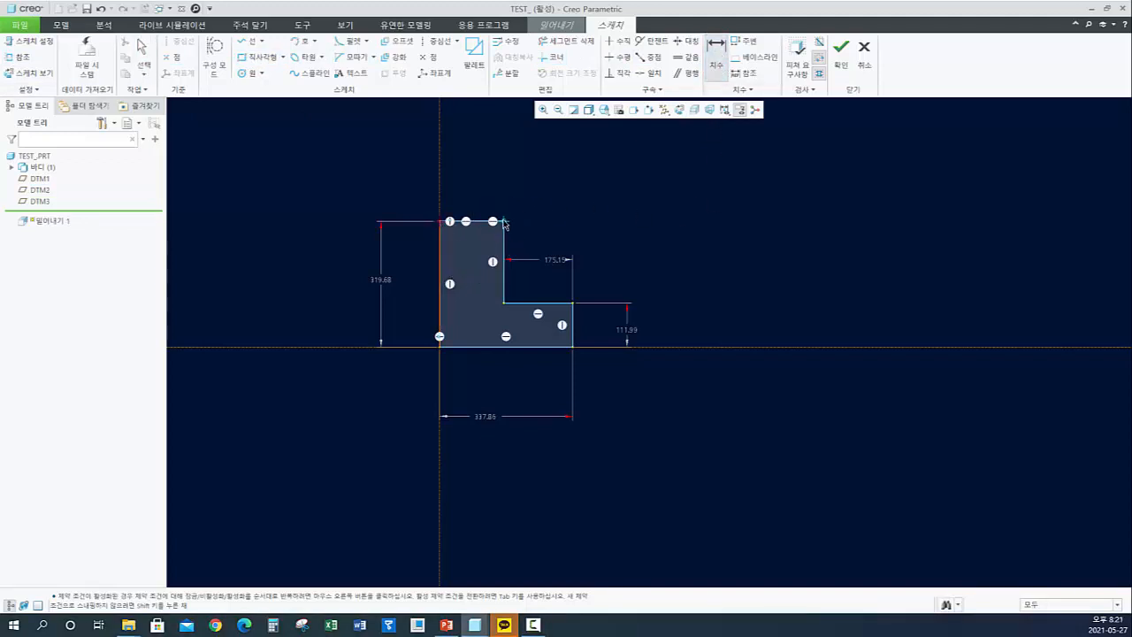
middle_click(470, 185)
key("Return")
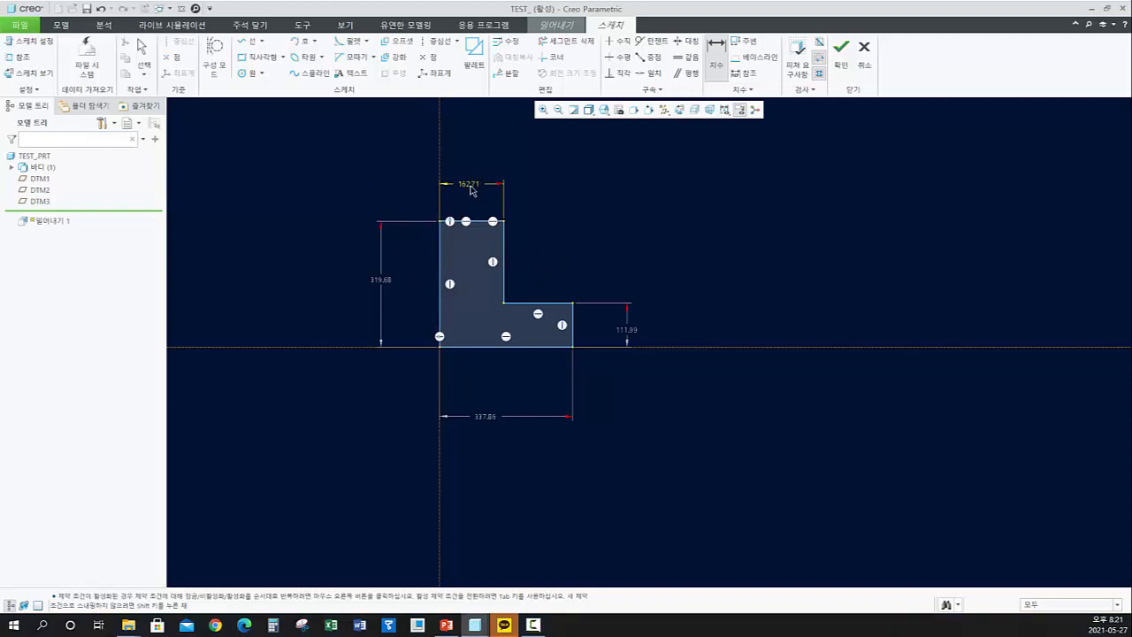
- Switch to PowerPoint and, on slide 18, enlarge the dimensioned L-sketch picture and move it up over the reference drawing
left_click(448, 626)
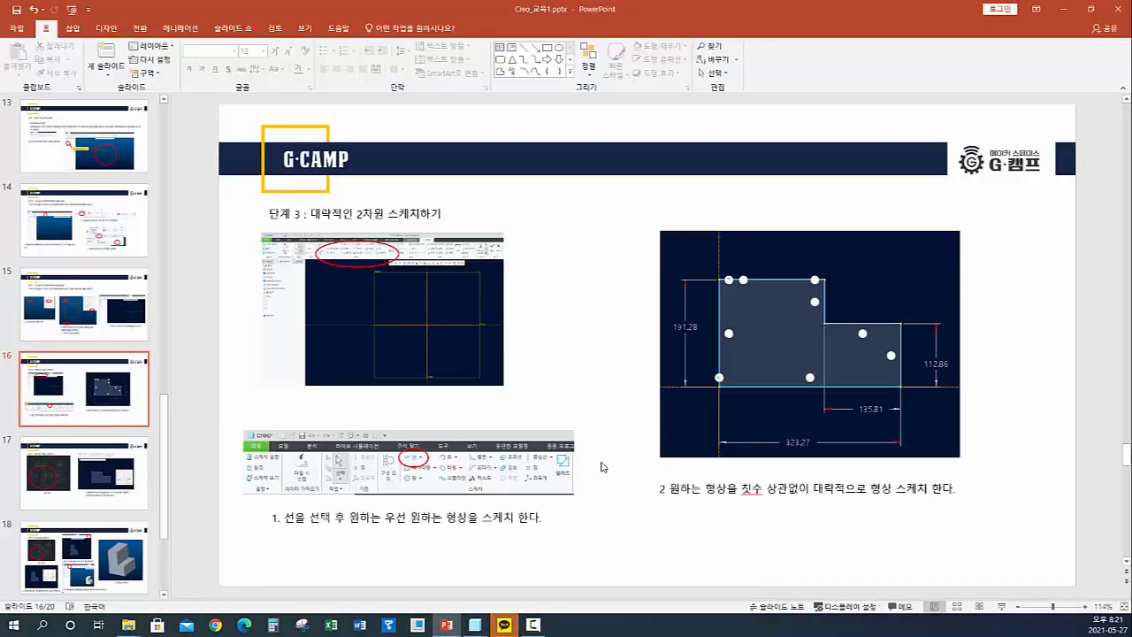
scroll(619, 460, "down", 1)
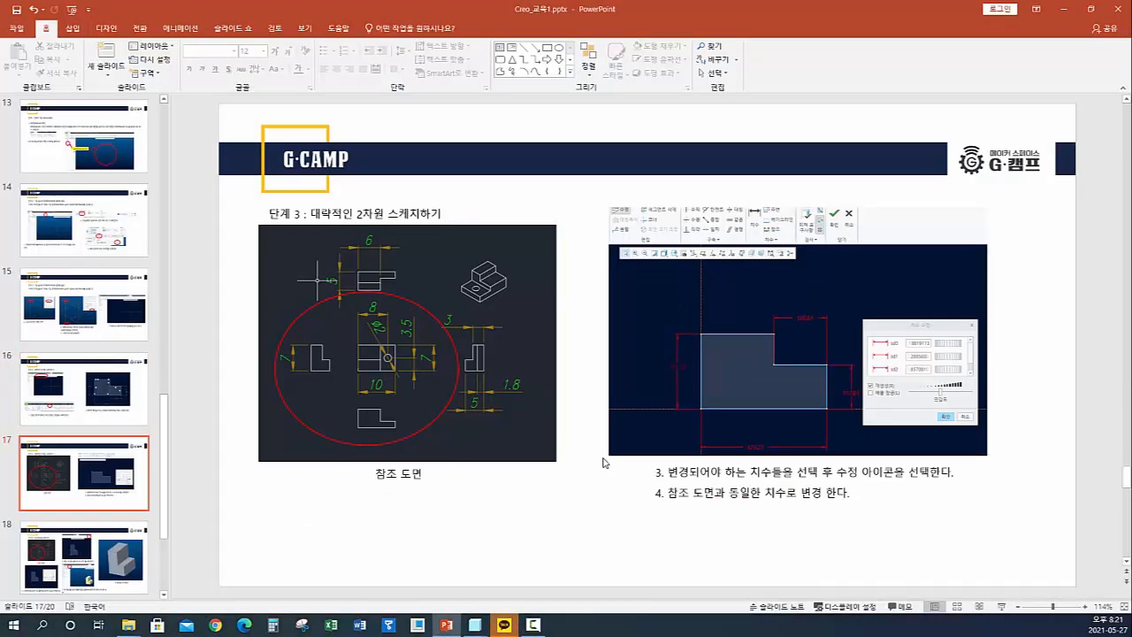
scroll(603, 461, "down", 1)
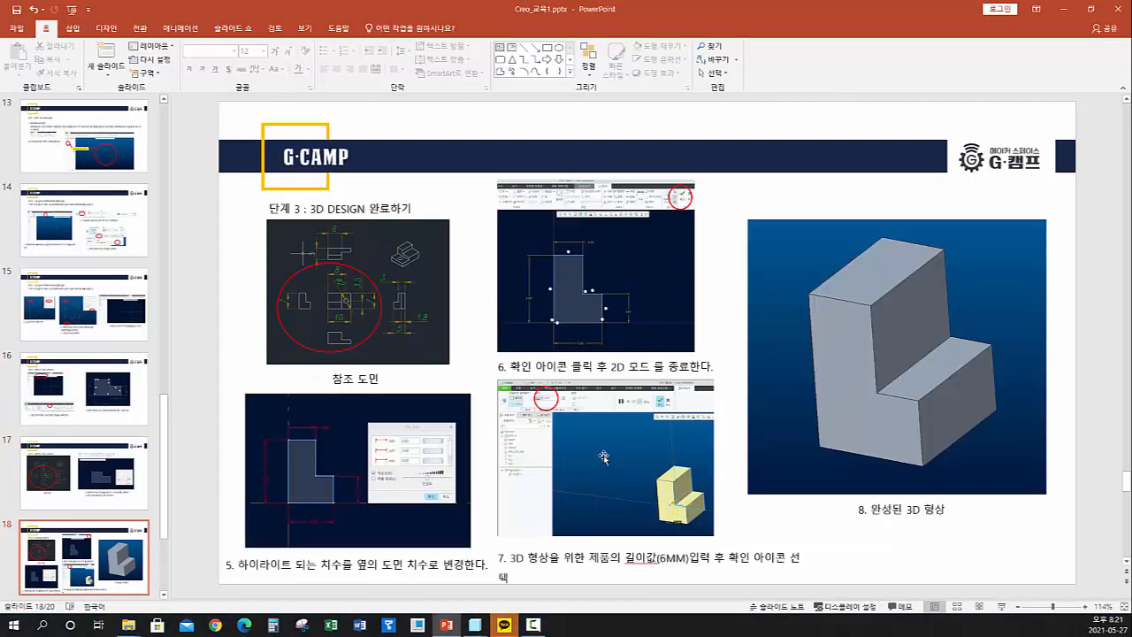
left_click(605, 330)
left_click_drag(694, 351, 799, 486)
left_click_drag(670, 333, 549, 219)
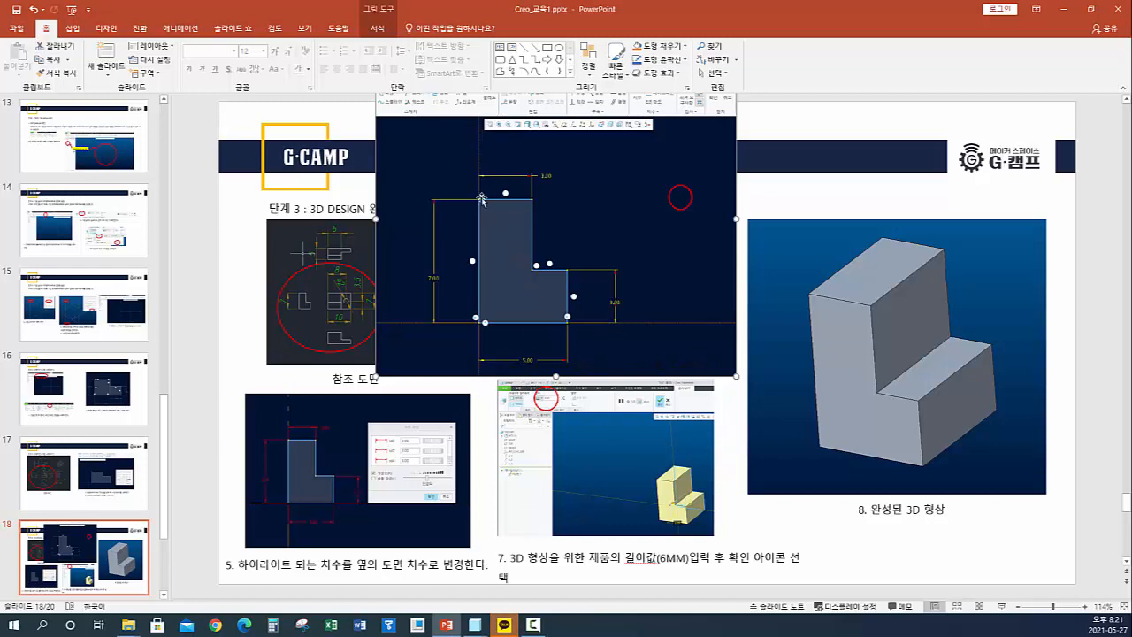
- Return to the TEST_ sketch in Creo, modify all its dimensions together, and set the upper edge width to 3 mm and overall height to 7 mm
mouse_move(477, 626)
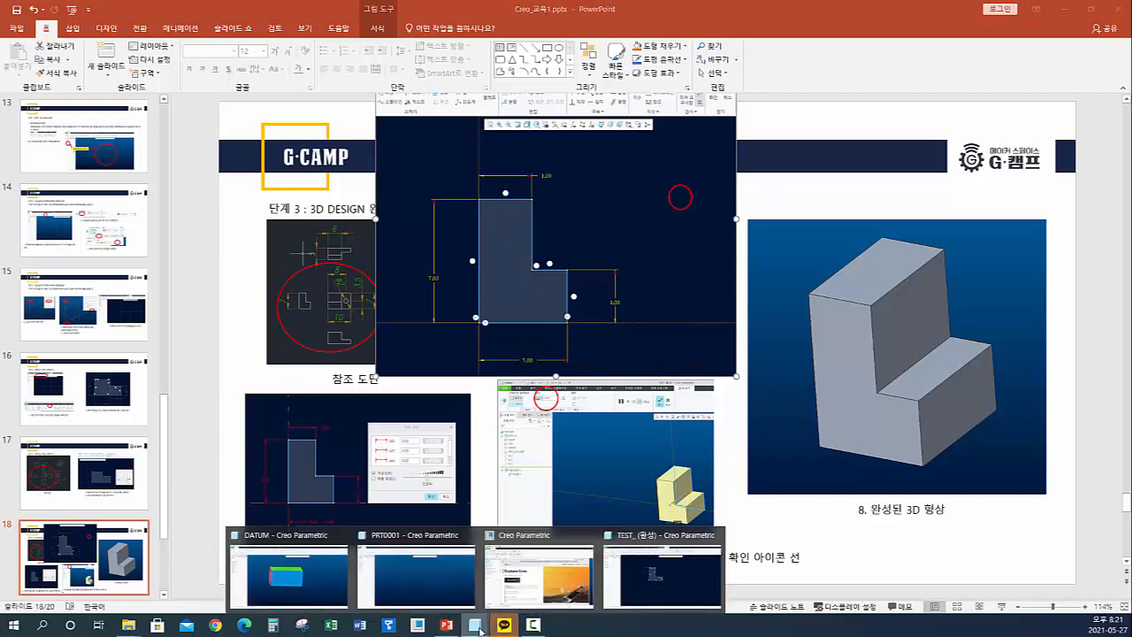
left_click(668, 579)
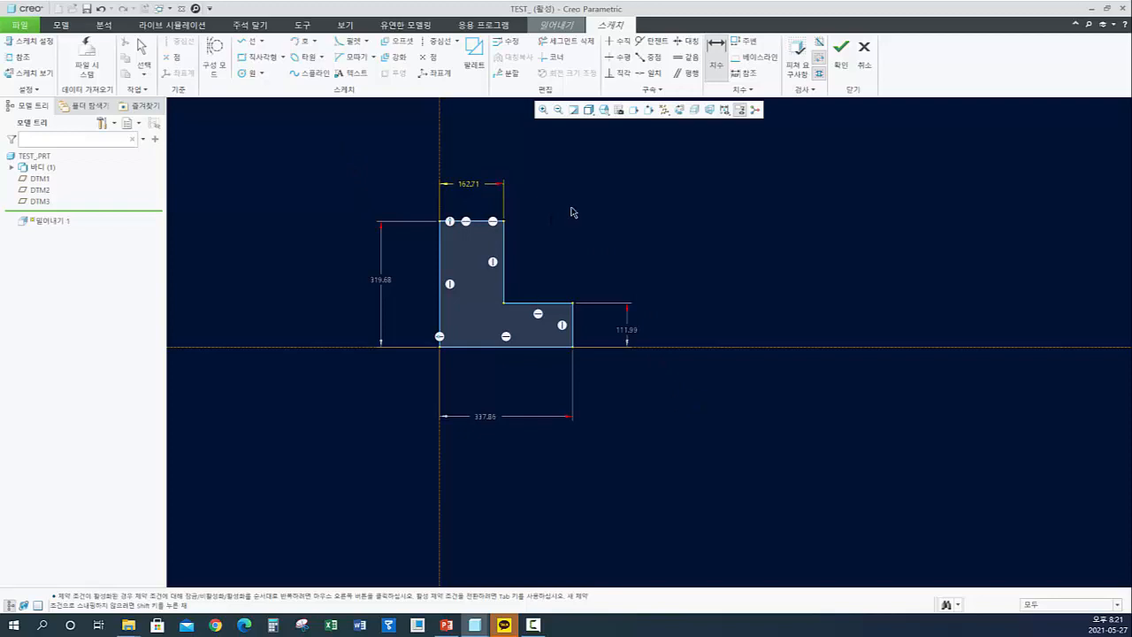
left_click(141, 55)
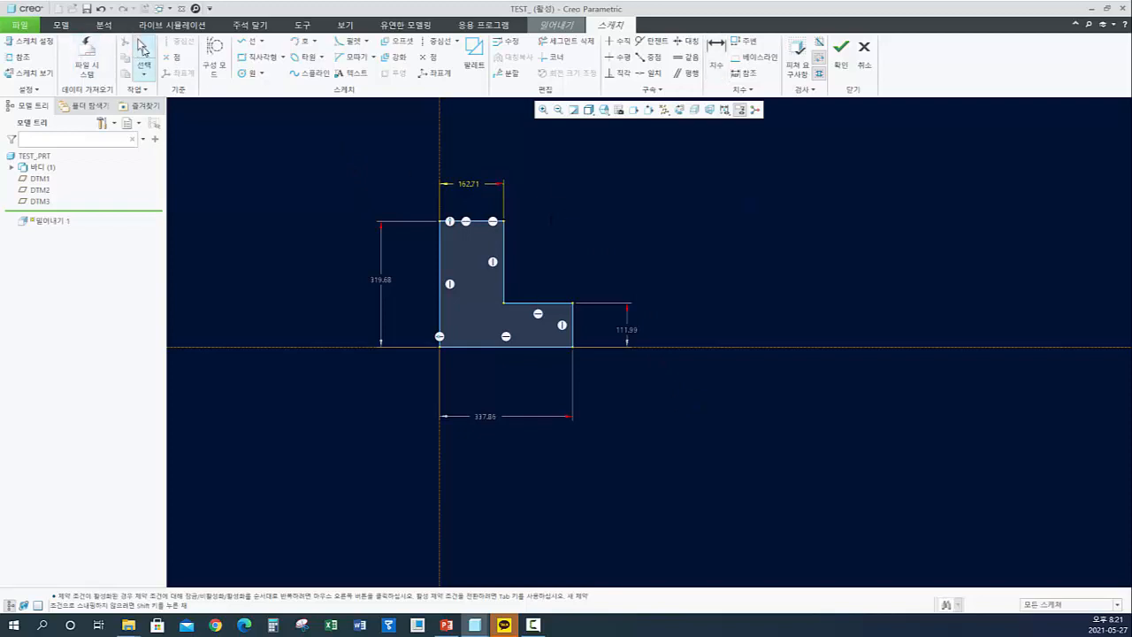
left_click_drag(508, 285, 727, 501)
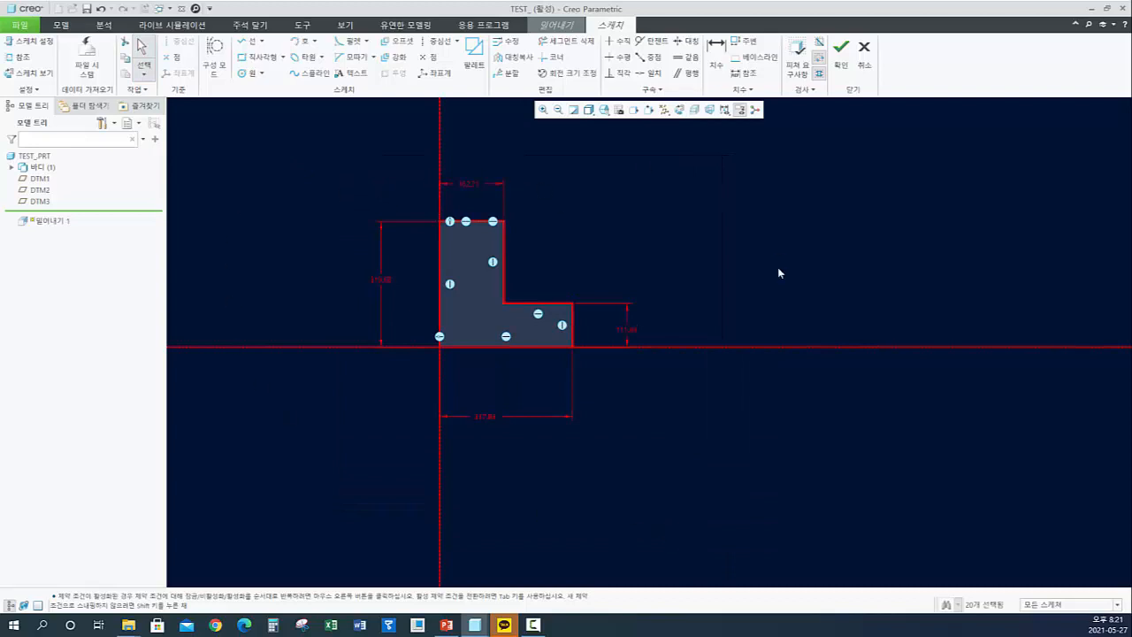
left_click(507, 42)
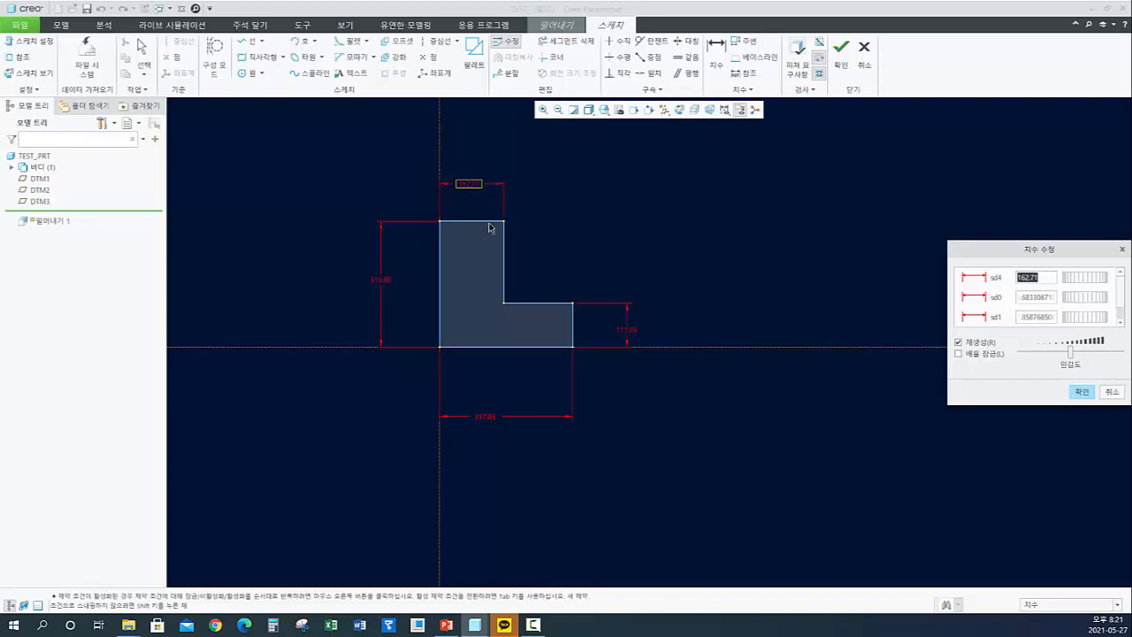
type("3")
key("Return")
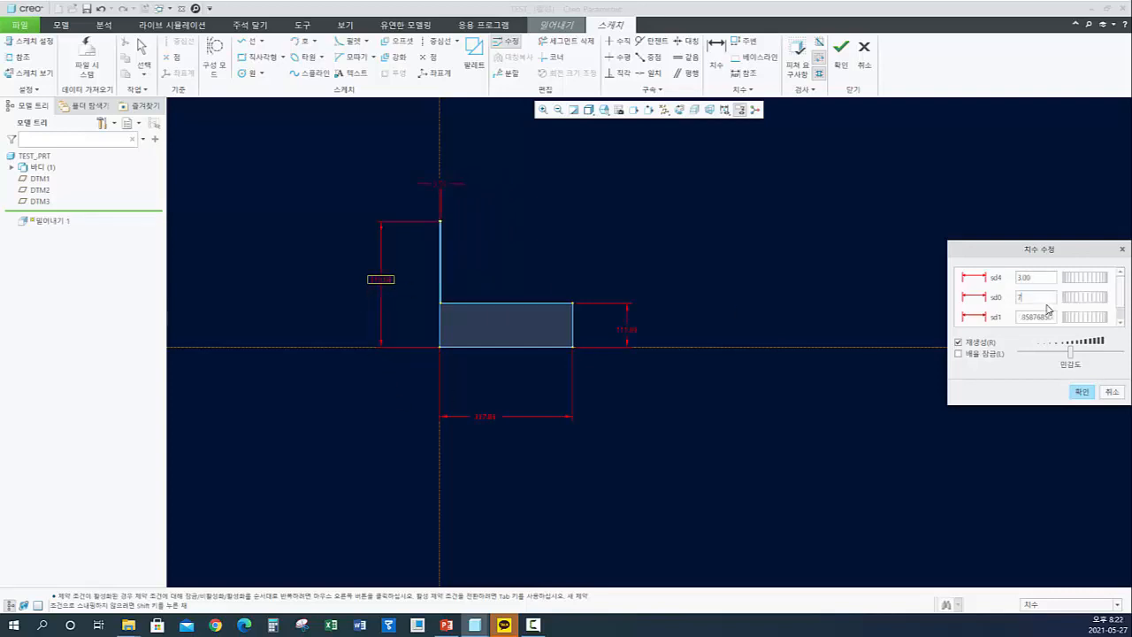
type("7")
key("Return")
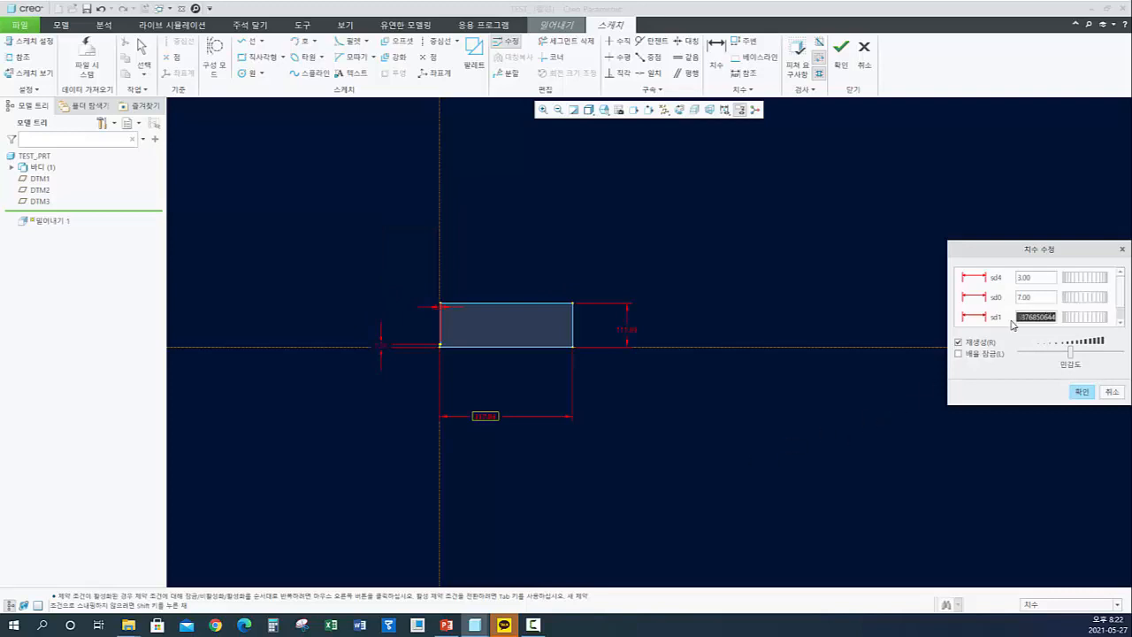
- Check the reference sketch on slide 18, set the L-profile's overall width to 5 mm and foot height to 3 mm, and apply the dimension changes
left_click(445, 625)
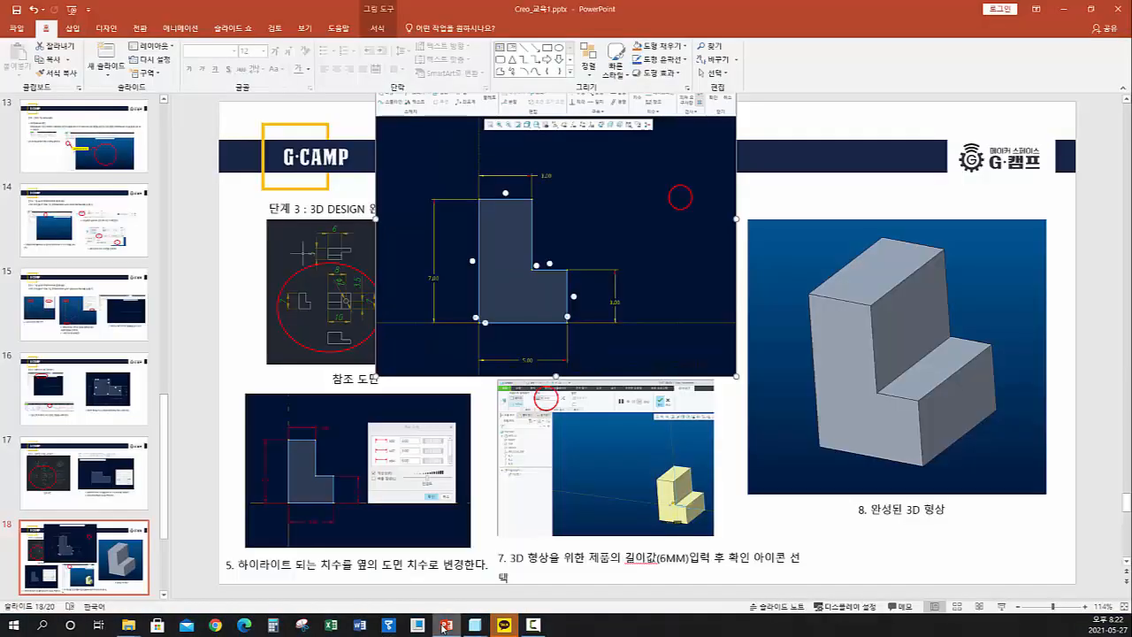
left_click(445, 625)
type("5")
key("Return")
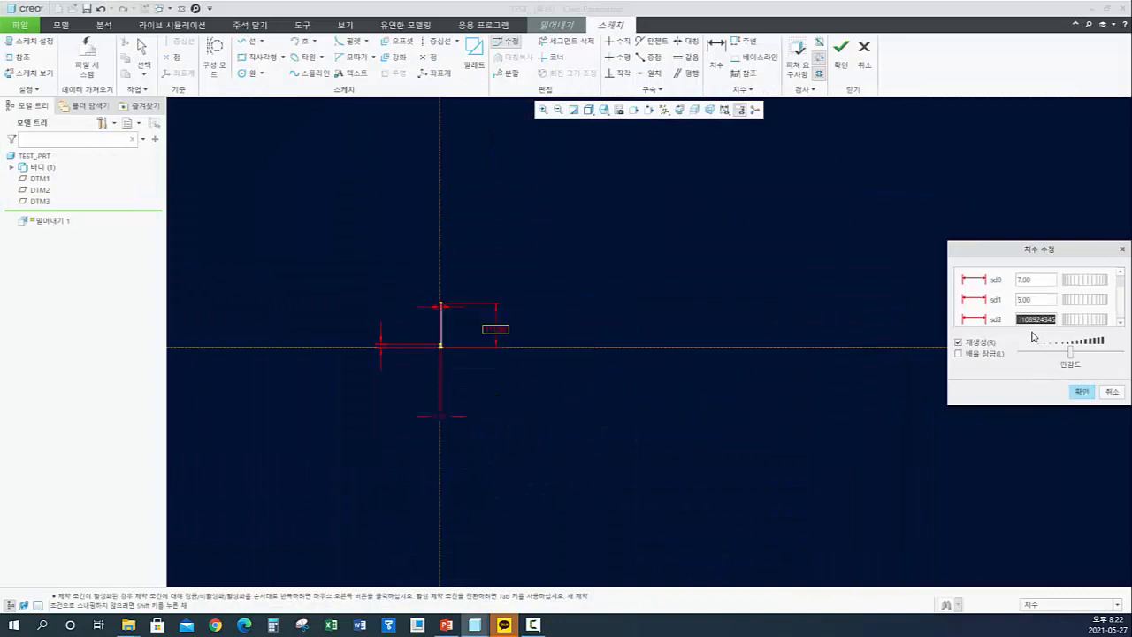
key("Return")
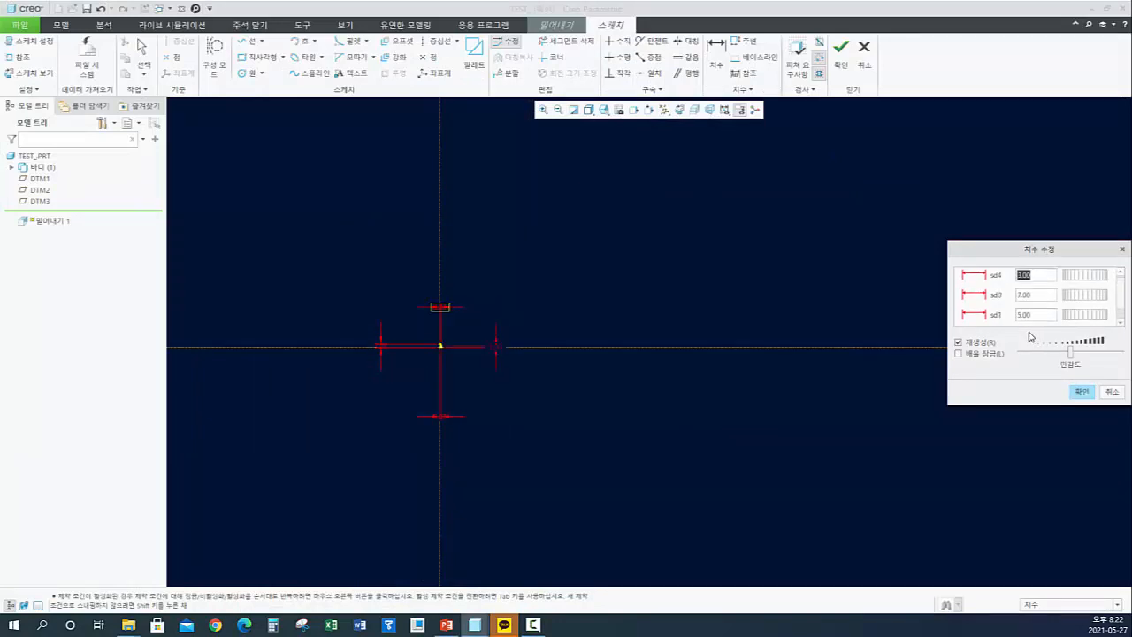
left_click(1081, 391)
- Reposition the sketch dimensions so they sit close around the resized L-profile
scroll(442, 341, "up", 4)
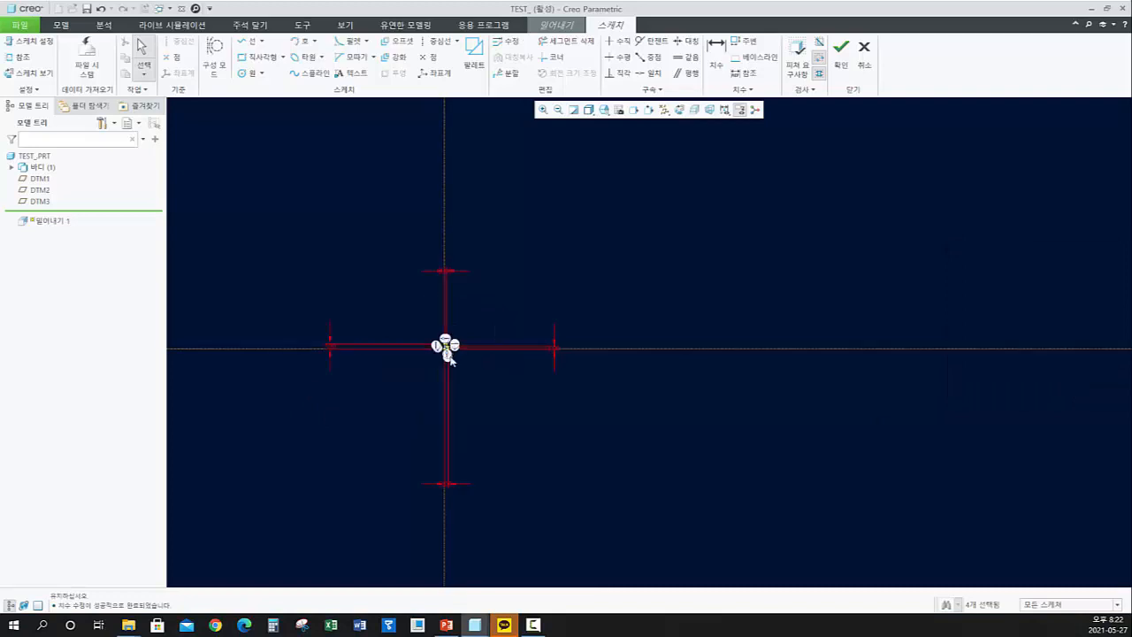
scroll(442, 341, "up", 3)
scroll(444, 358, "down", 4)
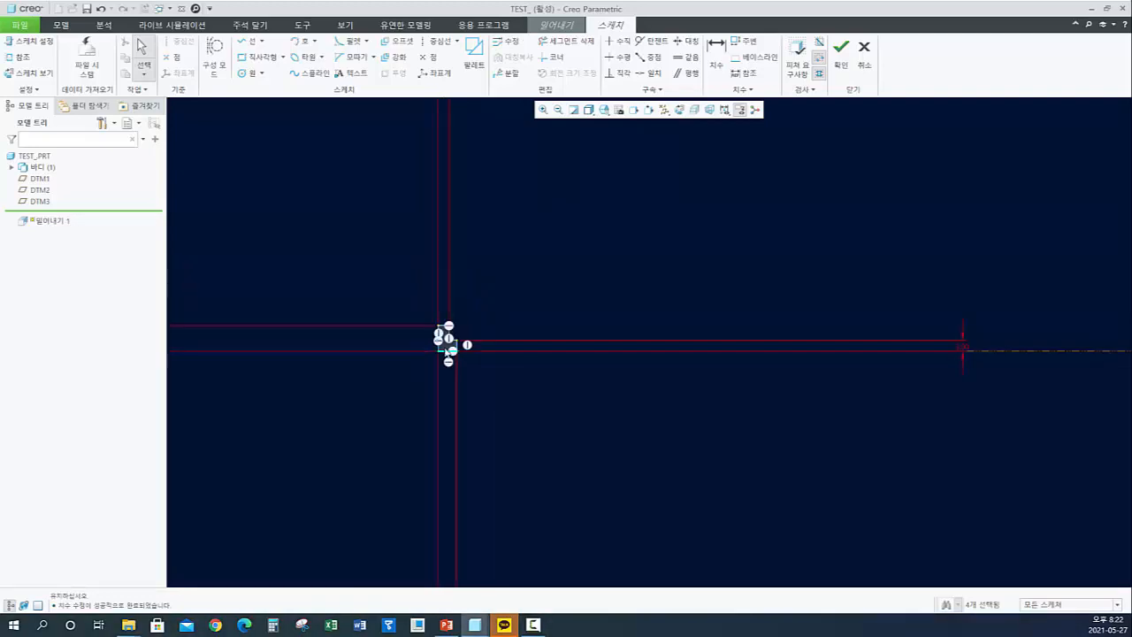
left_click_drag(446, 201, 478, 328)
scroll(447, 367, "down", 3)
left_click_drag(835, 329, 436, 303)
scroll(482, 320, "down", 3)
scroll(490, 336, "up", 3)
scroll(487, 451, "down", 2)
left_click_drag(475, 420, 511, 285)
scroll(510, 292, "up", 5)
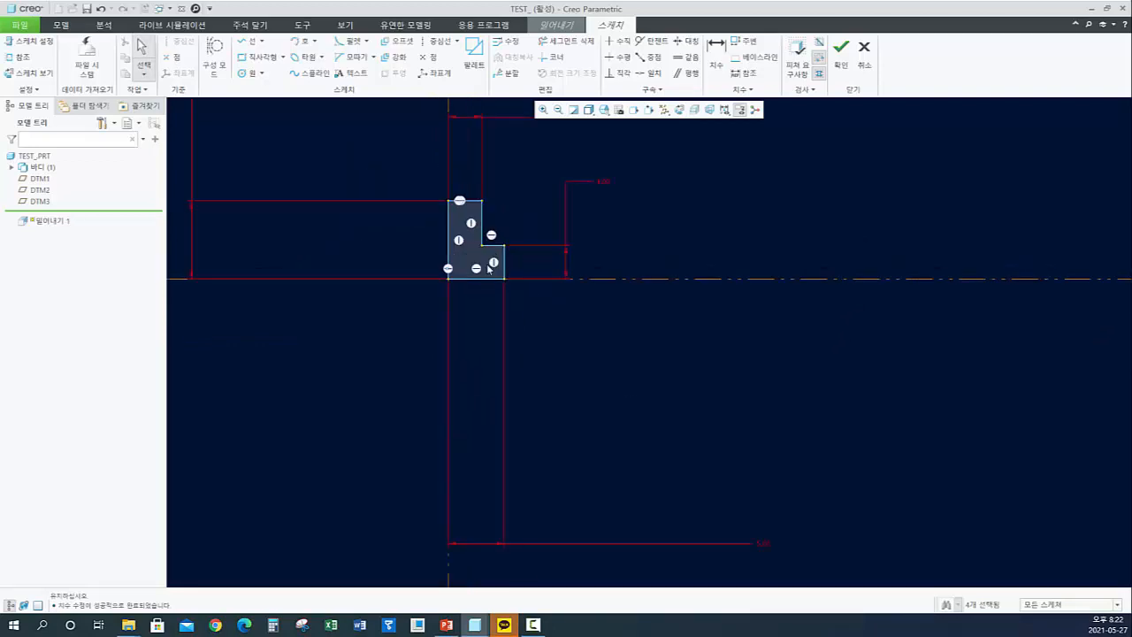
left_click_drag(761, 551, 595, 350)
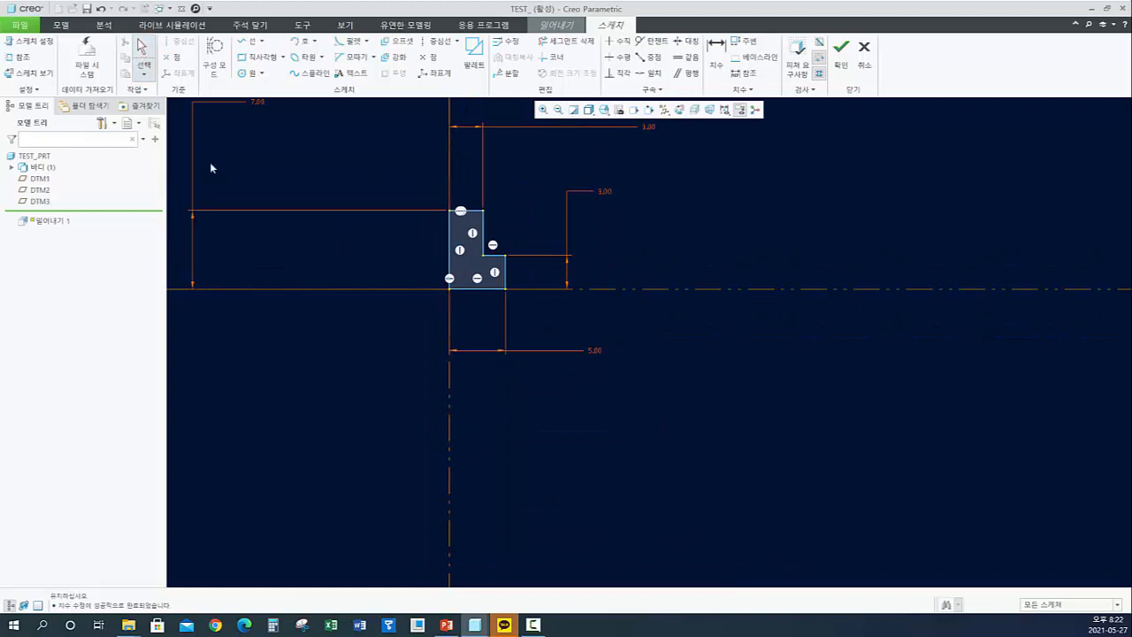
left_click_drag(258, 103, 366, 172)
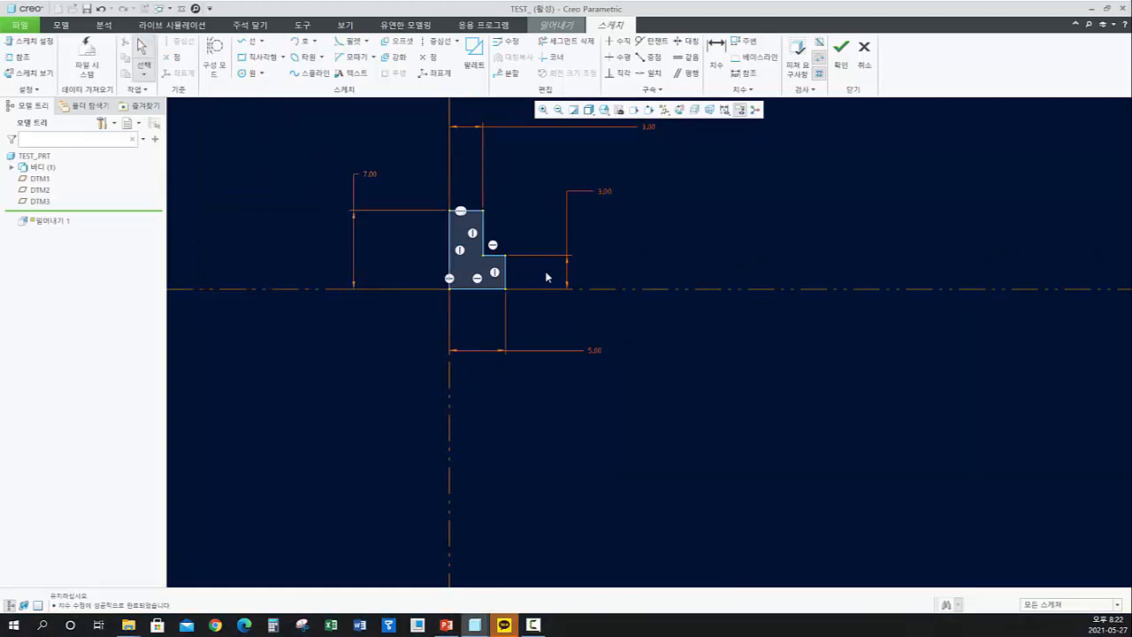
scroll(531, 387, "down", 1)
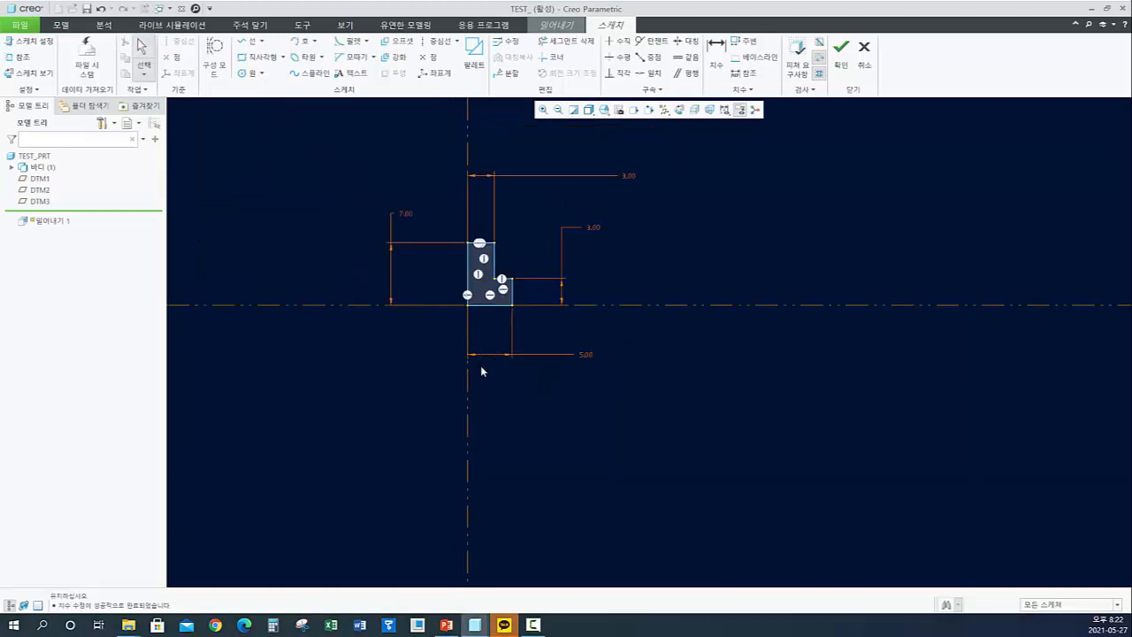
scroll(482, 364, "up", 5)
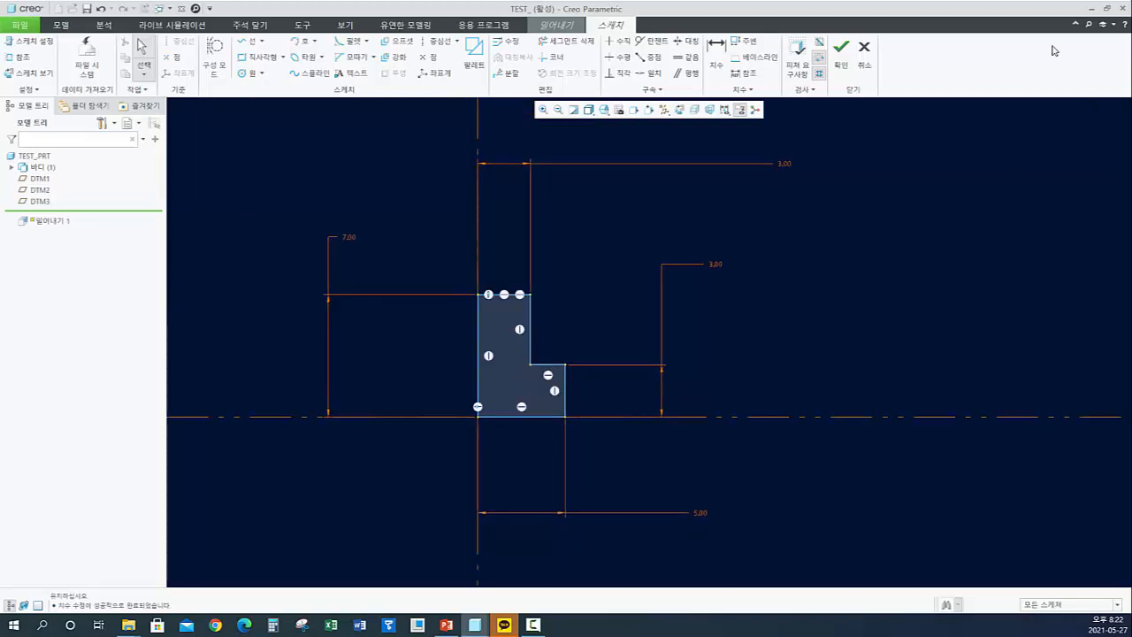
- Accept the L-profile sketch and view the solid extrude preview at an angle in 3D
left_click(840, 71)
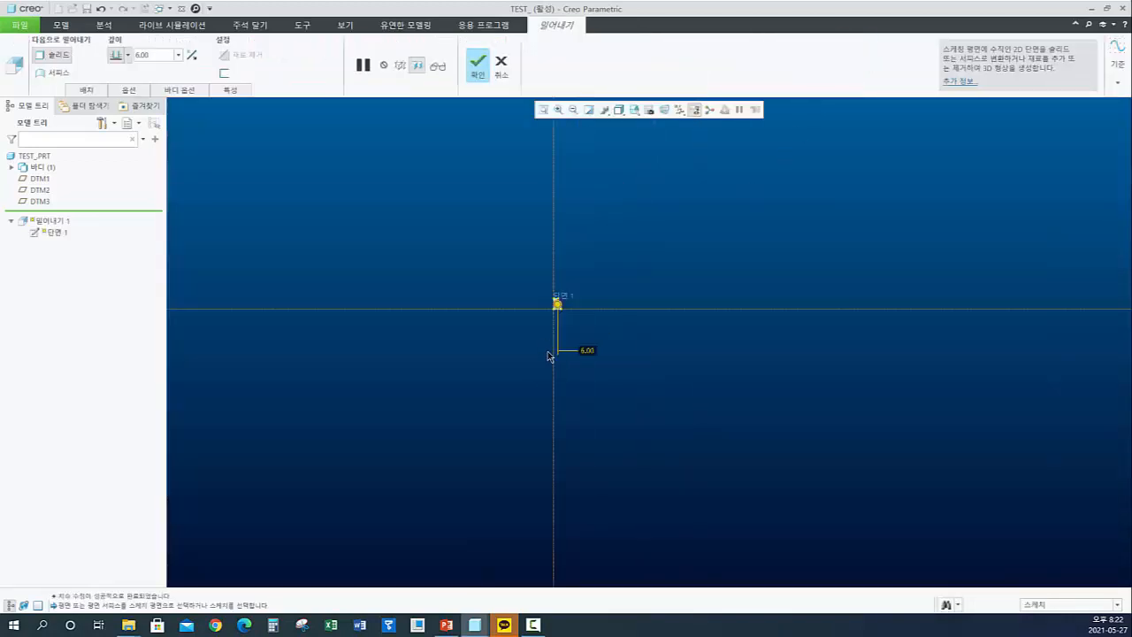
mouse_move(548, 356)
middle_mouse_down()
mouse_move(531, 417)
mouse_move(678, 359)
mouse_move(714, 327)
mouse_move(577, 333)
middle_mouse_up()
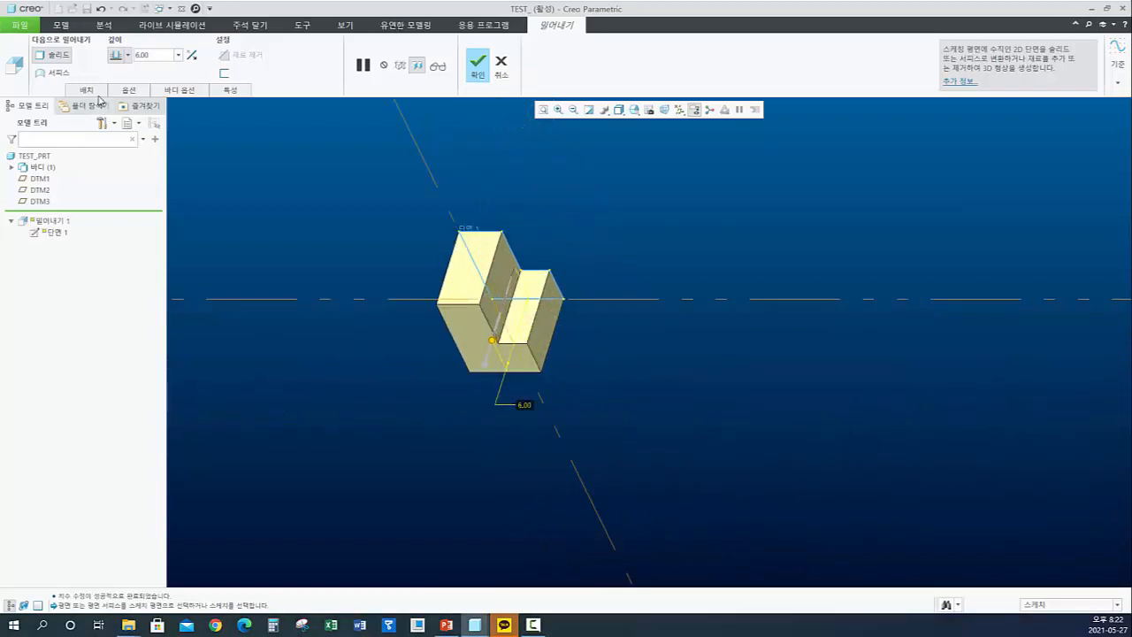
- Stretch the one-sided extrusion to a depth of about 8.3 mm with its depth handle
left_click(129, 56)
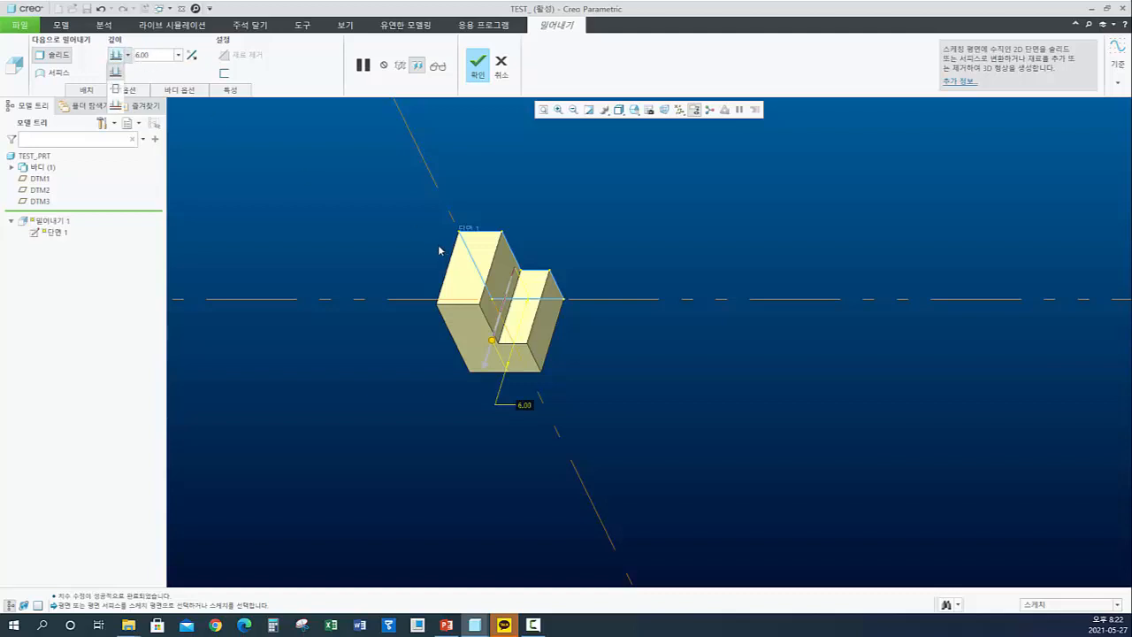
left_click(493, 345)
mouse_move(484, 362)
left_mouse_down()
mouse_move(434, 498)
mouse_move(480, 455)
mouse_move(462, 501)
mouse_move(522, 343)
mouse_move(478, 451)
mouse_move(485, 367)
left_mouse_up()
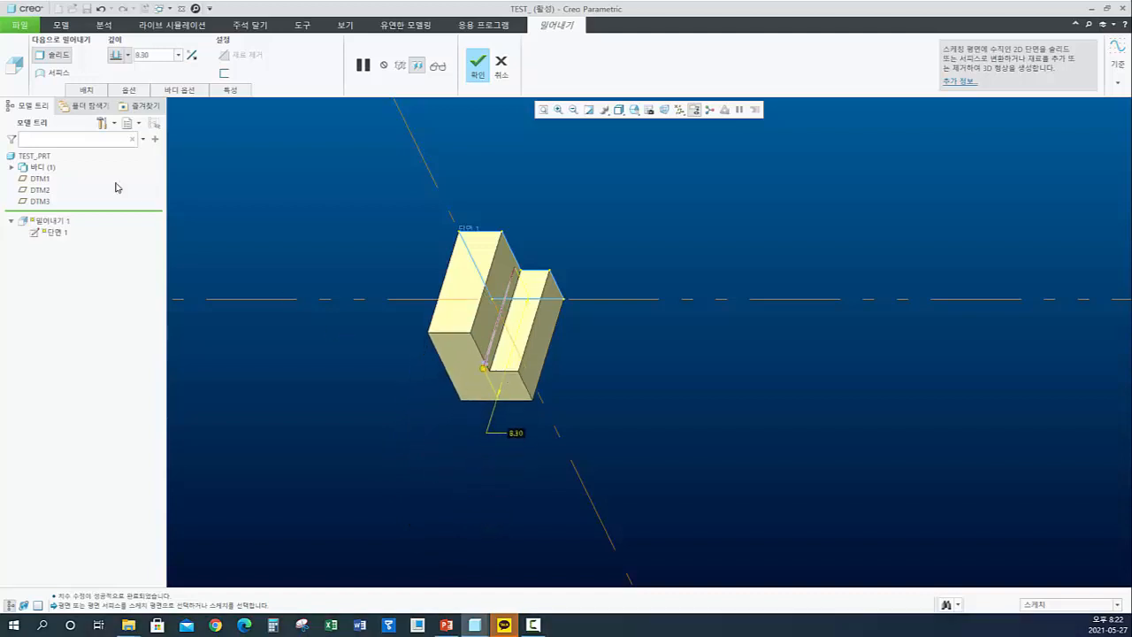
- Try a depth symmetric about the sketch plane, shorten it to about 7.6 mm with the handle, and return to the one-sided depth option
left_click(127, 57)
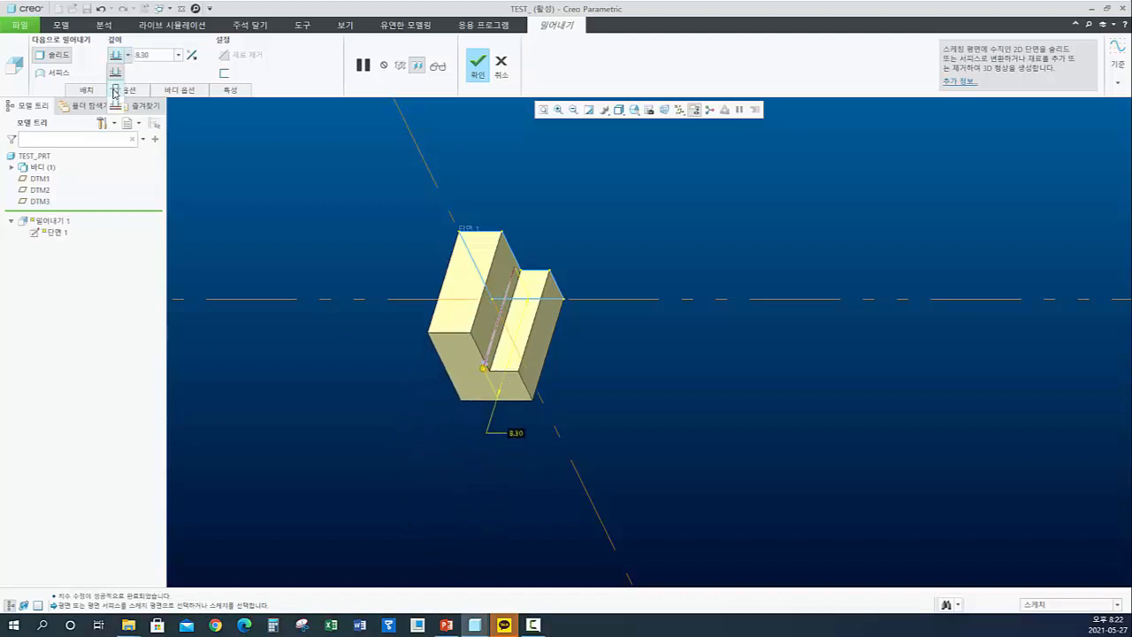
left_click(115, 90)
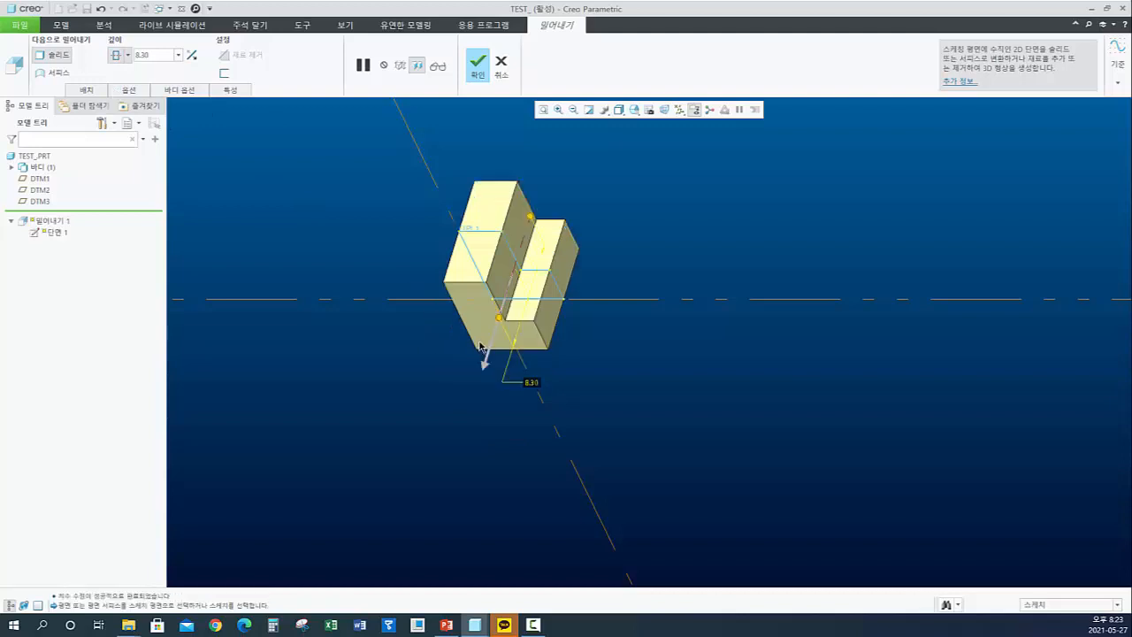
mouse_move(498, 323)
left_mouse_down()
mouse_move(475, 386)
mouse_move(509, 322)
mouse_move(502, 315)
left_mouse_up()
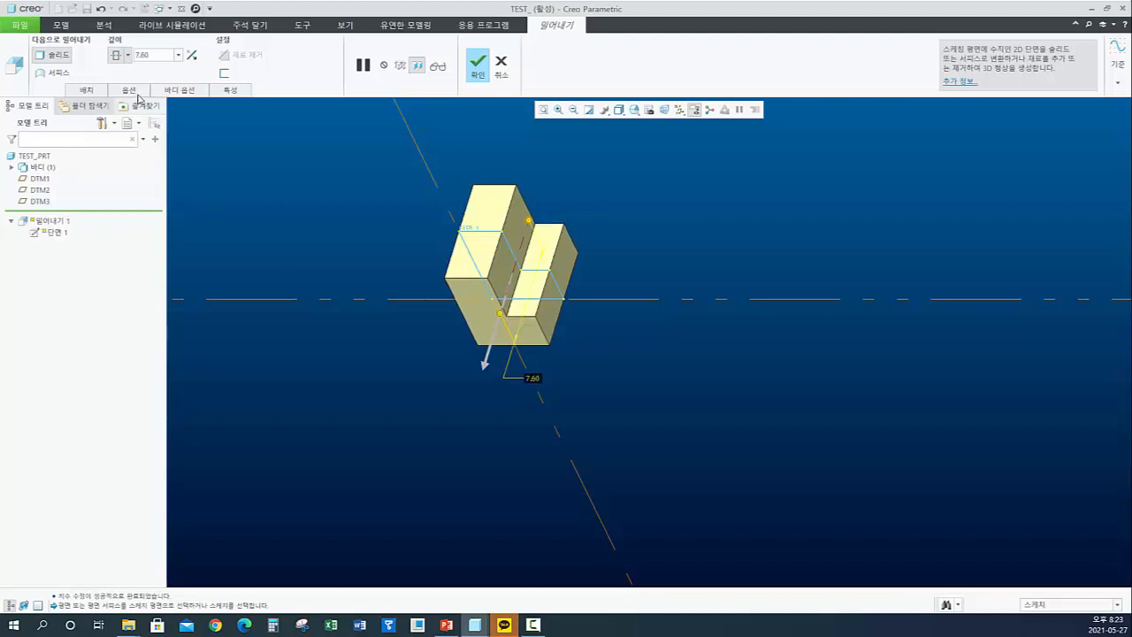
left_click(128, 56)
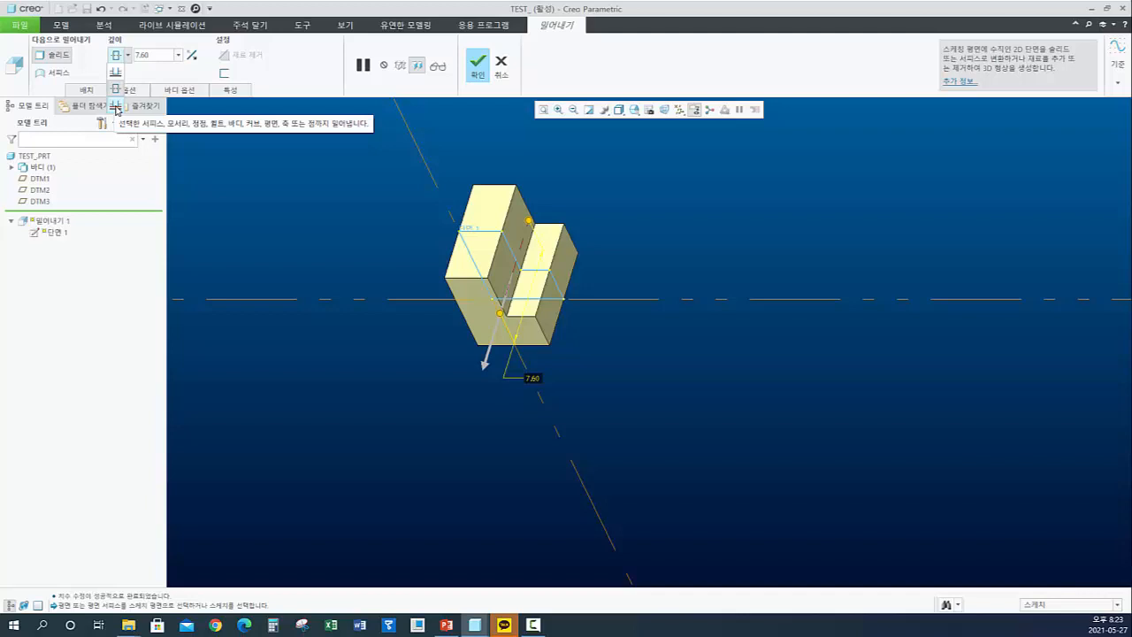
left_click(212, 205)
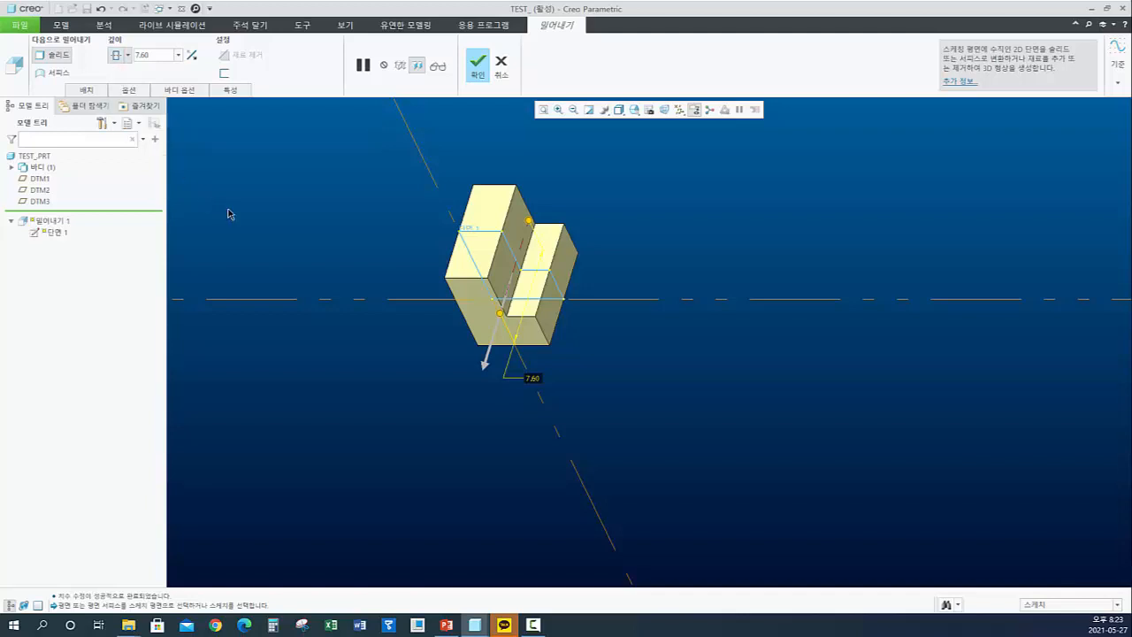
left_click(128, 56)
left_click(115, 73)
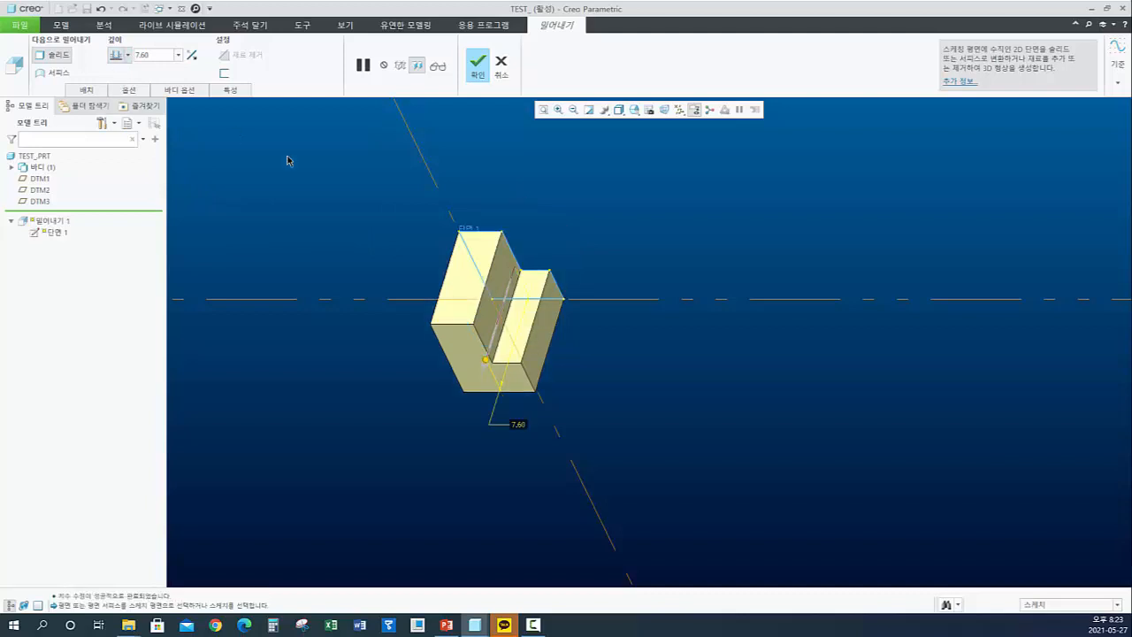
- Switch to PowerPoint, undo the resizing and moving of the L-sketch picture on slide 18, and show slide 18 again
left_click(446, 624)
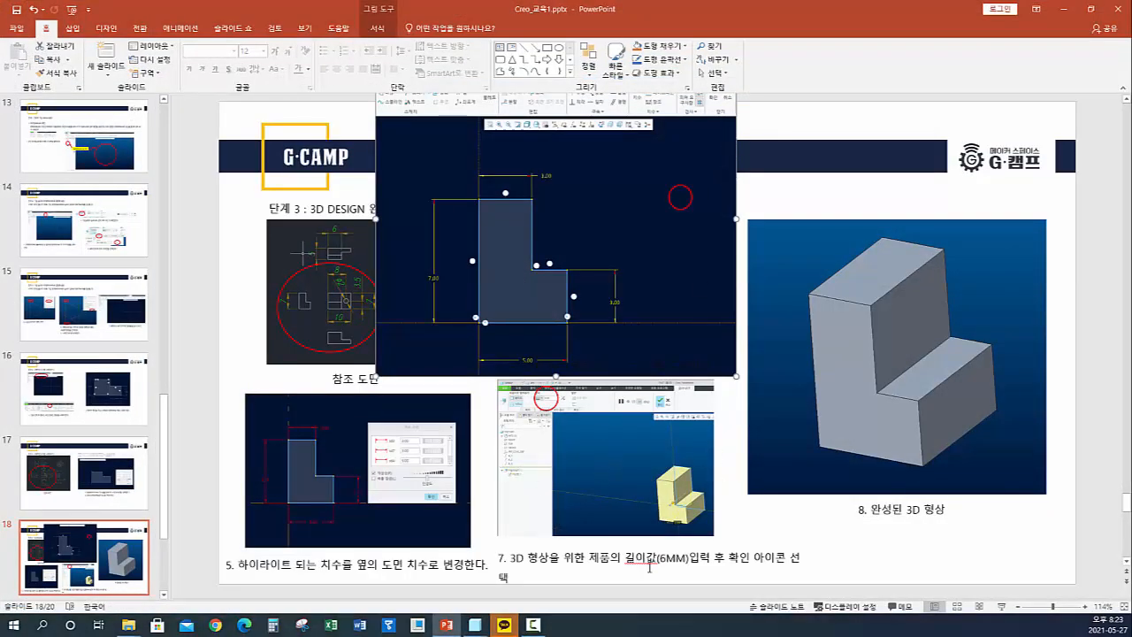
mouse_move(732, 375)
left_mouse_down()
mouse_move(574, 232)
mouse_move(559, 256)
mouse_move(647, 320)
left_mouse_up()
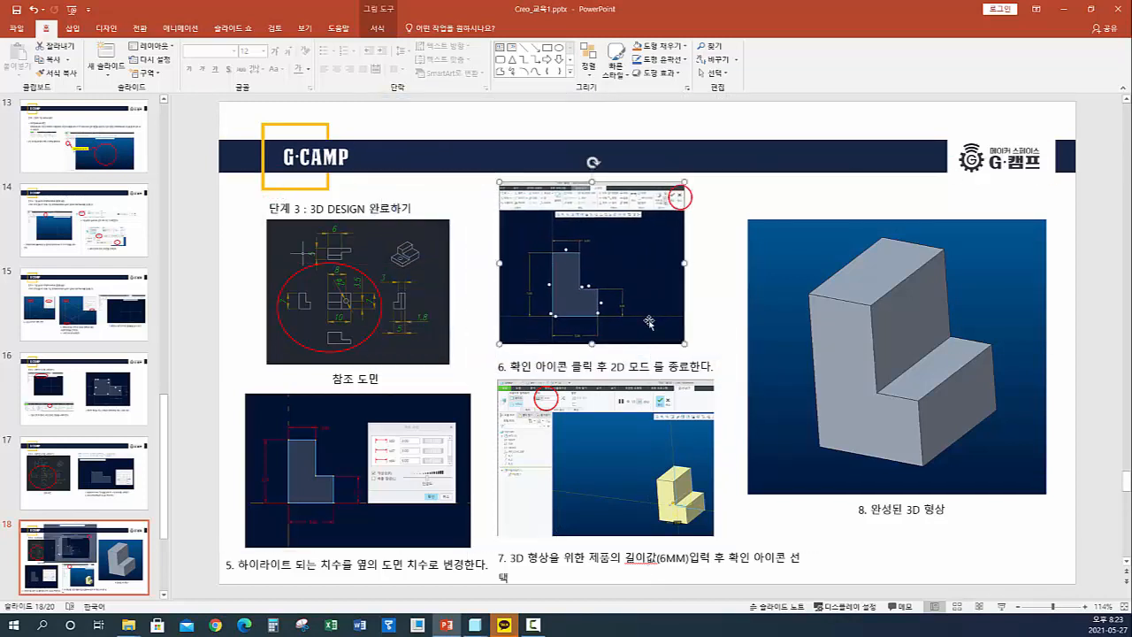
key("ctrl+z")
key("ctrl+z")
key("ctrl+z")
key("ctrl+z")
key("ctrl+z")
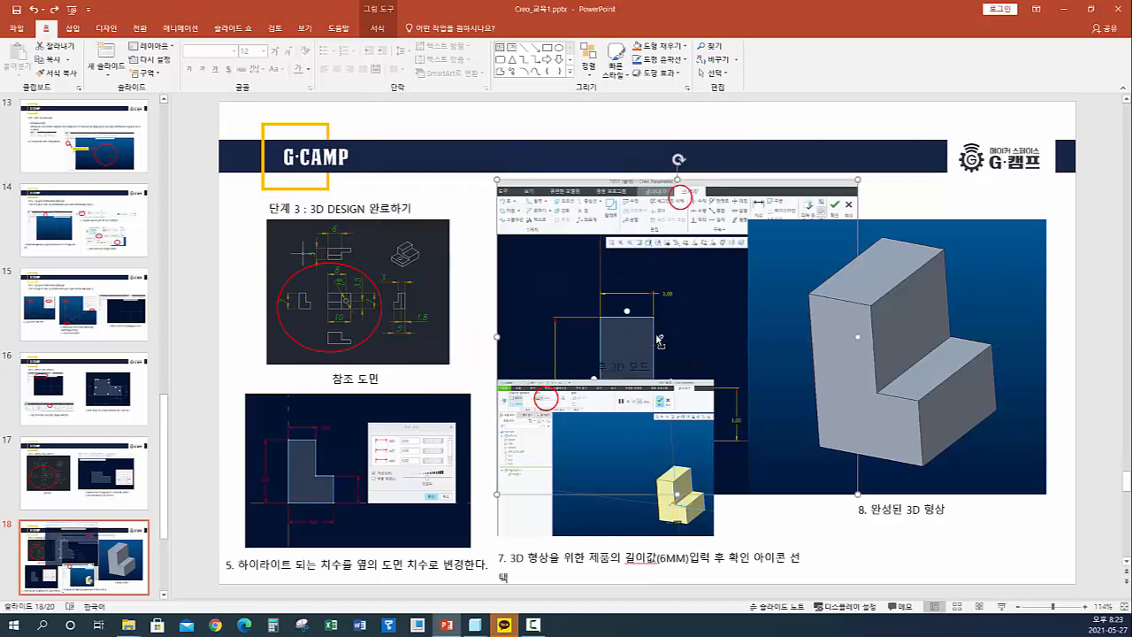
key("ctrl+z")
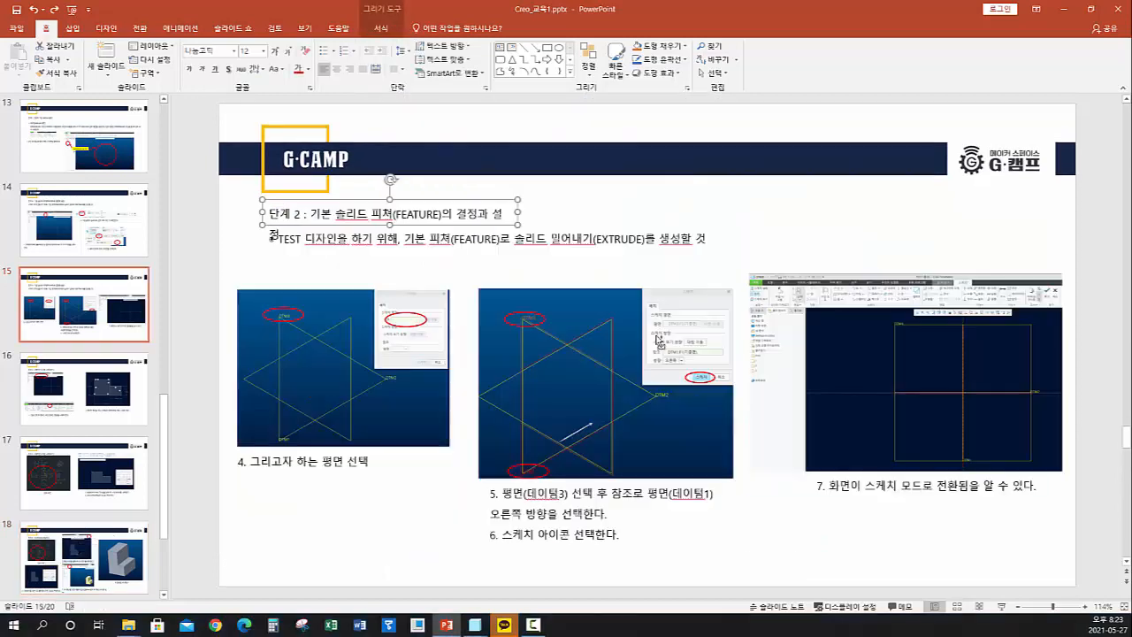
left_click(38, 585)
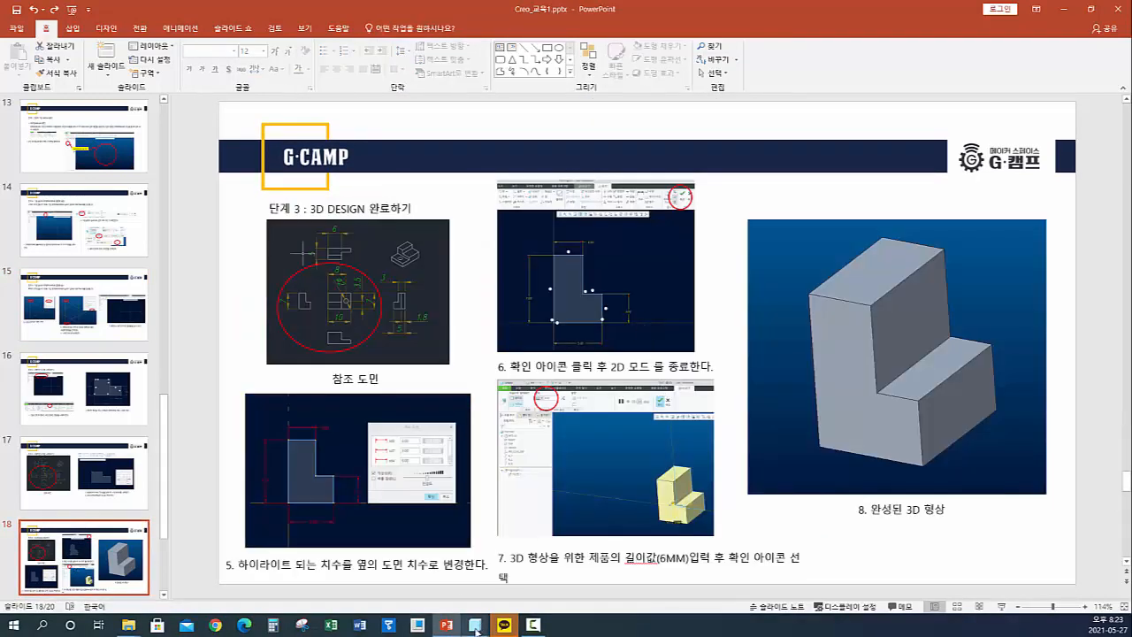
- Return to the TEST_ part in Creo and set the one-sided extrude depth to 6 mm
mouse_move(475, 624)
left_click(663, 573)
left_click(164, 59)
type("6")
key("Return")
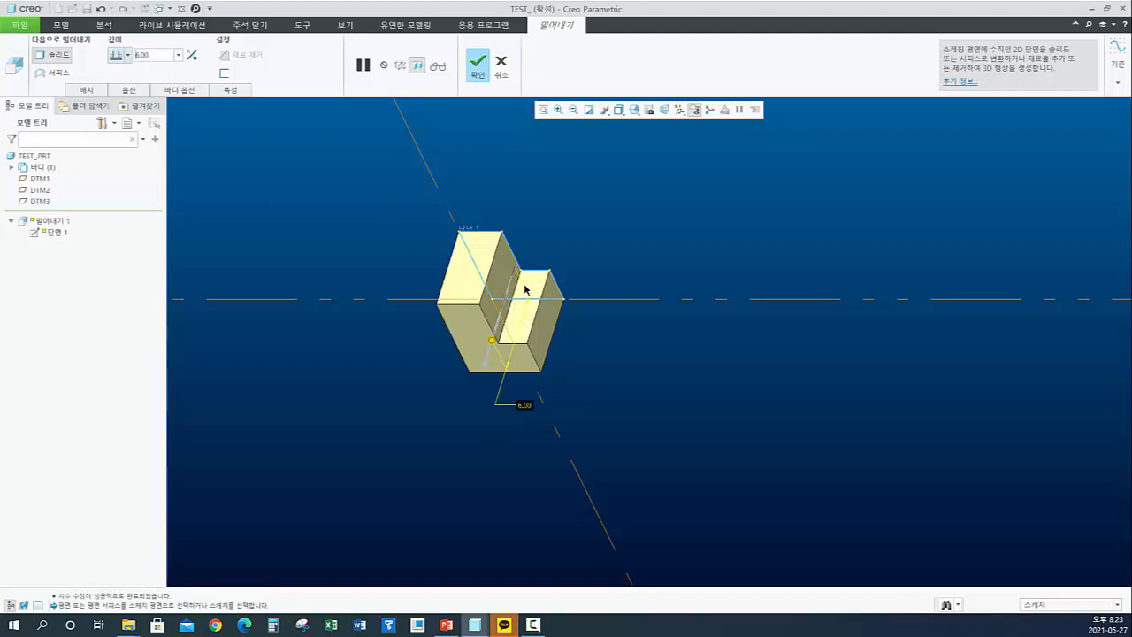
- Preview the 6 mm extrusion symmetric about the sketch plane, and switch back to the one-sided depth option
left_click(130, 57)
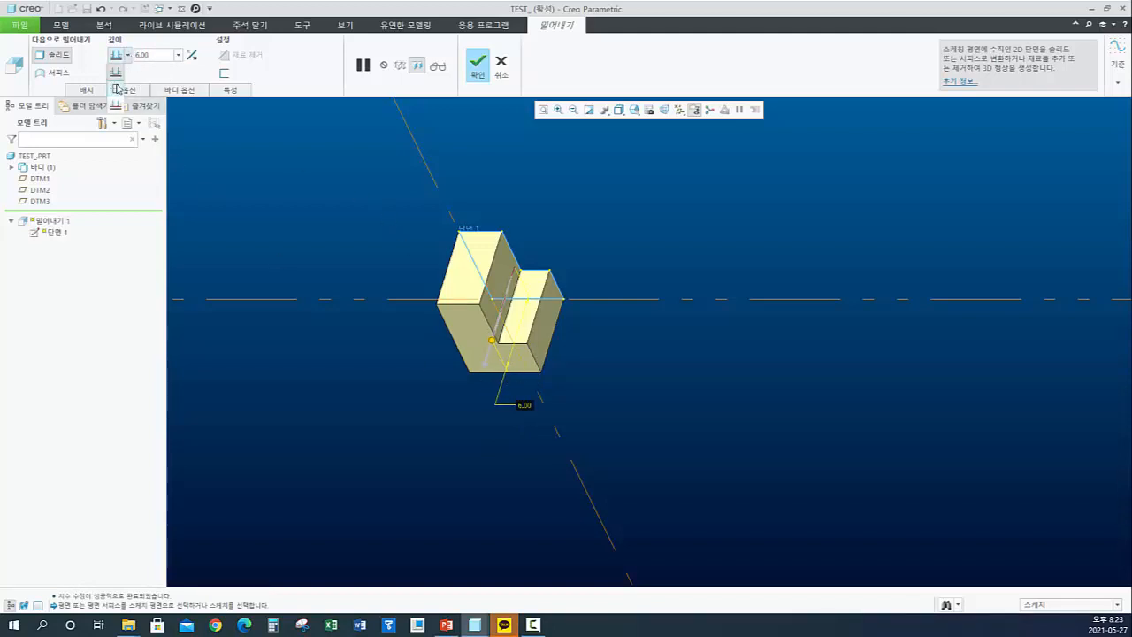
left_click(116, 89)
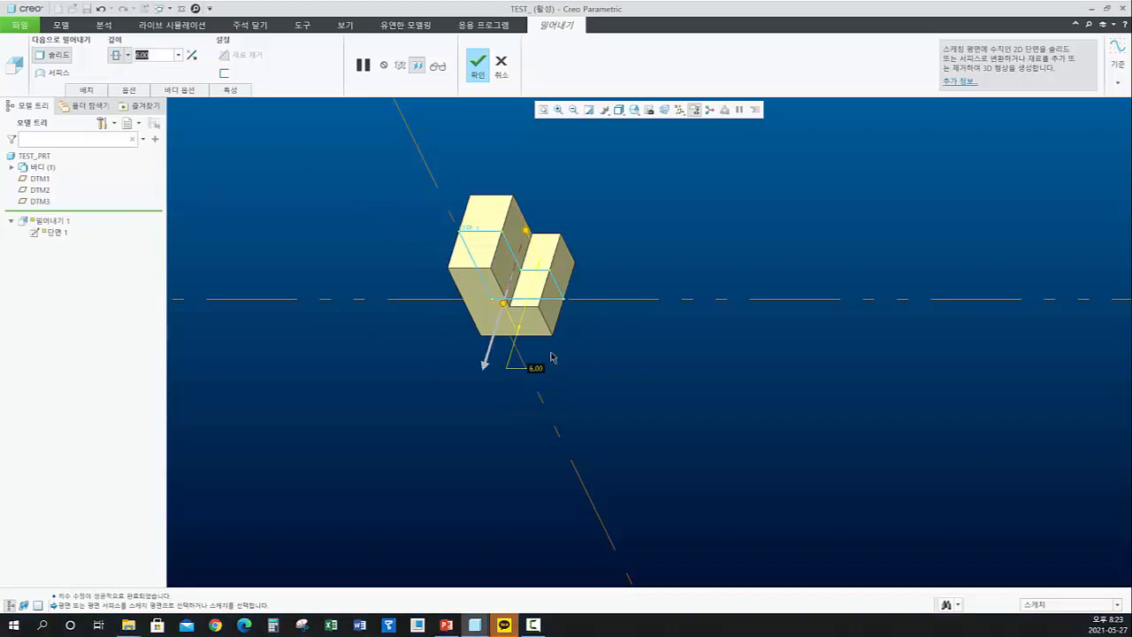
left_click(130, 56)
left_click(116, 73)
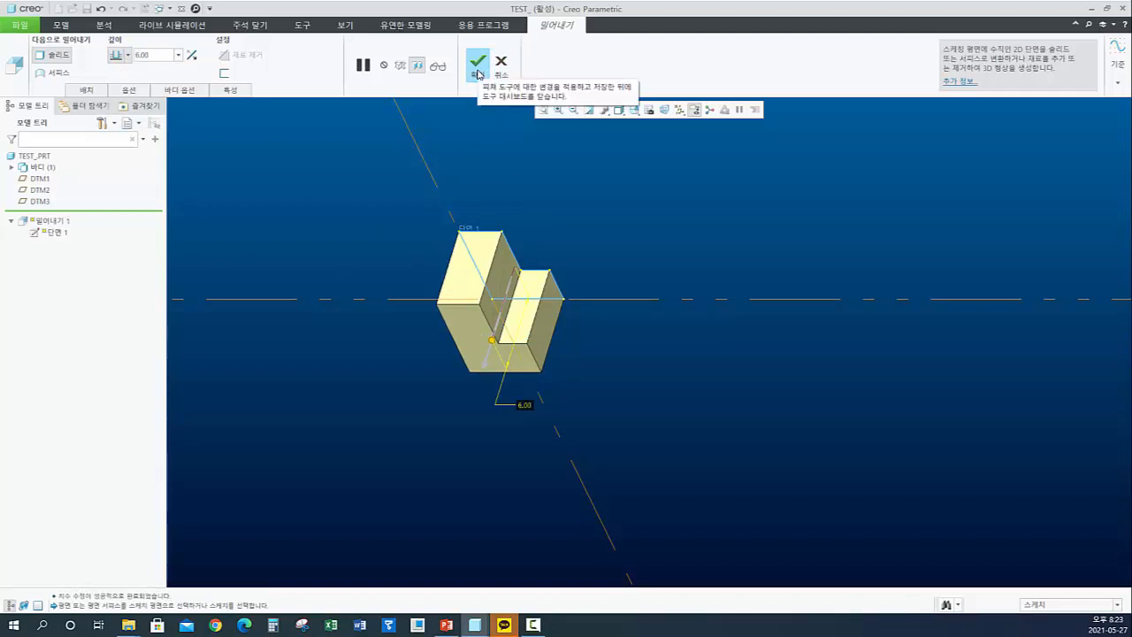
- Complete the L-shaped solid extrude and clear its selection
left_click(478, 62)
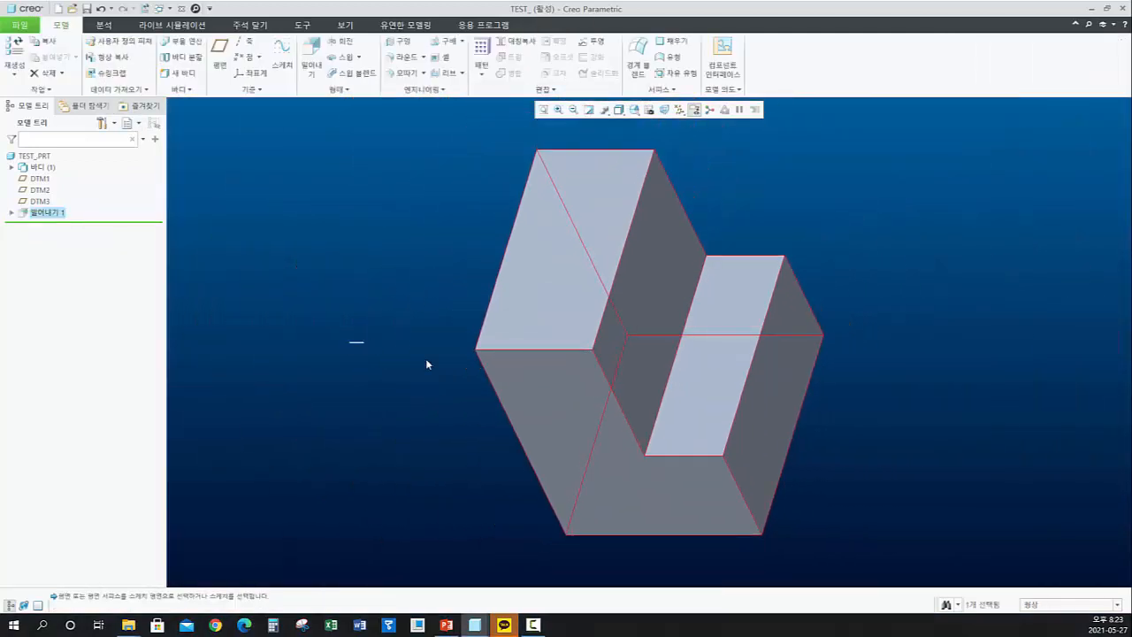
left_click(426, 363)
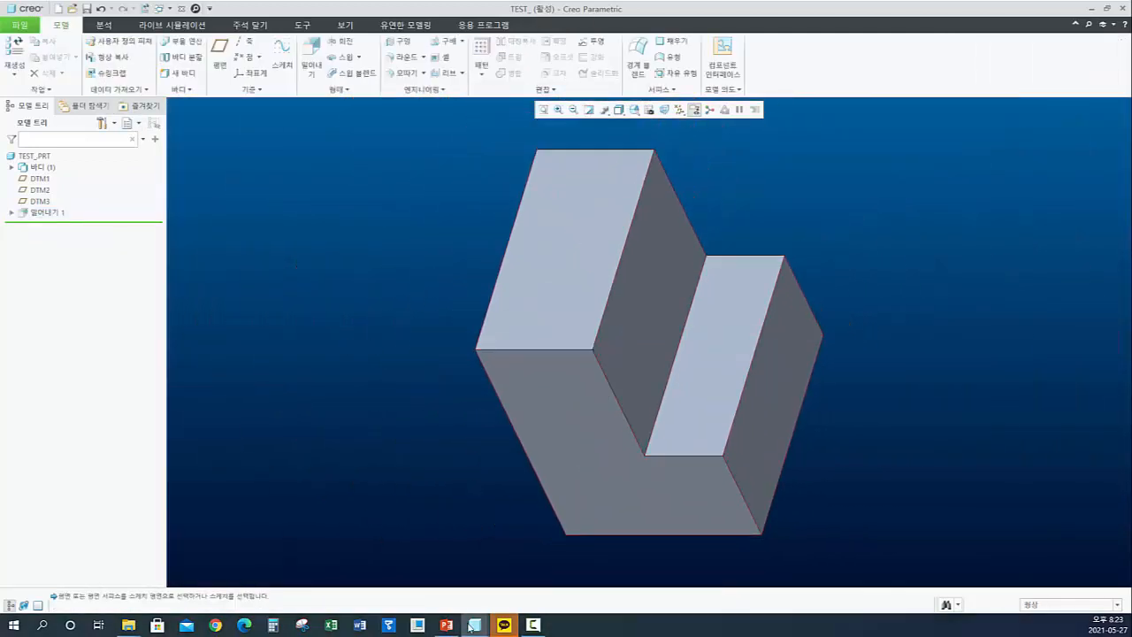
- Switch to PowerPoint and review the slide 19 instructions for the next extrude on the L-shaped solid
left_click(446, 624)
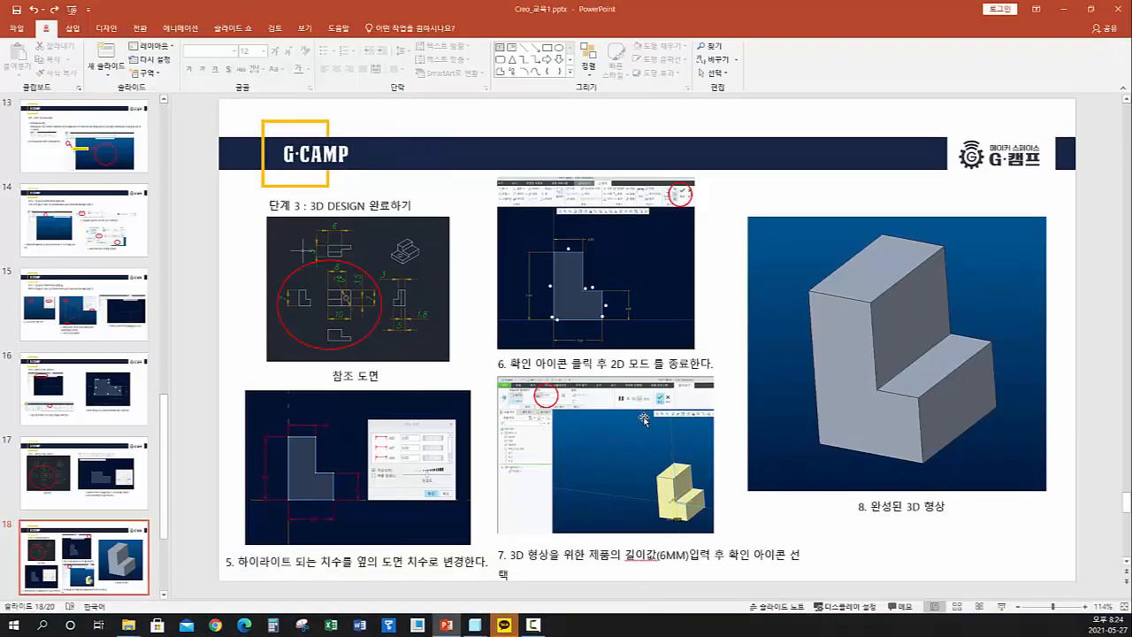
scroll(460, 336, "down", 1)
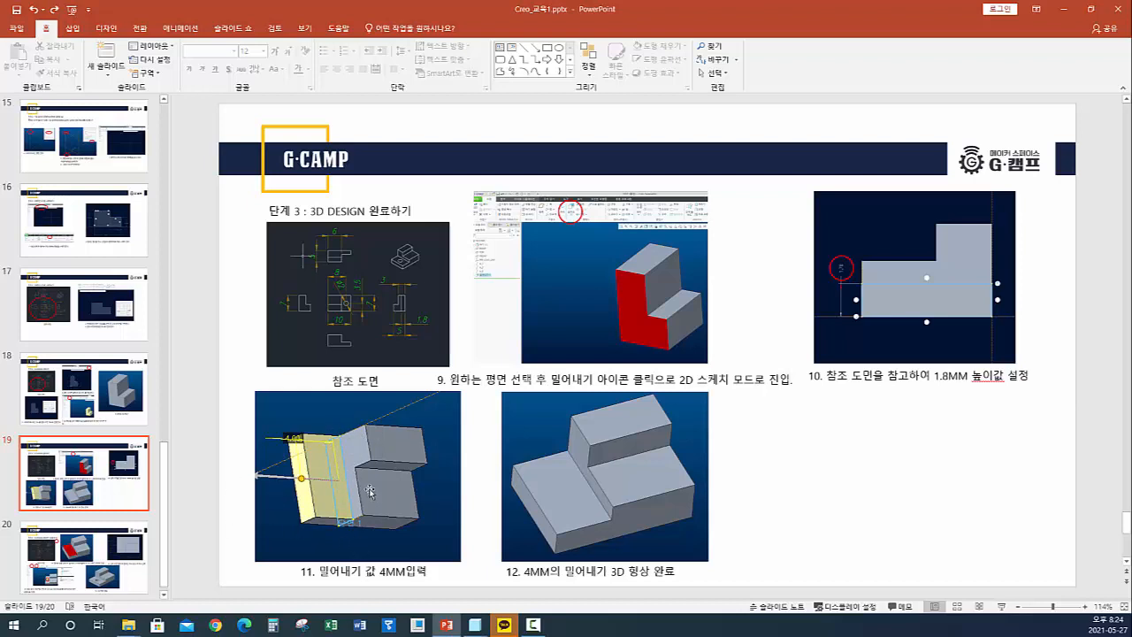
- Return to the TEST_ part in Creo and examine the L-shaped solid from different angles and distances
mouse_move(477, 628)
left_click(663, 575)
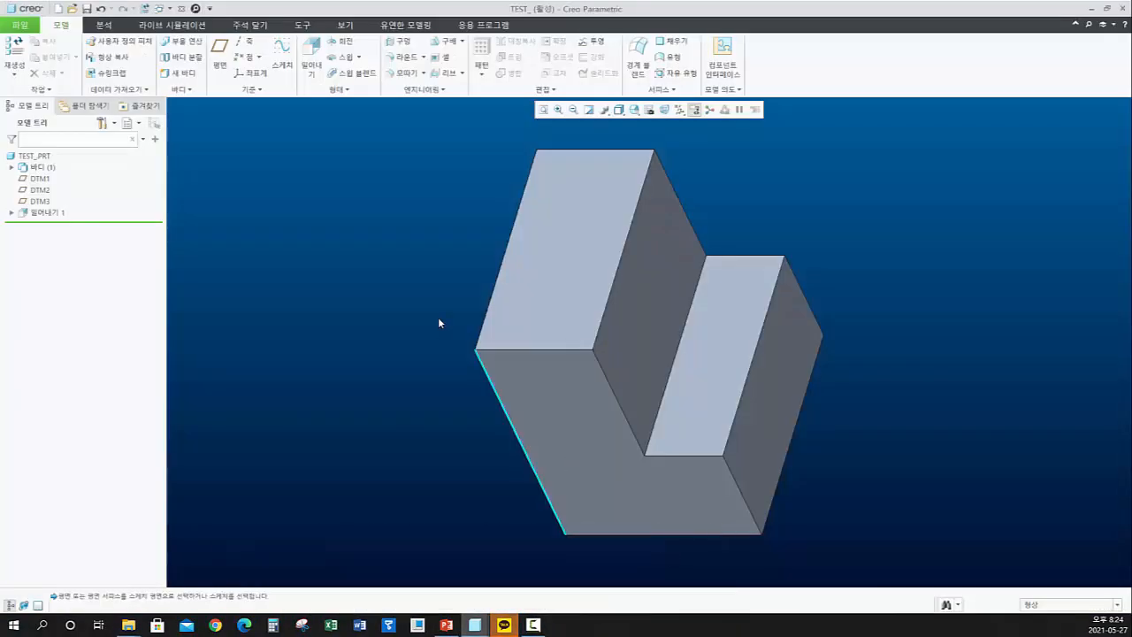
scroll(469, 331, "up", 6)
scroll(545, 403, "up", 6)
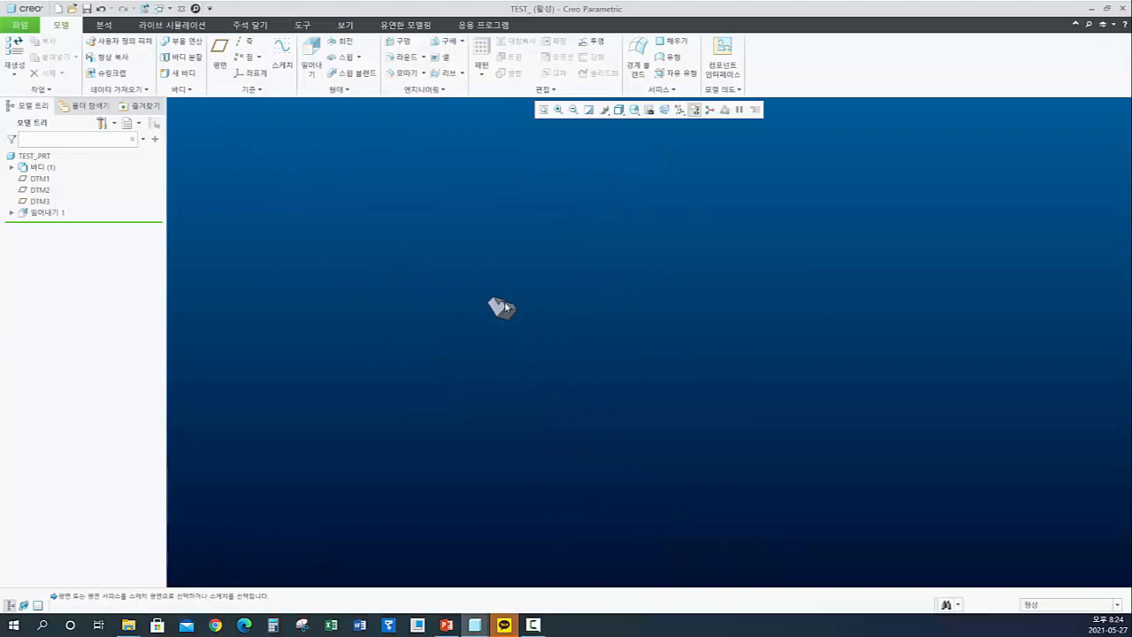
scroll(511, 307, "down", 4)
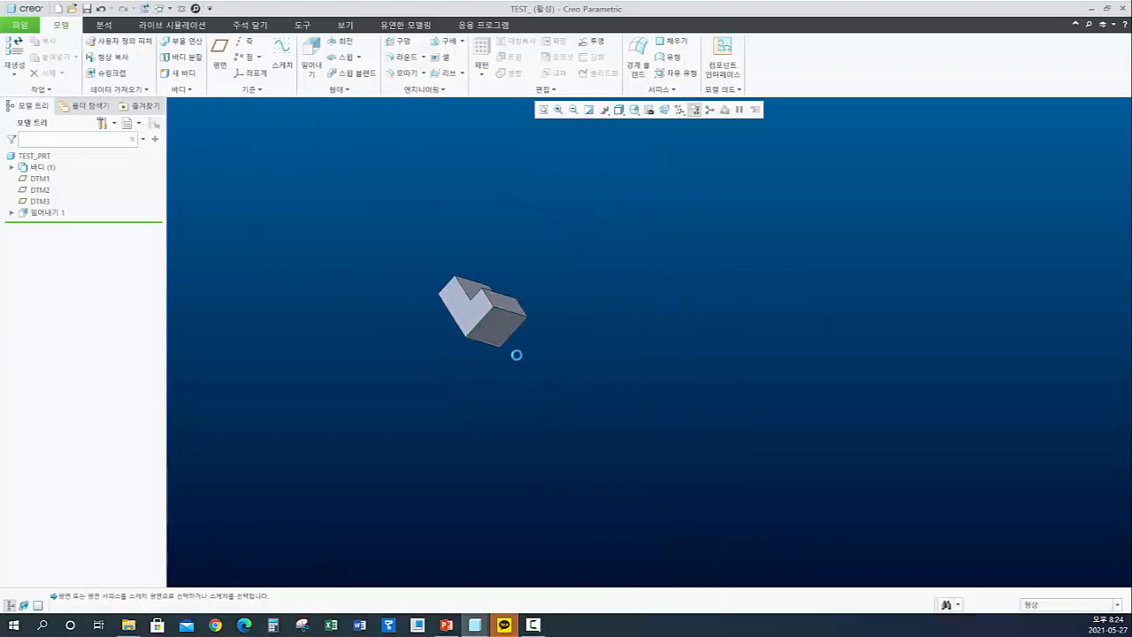
scroll(544, 356, "down", 5)
middle_click_drag(567, 349, 765, 490)
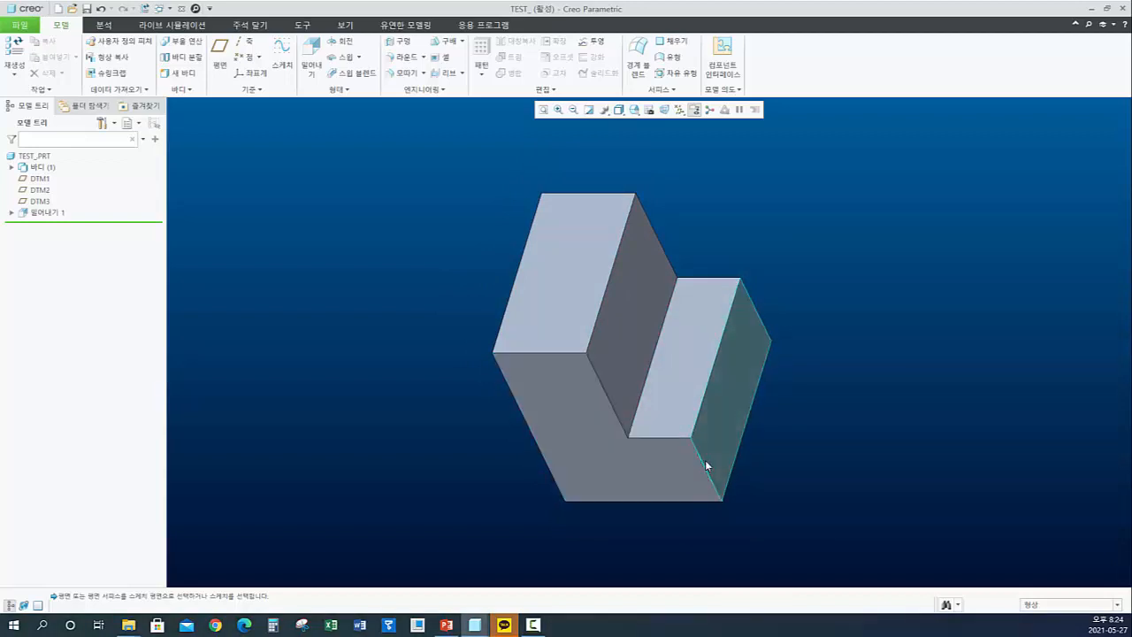
middle_click_drag(617, 453, 457, 375)
middle_click_drag(579, 378, 565, 405)
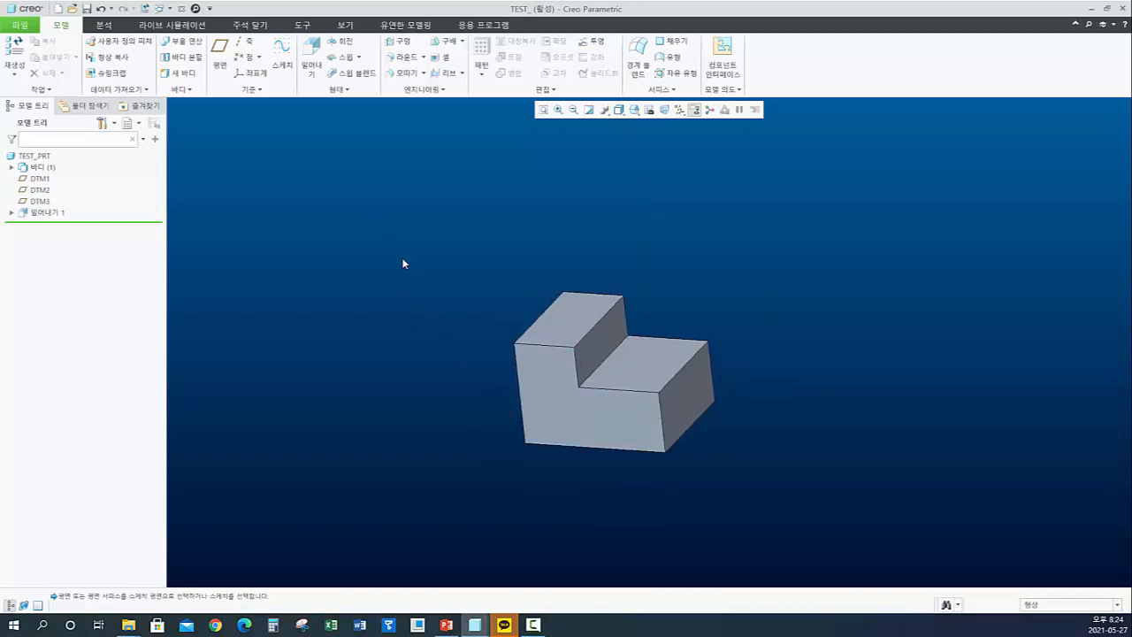
- Start a second solid extrude with a sketch on the L-shaped end face and align the view to the sketch plane
left_click(313, 55)
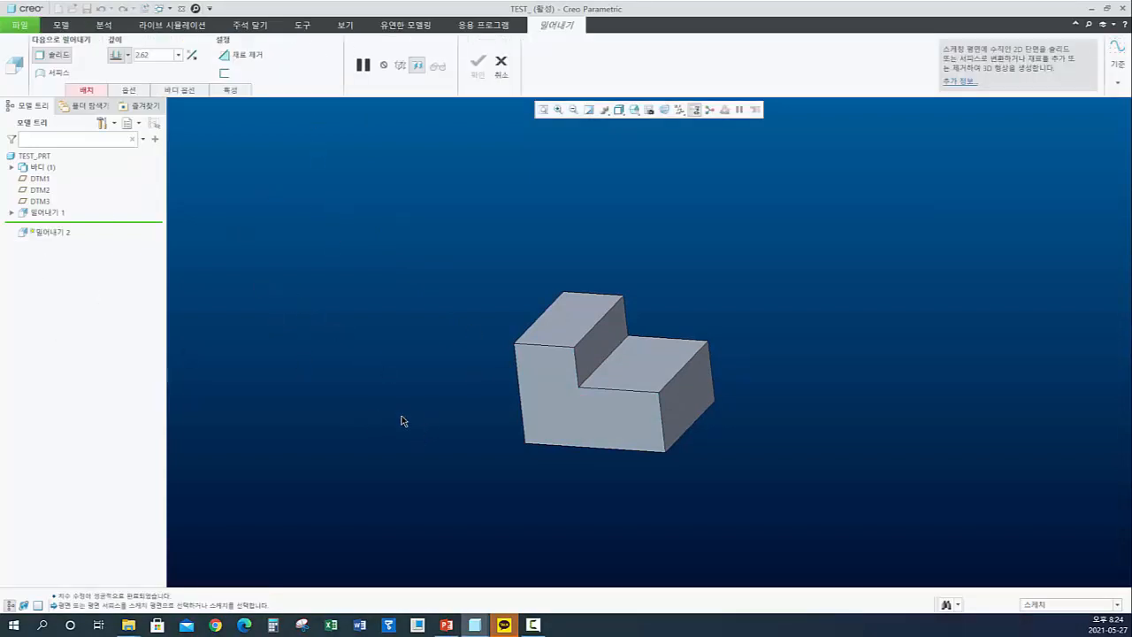
left_click(576, 416)
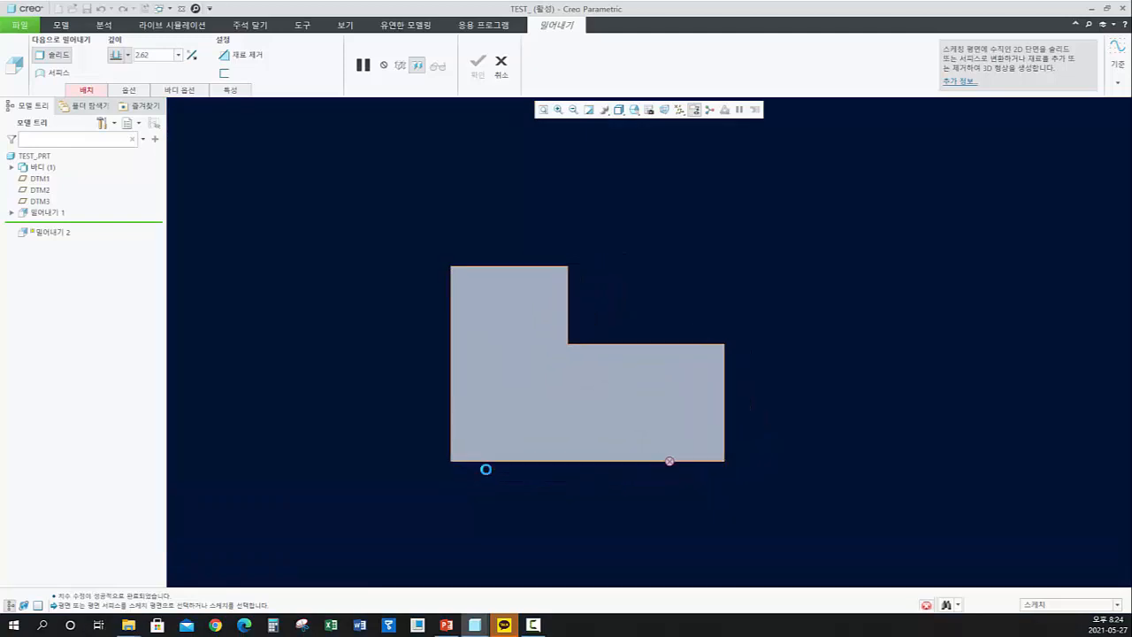
middle_click_drag(528, 404, 487, 415)
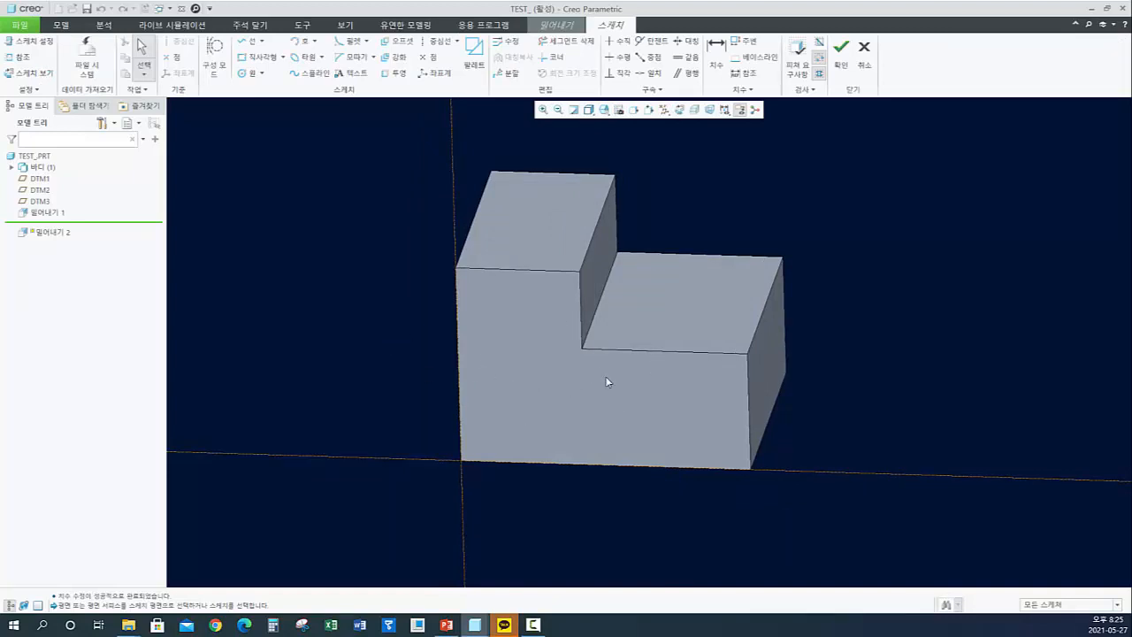
mouse_move(579, 330)
middle_mouse_down()
mouse_move(483, 331)
mouse_move(530, 404)
mouse_move(386, 374)
middle_mouse_up()
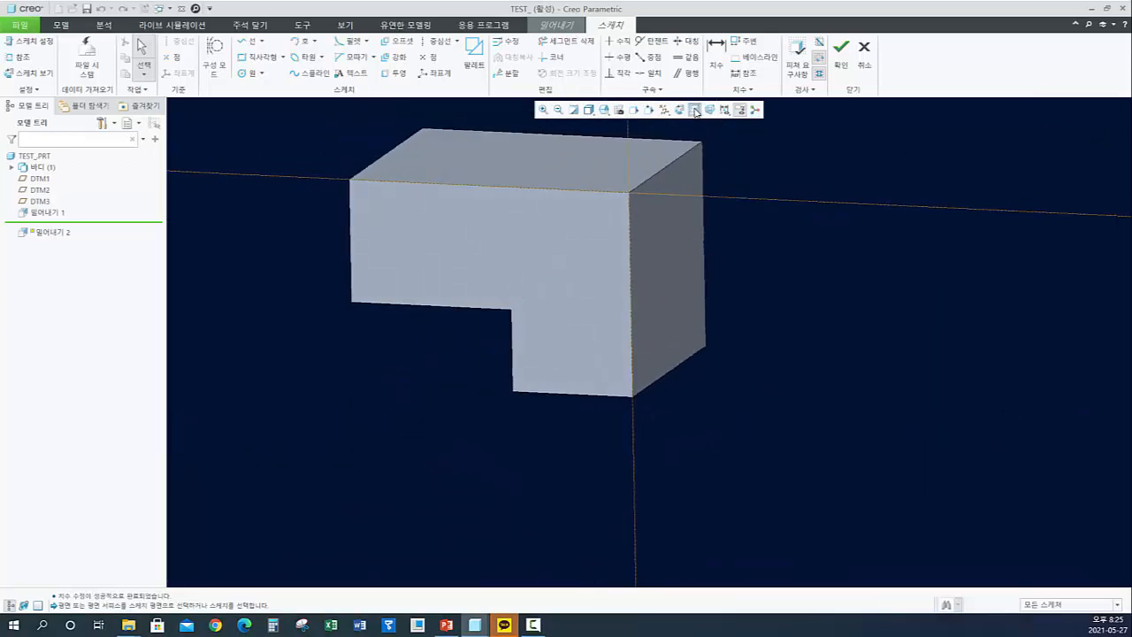
left_click(679, 111)
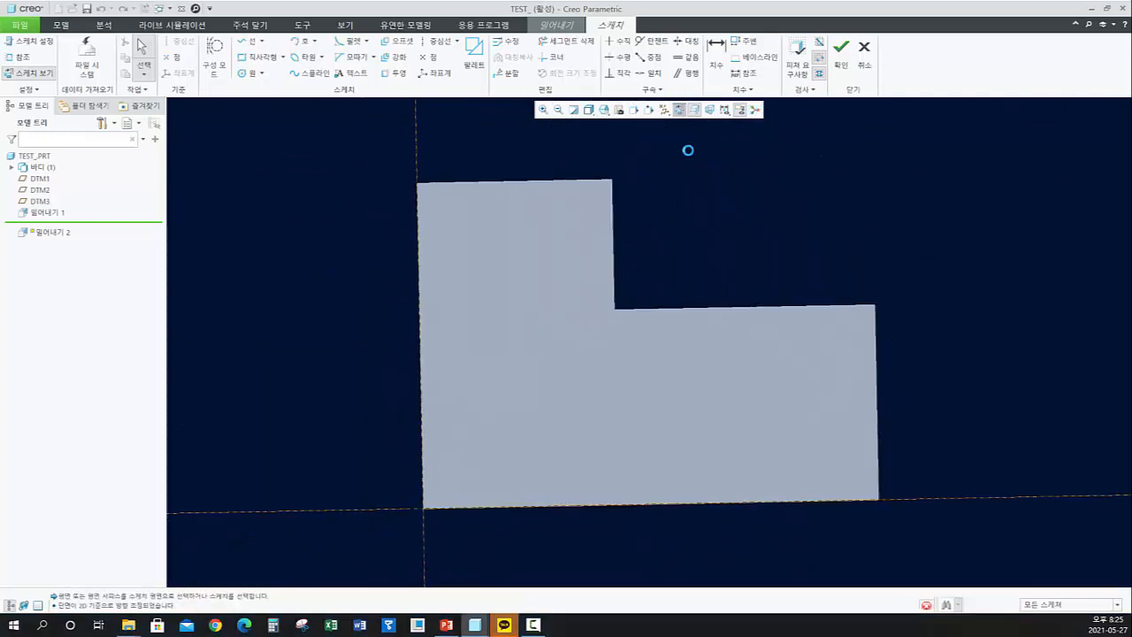
- Redefine the sketch orientation with the L-shaped solid's uppermost face as reference facing up, and reopen the sketch
left_click(31, 41)
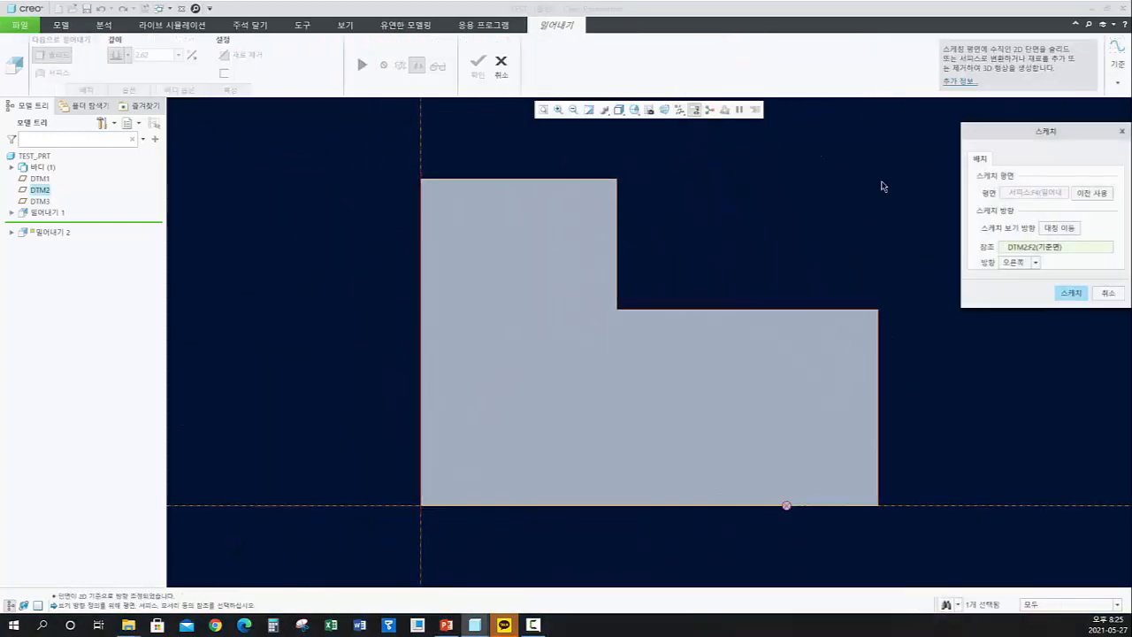
left_click(1017, 193)
scroll(660, 415, "up", 2)
middle_click_drag(660, 405, 619, 443)
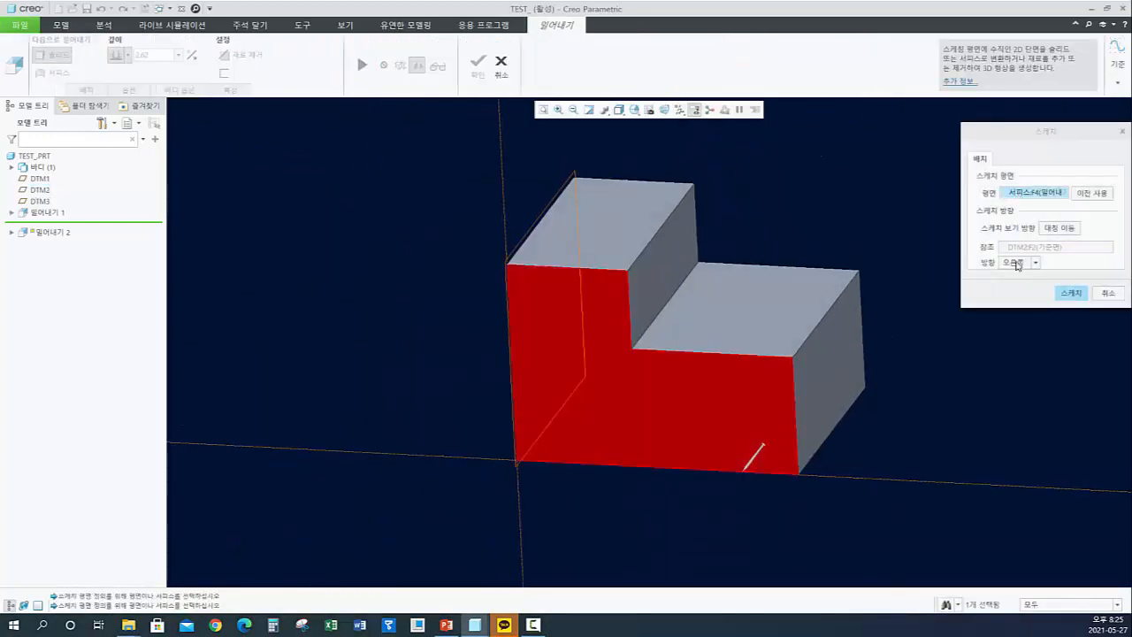
left_click(1023, 251)
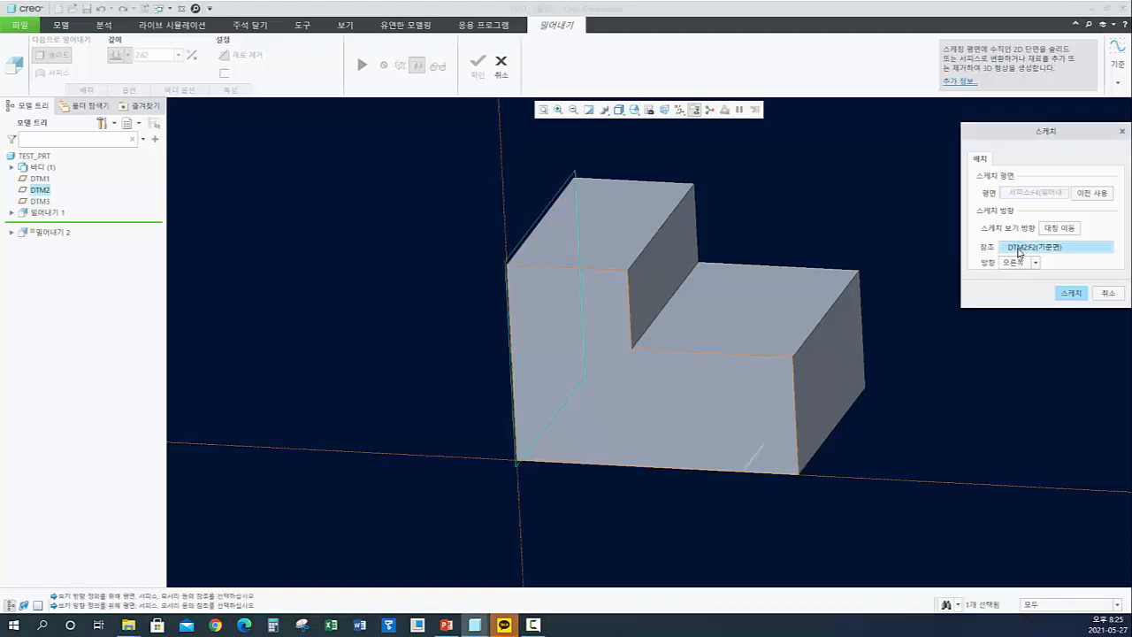
middle_click(592, 240)
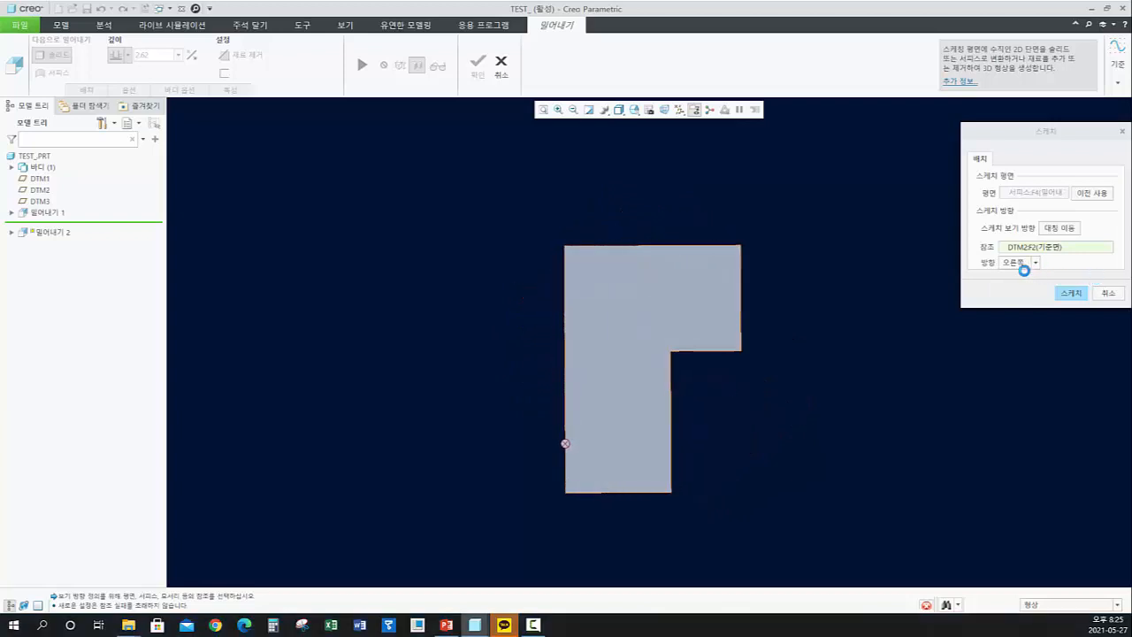
left_click(1035, 263)
left_click(1009, 274)
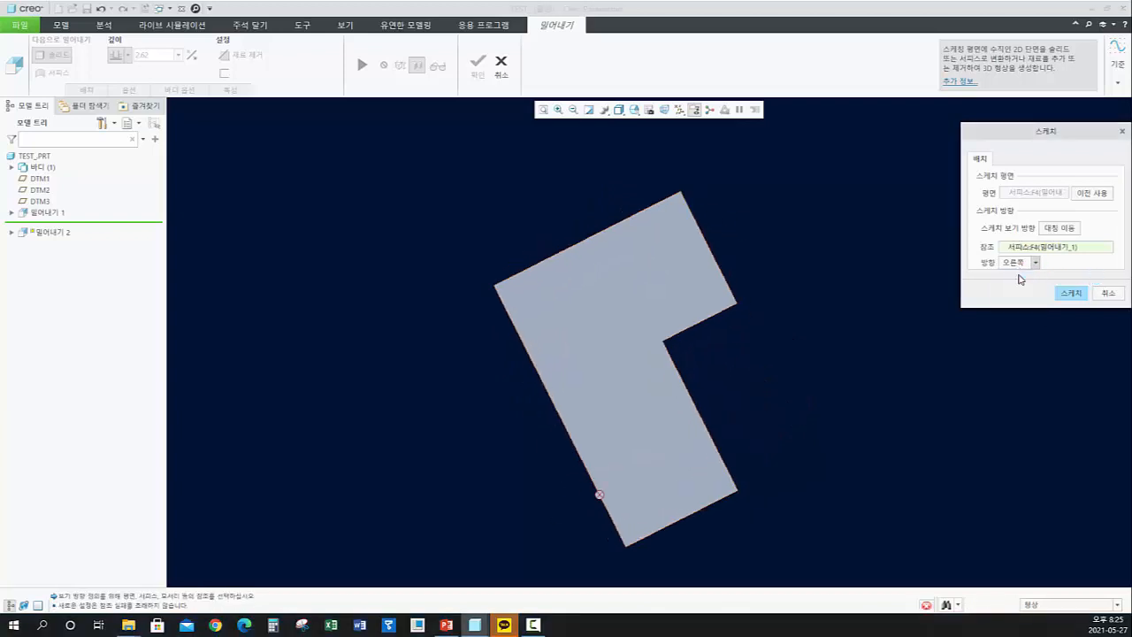
left_click(1070, 292)
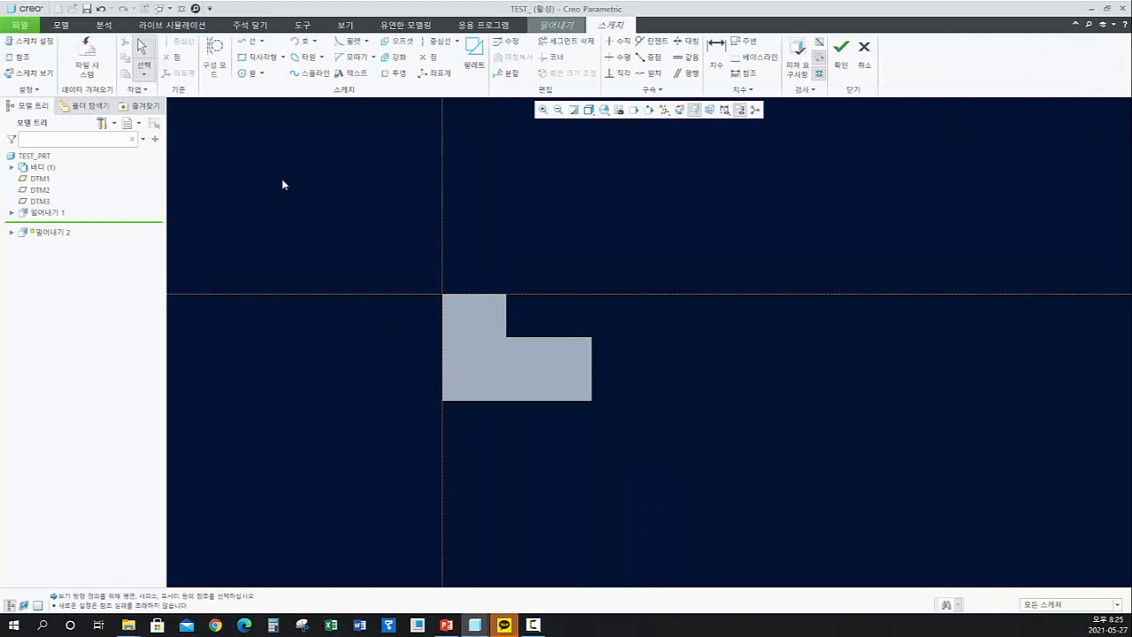
left_click(259, 56)
left_click(442, 401)
left_click(591, 372)
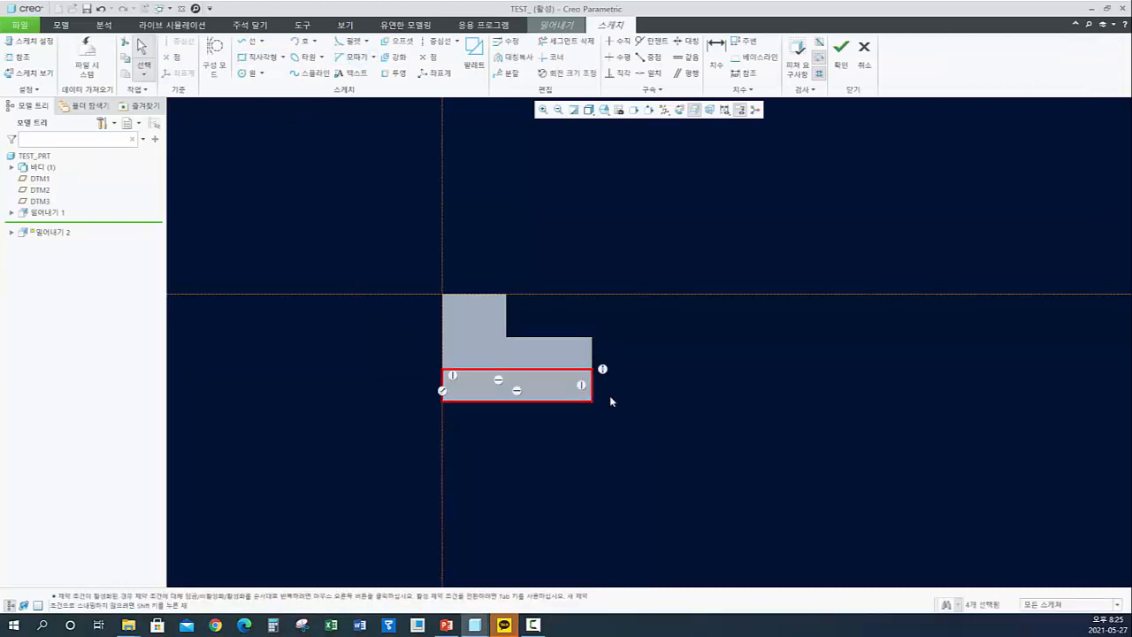
scroll(411, 380, "up", 2)
left_click(450, 405)
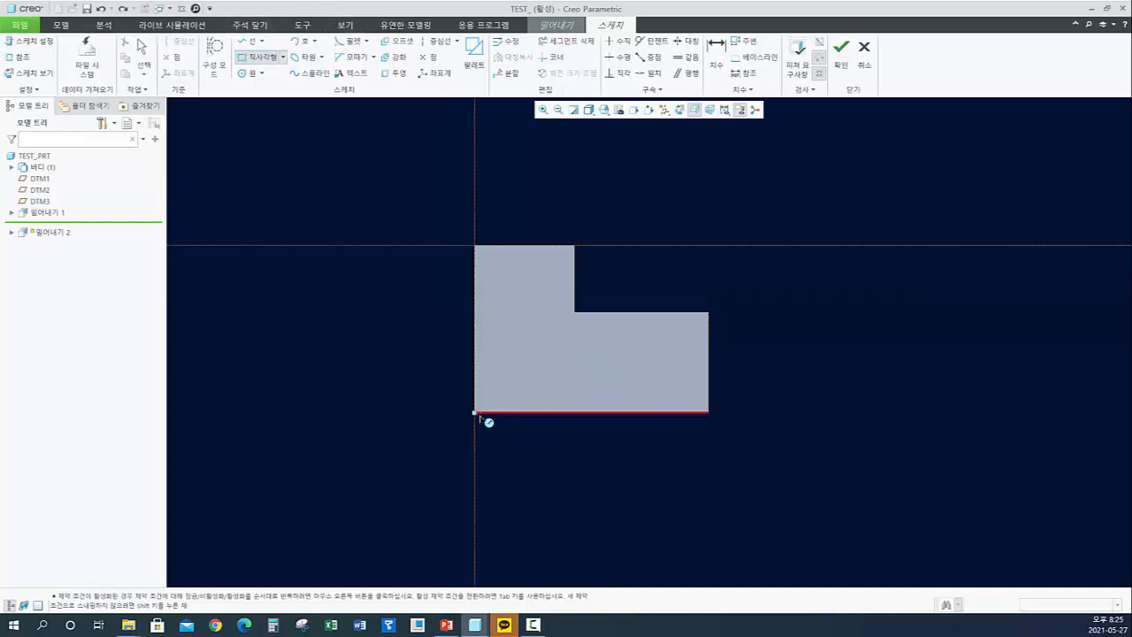
- Sketch a rectangle about 1.04 mm high along the L-shaped face's bottom edge, spanning its full width
left_click(476, 412)
left_click(707, 381)
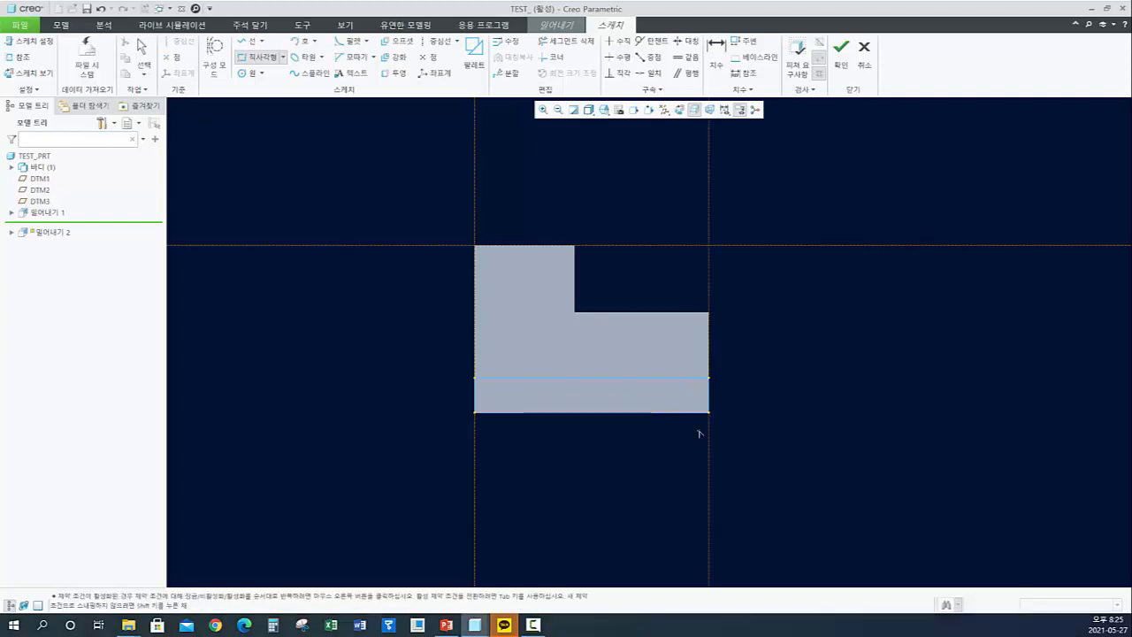
middle_click(697, 432)
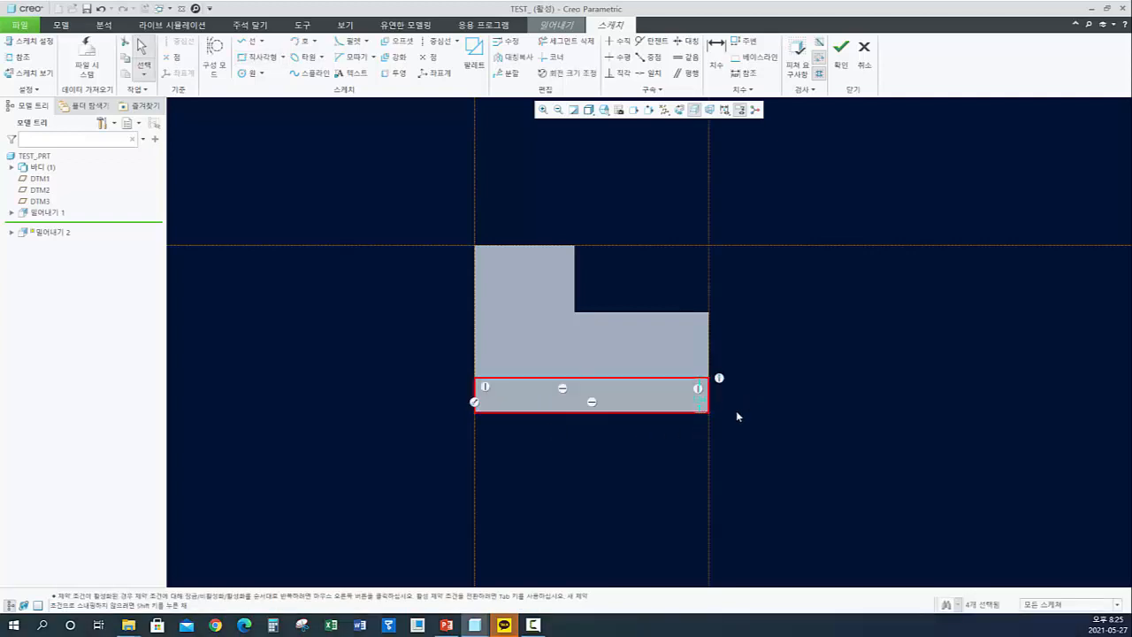
left_click(717, 51)
left_click(709, 403)
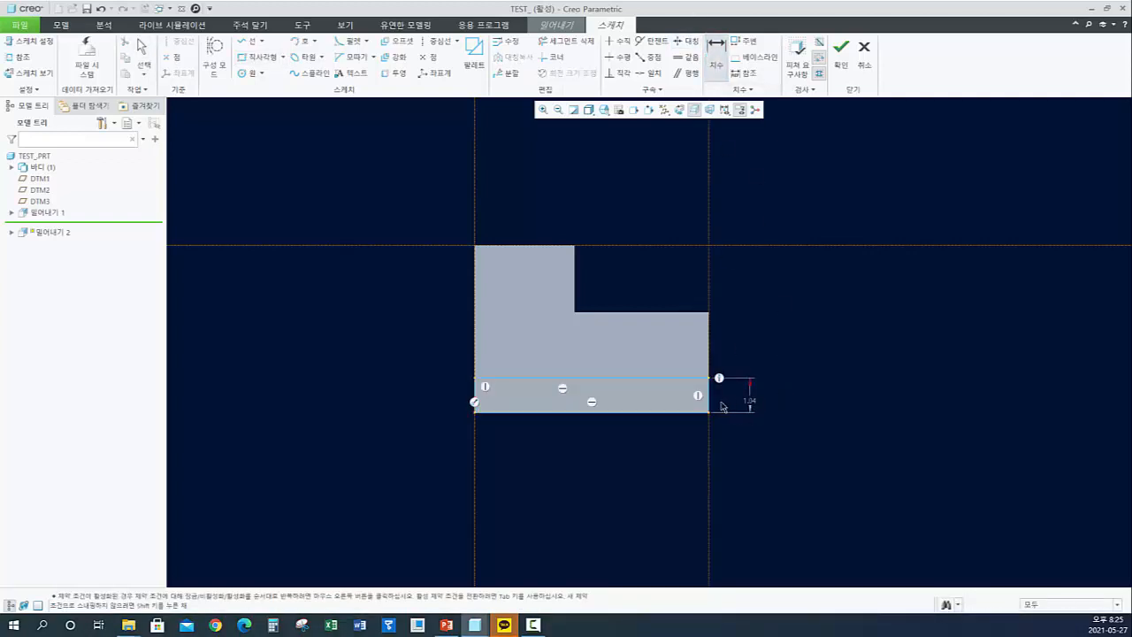
left_click(708, 379)
left_click(709, 413)
middle_click(771, 406)
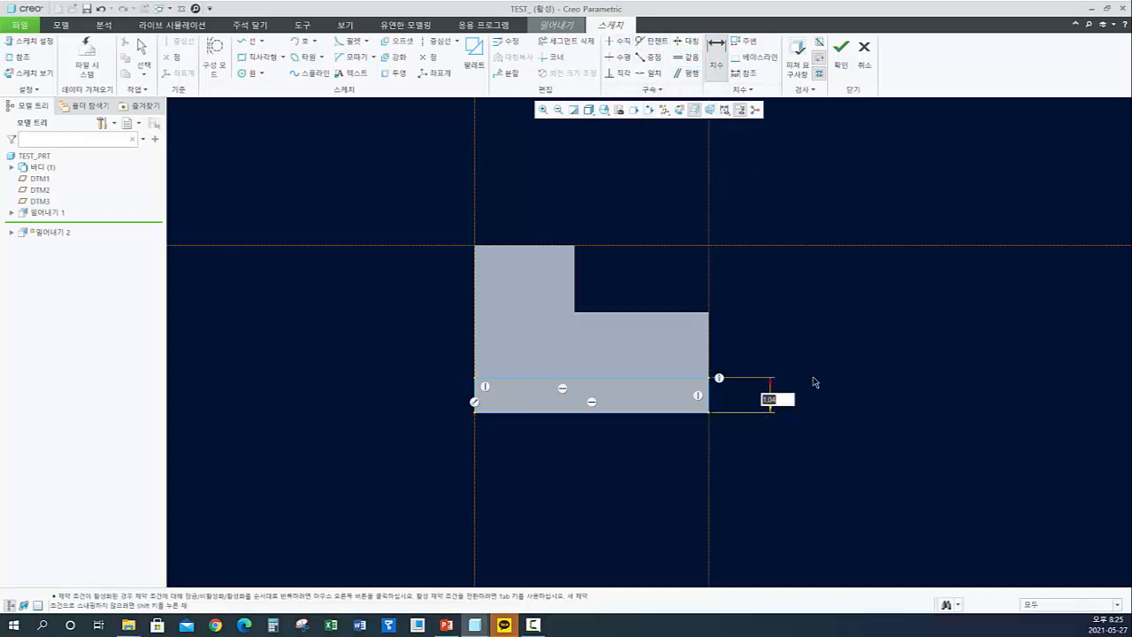
key("BackSpace")
key("Return")
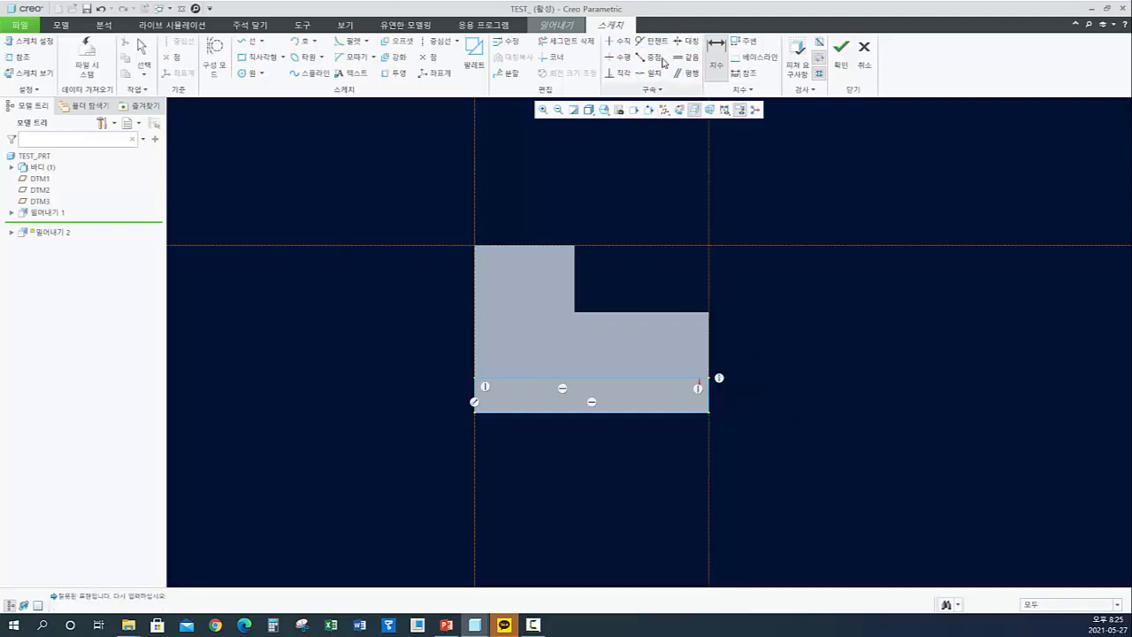
- Dimension the rectangle's height on its right vertical side
left_click(710, 400)
middle_click(756, 398)
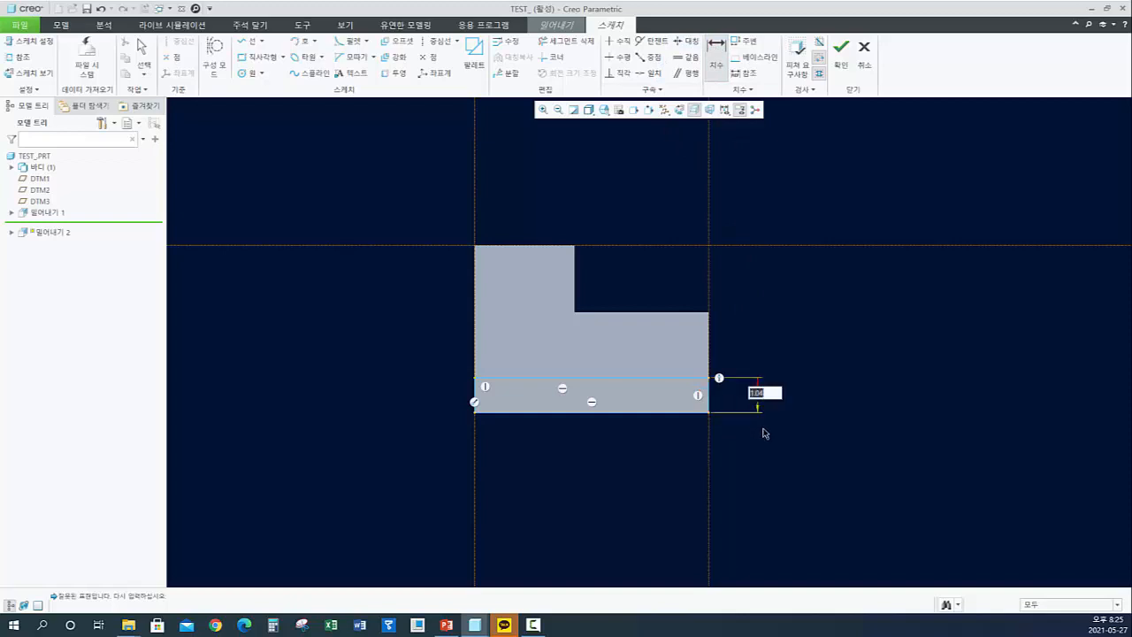
key("Return")
middle_click(756, 442)
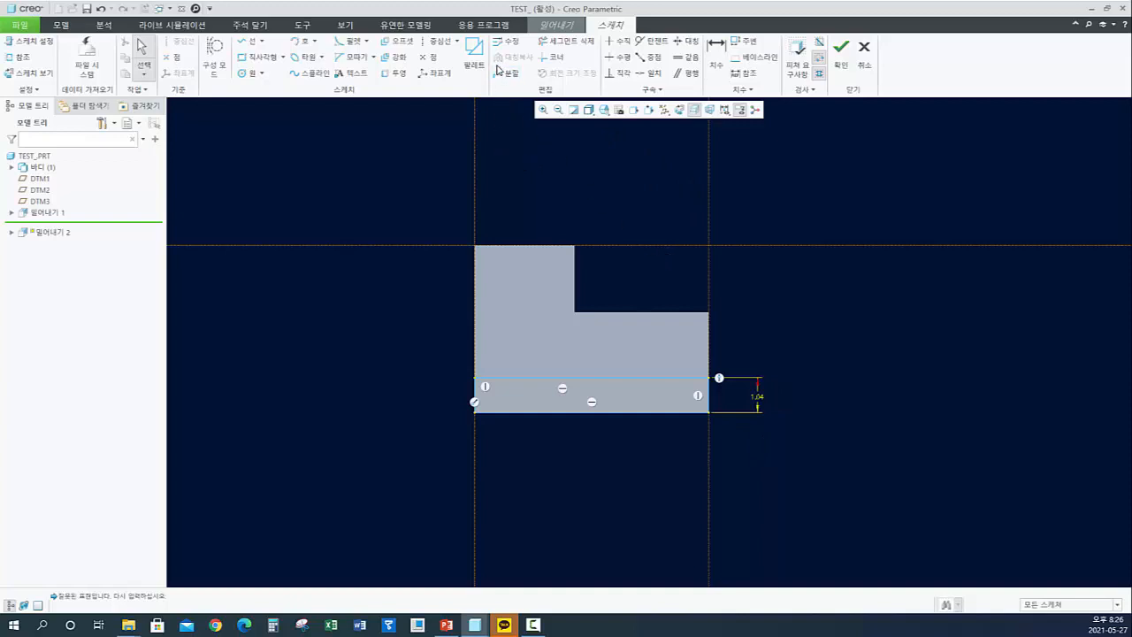
left_click_drag(757, 398, 754, 402)
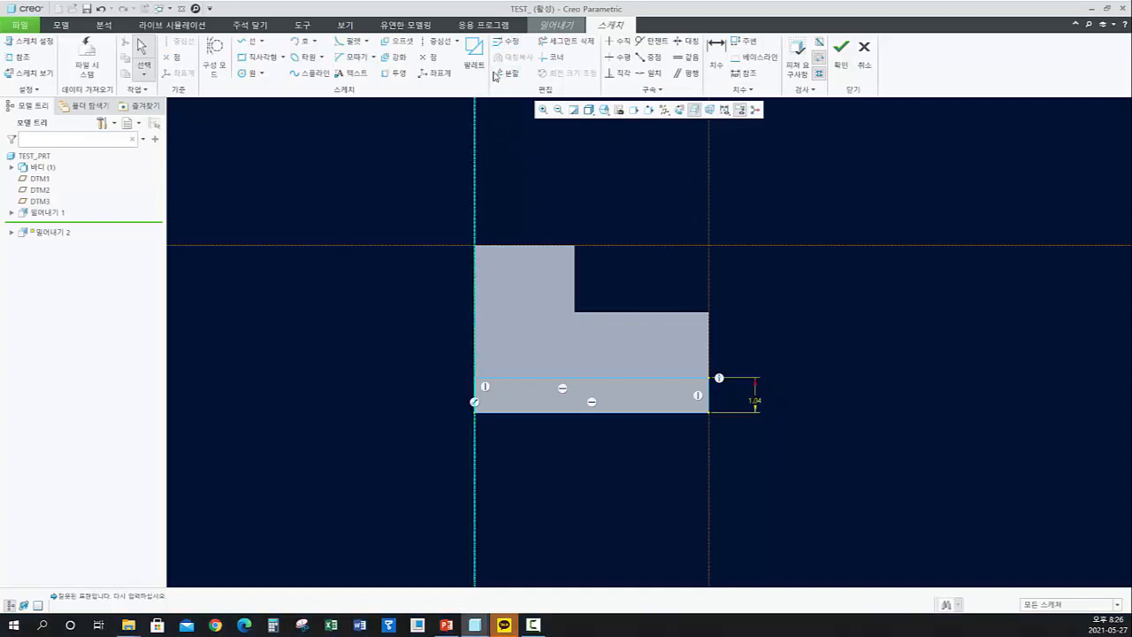
left_click(758, 404)
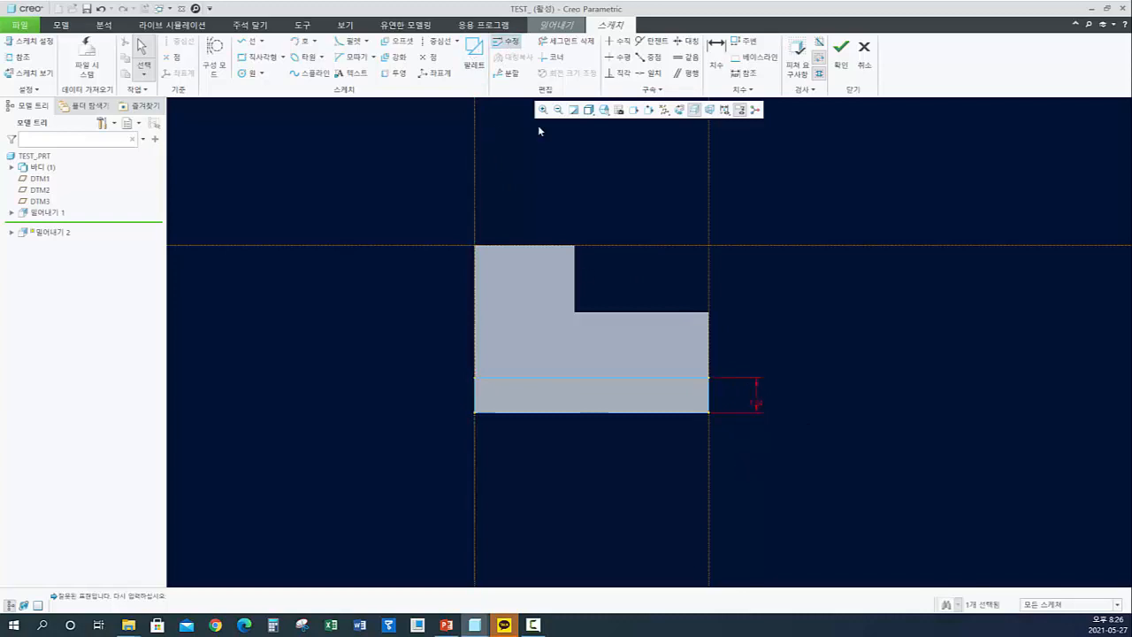
left_click(506, 41)
left_click(1112, 393)
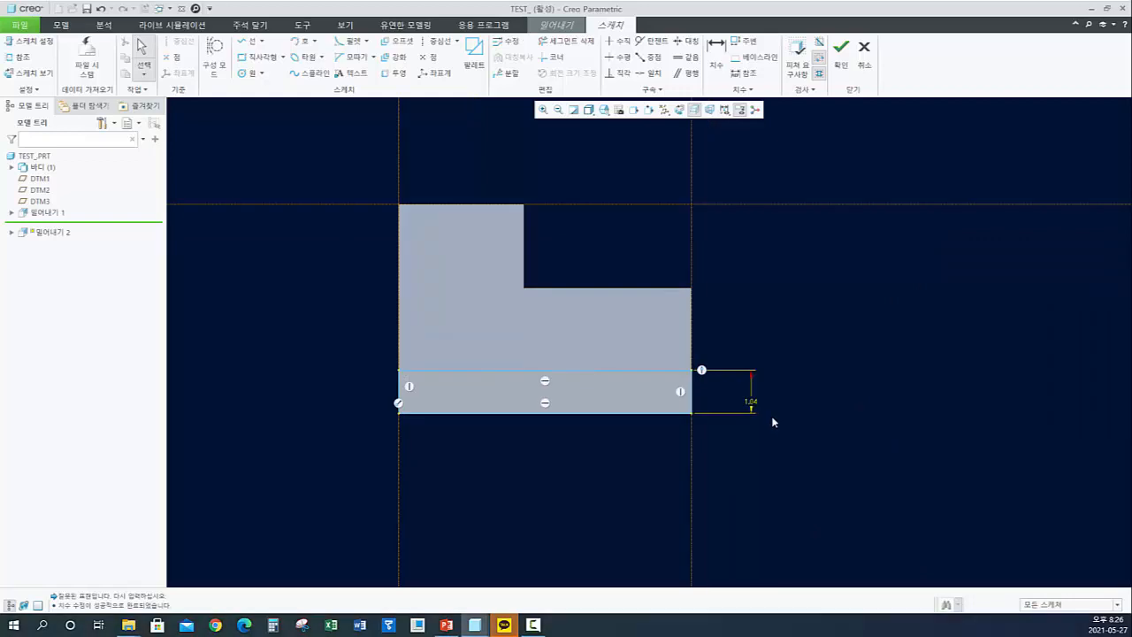
- Move the height dimension's text clear of the rectangle and set the rectangle's height to 1.8 mm
left_click_drag(752, 405, 756, 359)
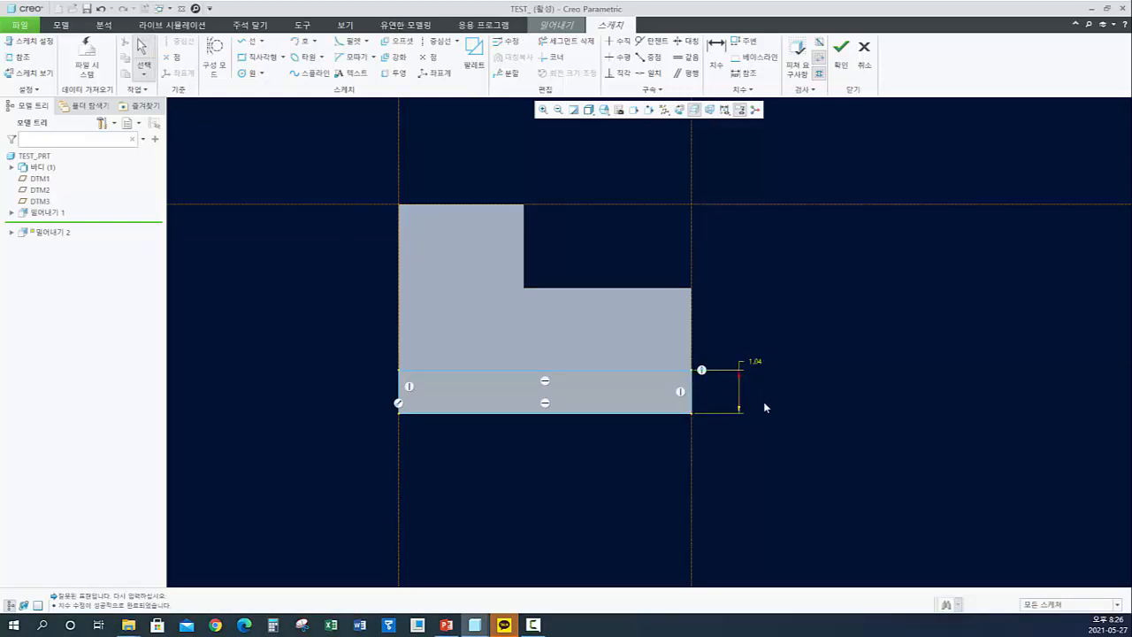
double_click(755, 361)
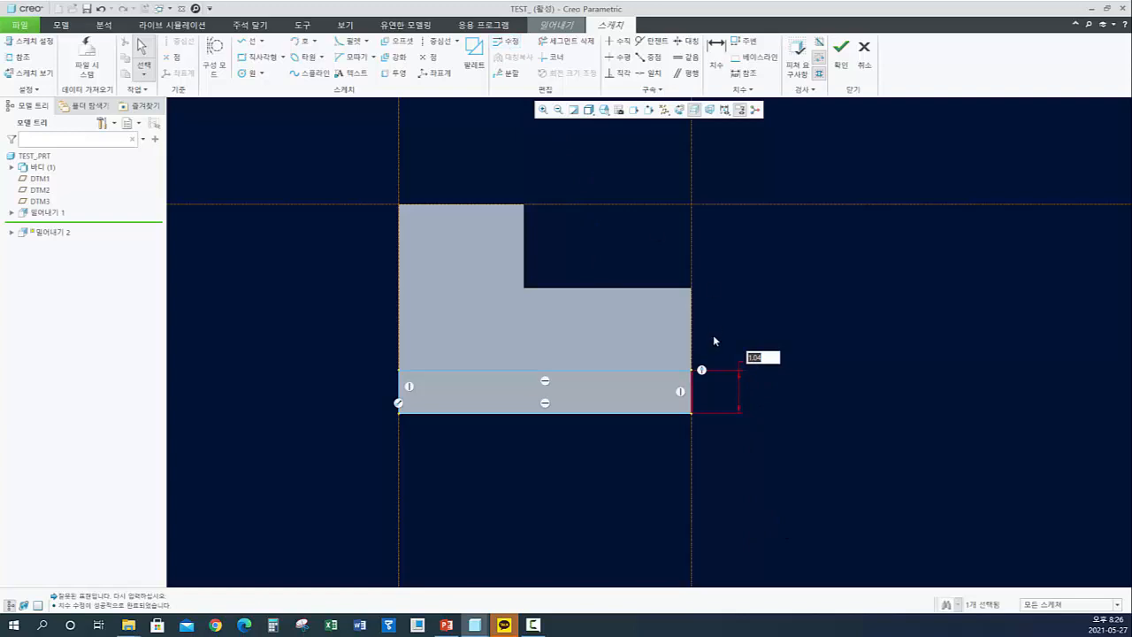
type("1.8")
key("Return")
- Check the extrude depth on slide 19 in PowerPoint and return to the sketch in Creo
mouse_move(715, 366)
middle_mouse_down()
mouse_move(668, 385)
mouse_move(672, 368)
middle_mouse_up()
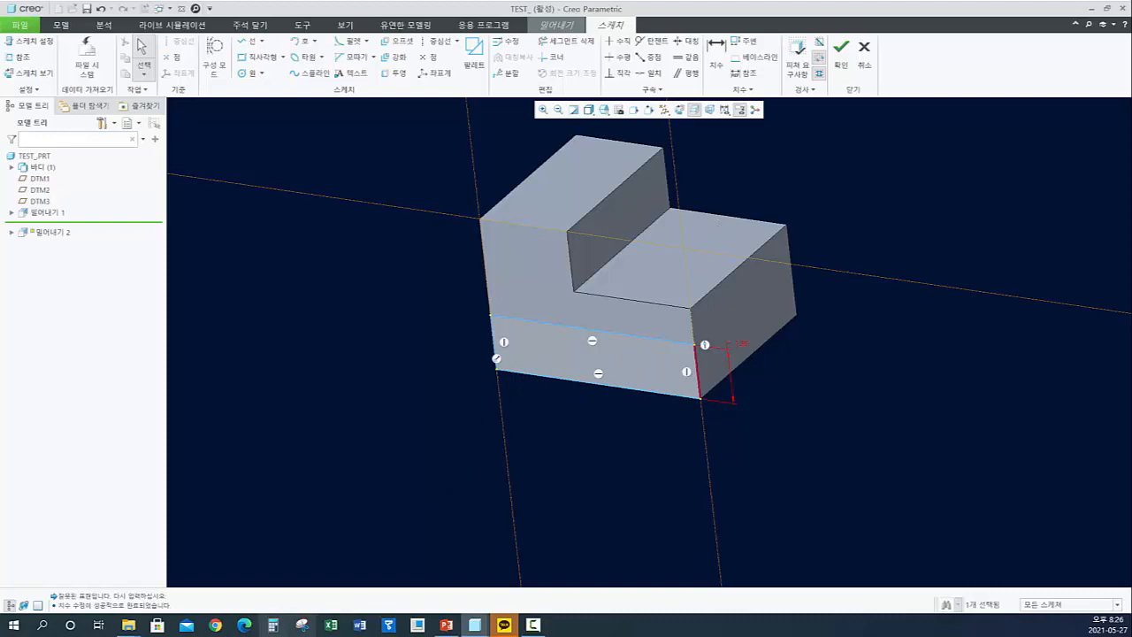
left_click(445, 624)
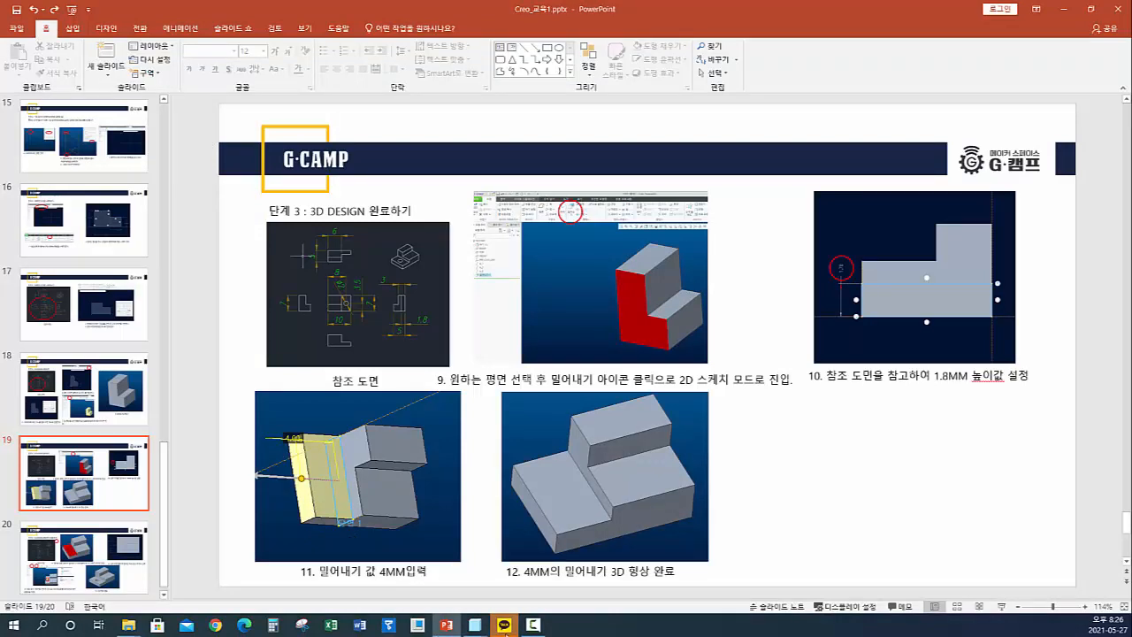
left_click(583, 575)
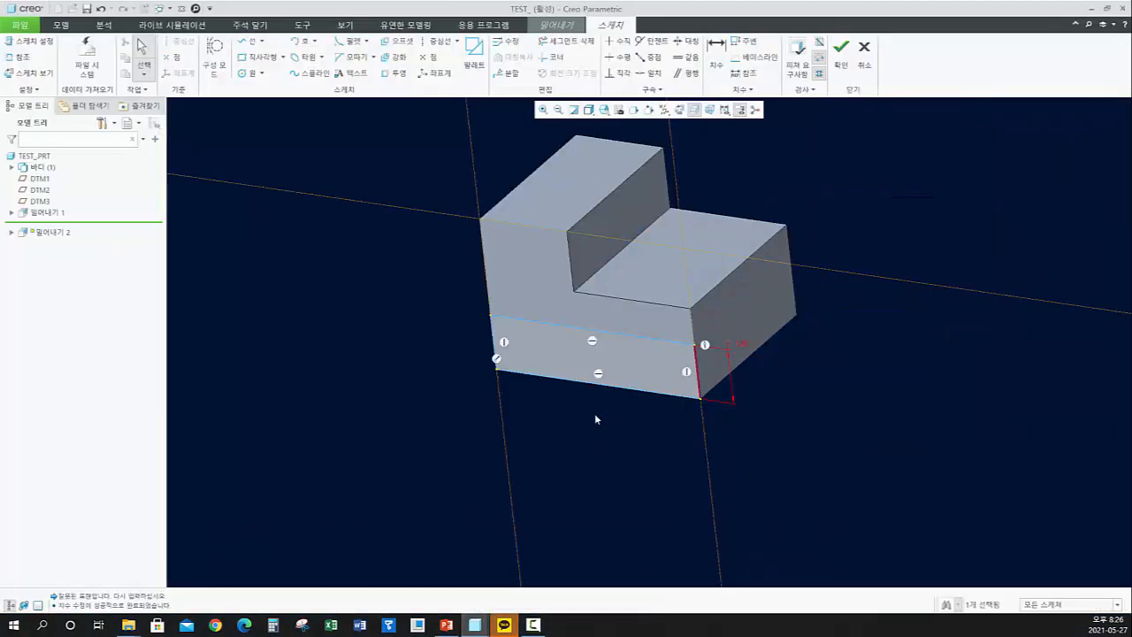
- Finish the rectangle sketch, extrude it 4 mm outward from the L-shaped face, and complete the feature
left_click(840, 53)
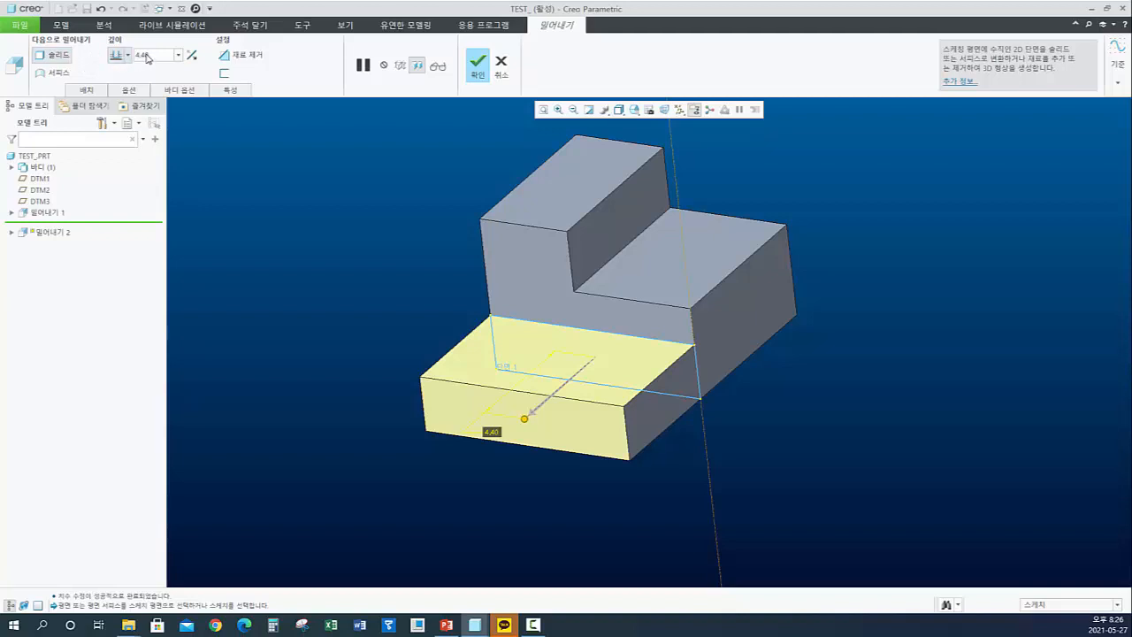
key("Return")
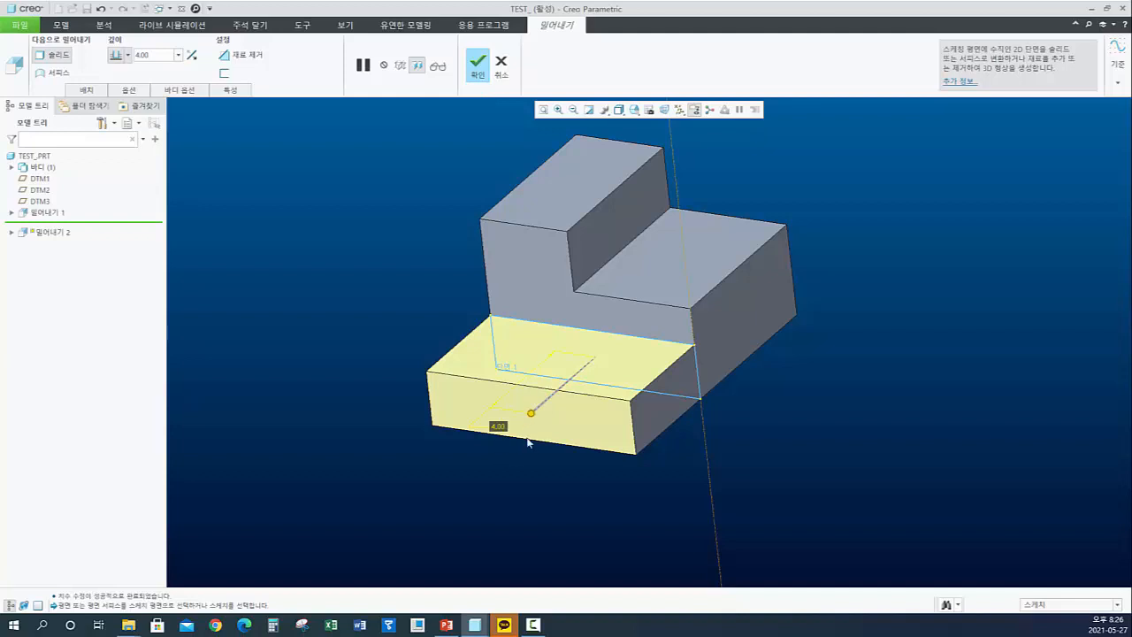
middle_click_drag(495, 438, 474, 268)
left_click(478, 72)
- Examine the stepped solid from different angles and highlight the top face of the new lower block
scroll(474, 348, "up", 2)
mouse_move(483, 412)
middle_mouse_down()
mouse_move(500, 417)
mouse_move(488, 407)
middle_mouse_up()
left_click(422, 355)
middle_click_drag(422, 354, 505, 412)
middle_click_drag(536, 372, 352, 372)
left_click(351, 372)
scroll(469, 407, "down", 3)
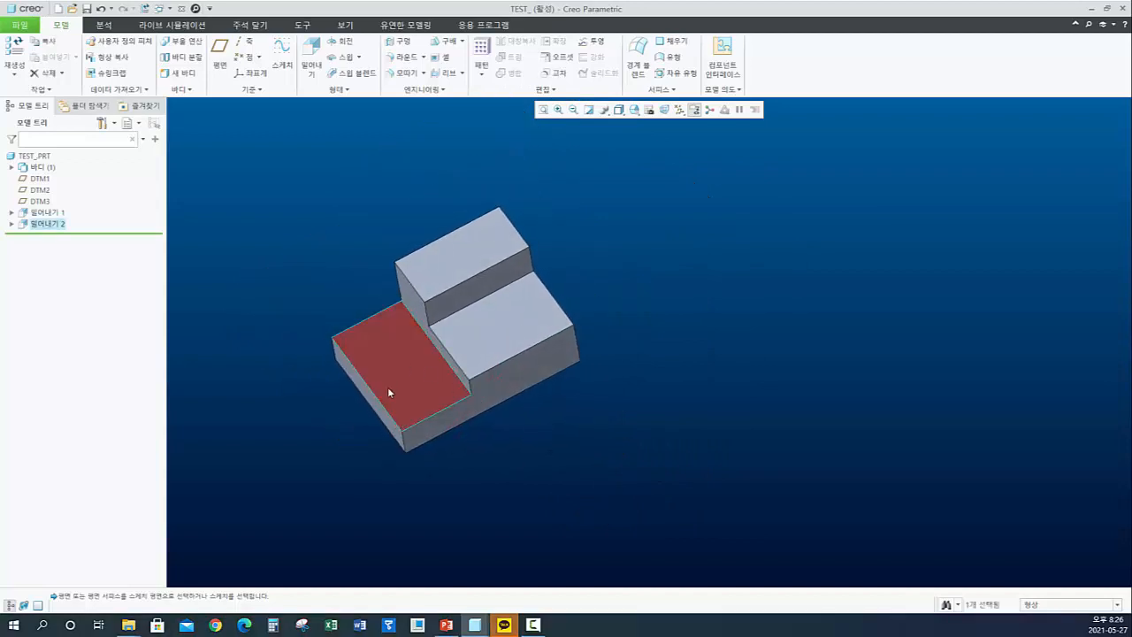
- Switch to PowerPoint, review the material-removal instructions on slide 20, and return to Creo
left_click(448, 625)
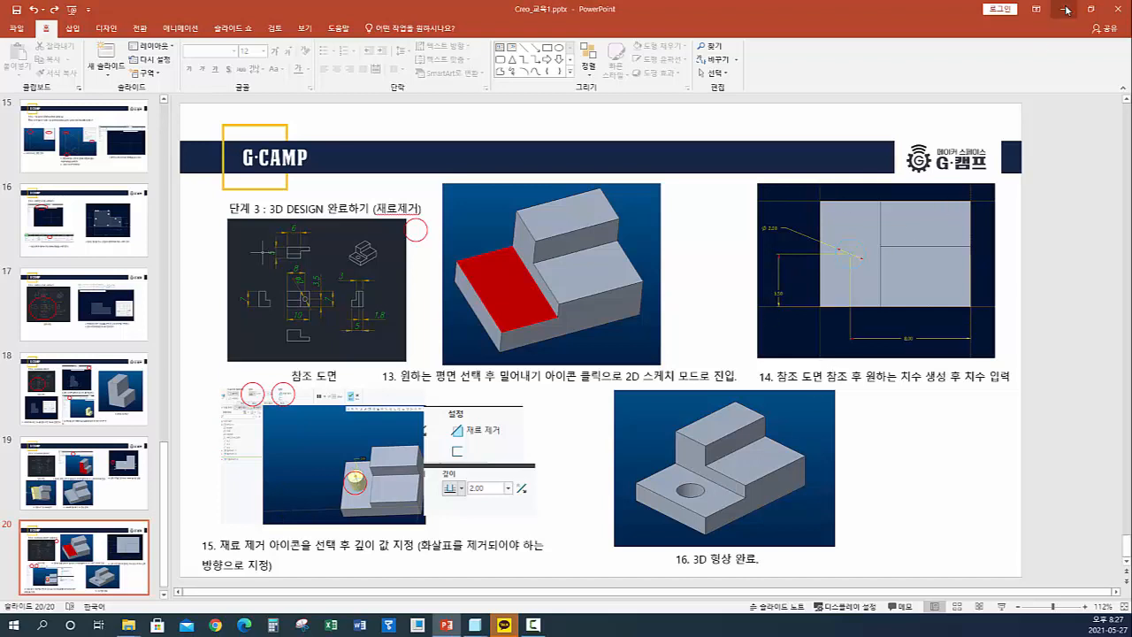
mouse_move(474, 625)
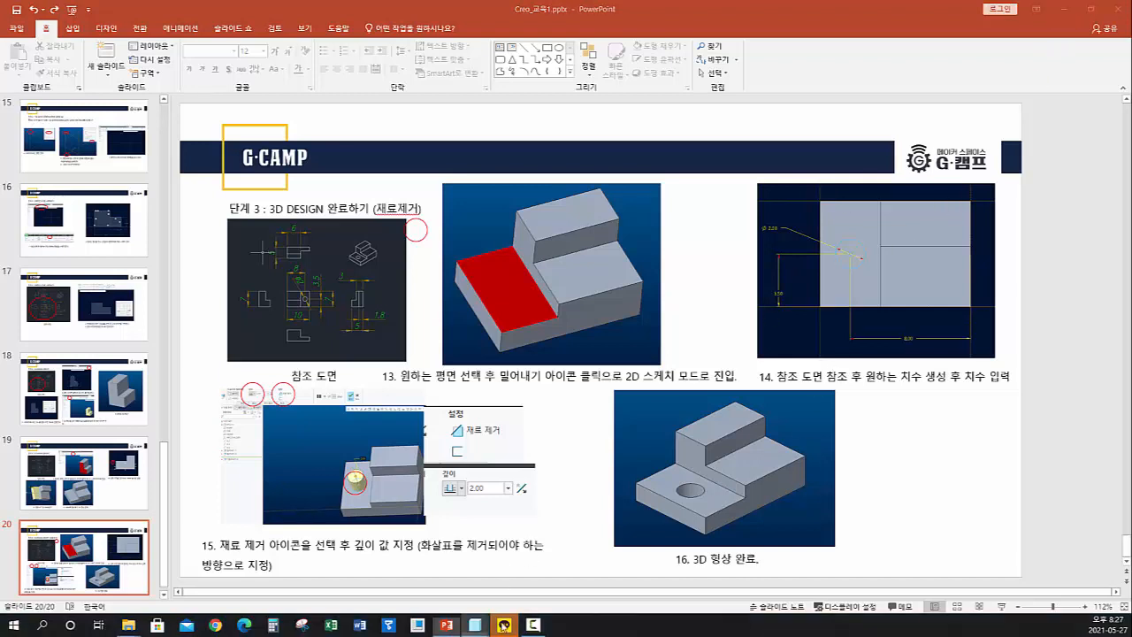
left_click(664, 575)
- Return to the part in Creo and start a new Extrude feature for the hole
left_click(614, 293)
scroll(614, 293, "down", 2)
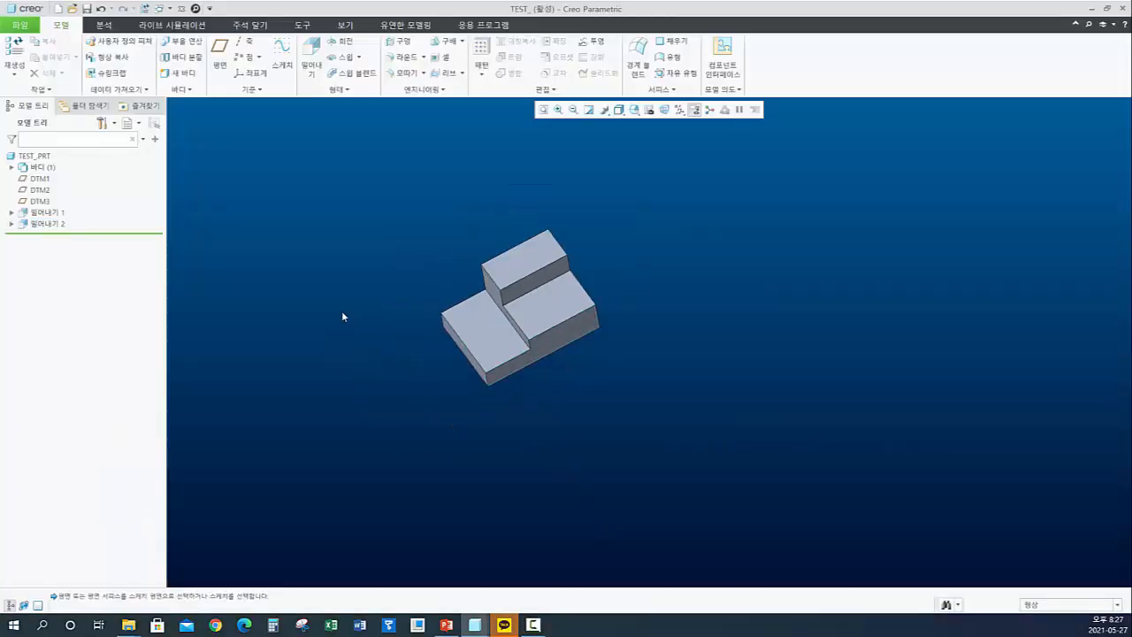
left_click(310, 79)
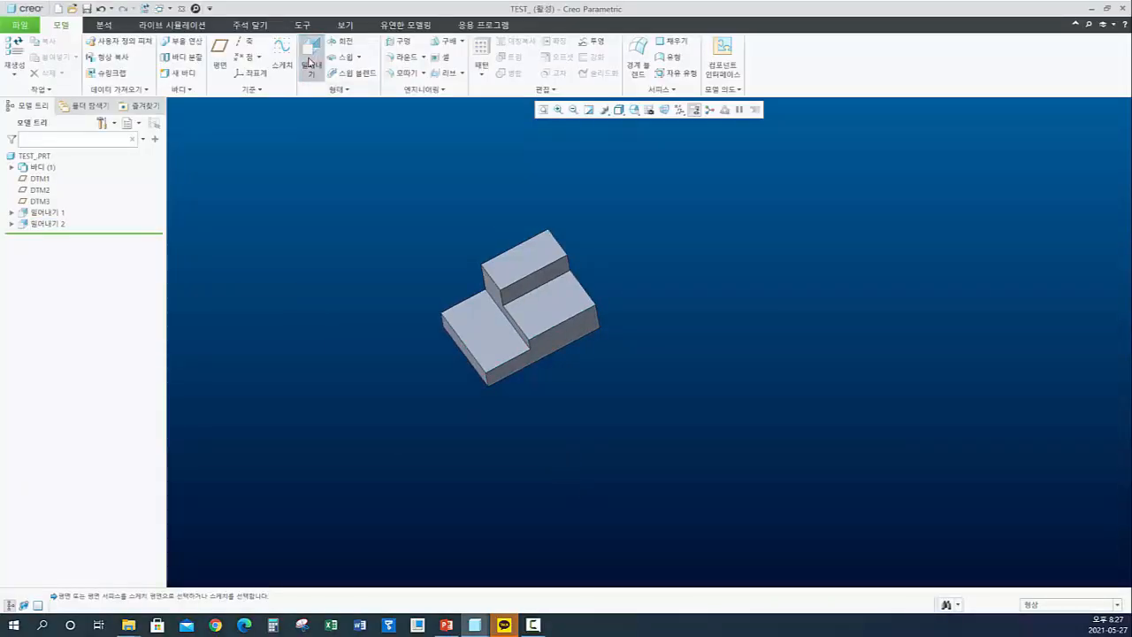
middle_click_drag(500, 340, 562, 361)
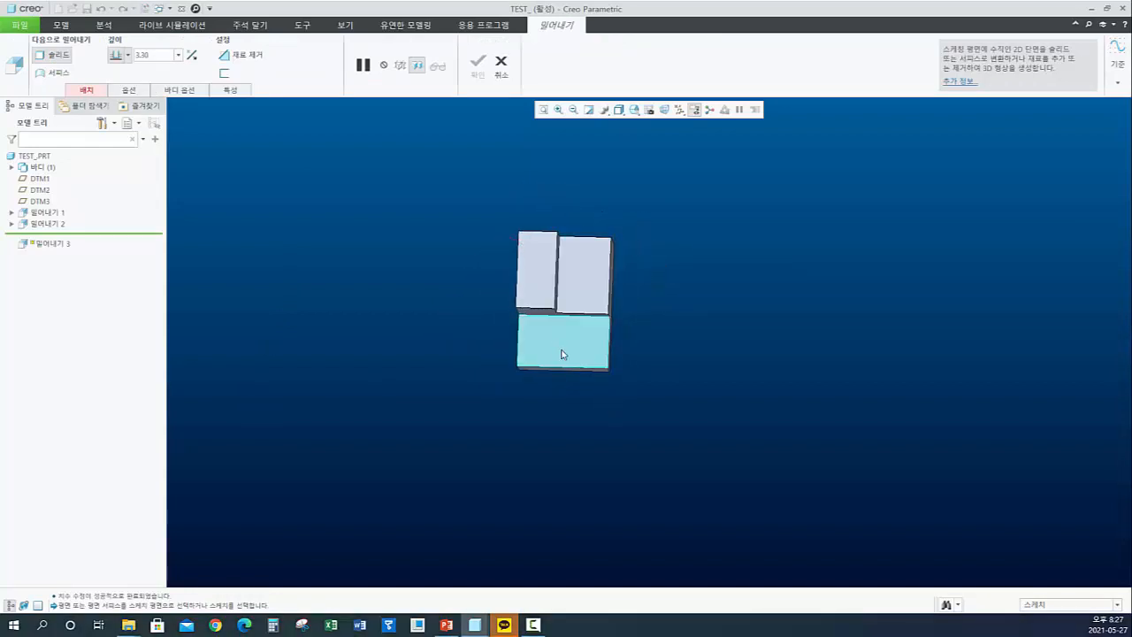
left_click(567, 341)
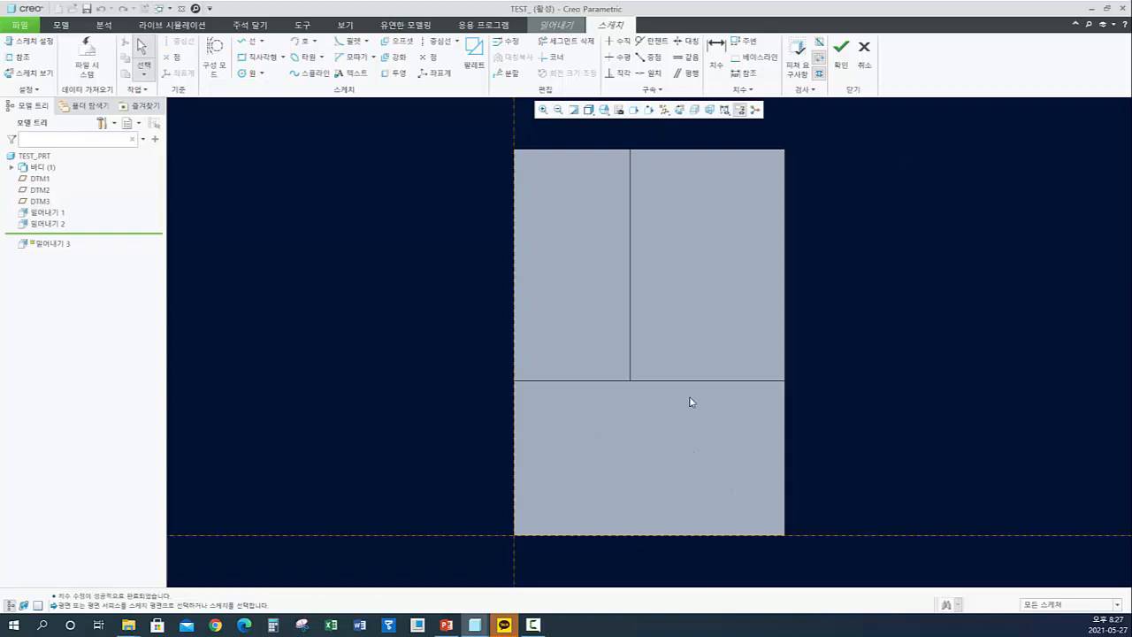
left_click(864, 54)
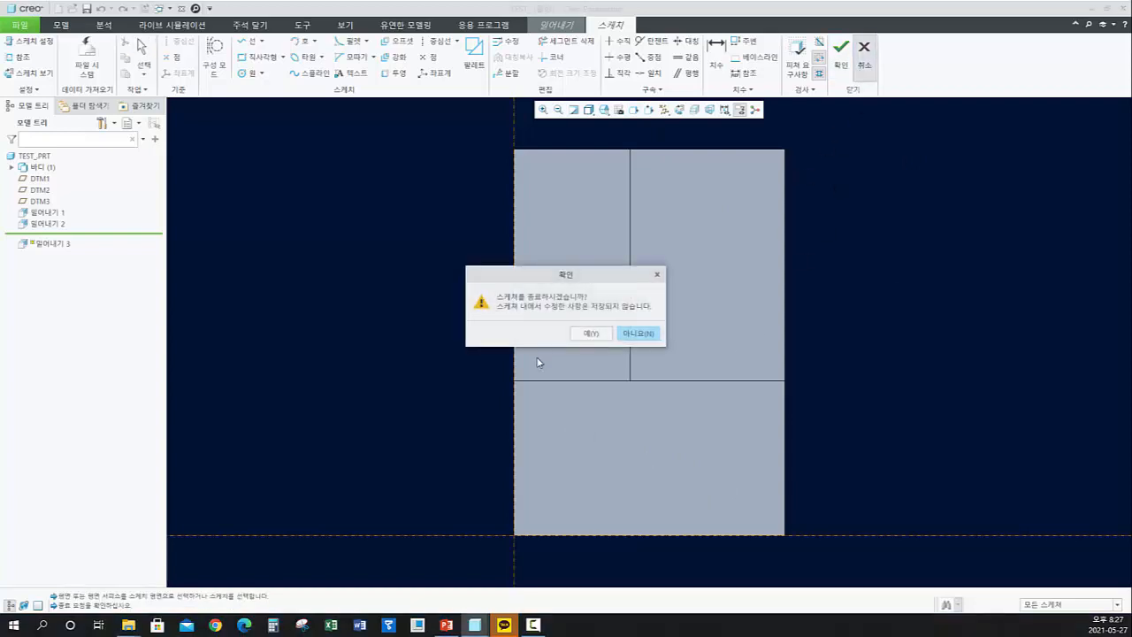
left_click(590, 335)
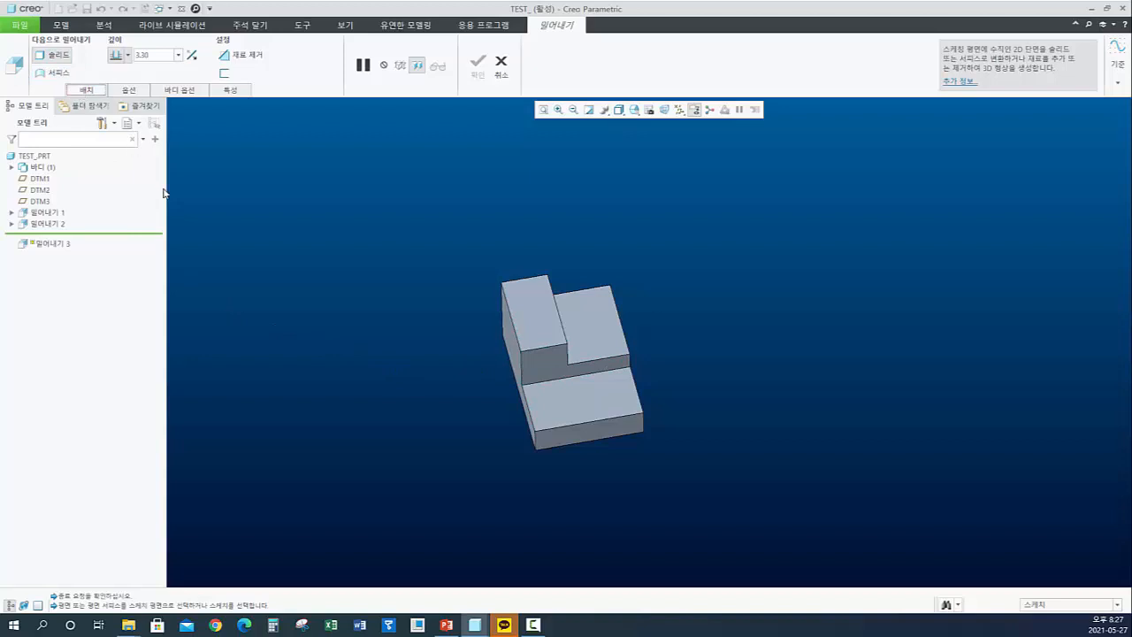
- Define the extrude's sketch plane on the lower block's top face, checking the required orientation on slide 20 in PowerPoint
left_click(86, 89)
left_click(192, 134)
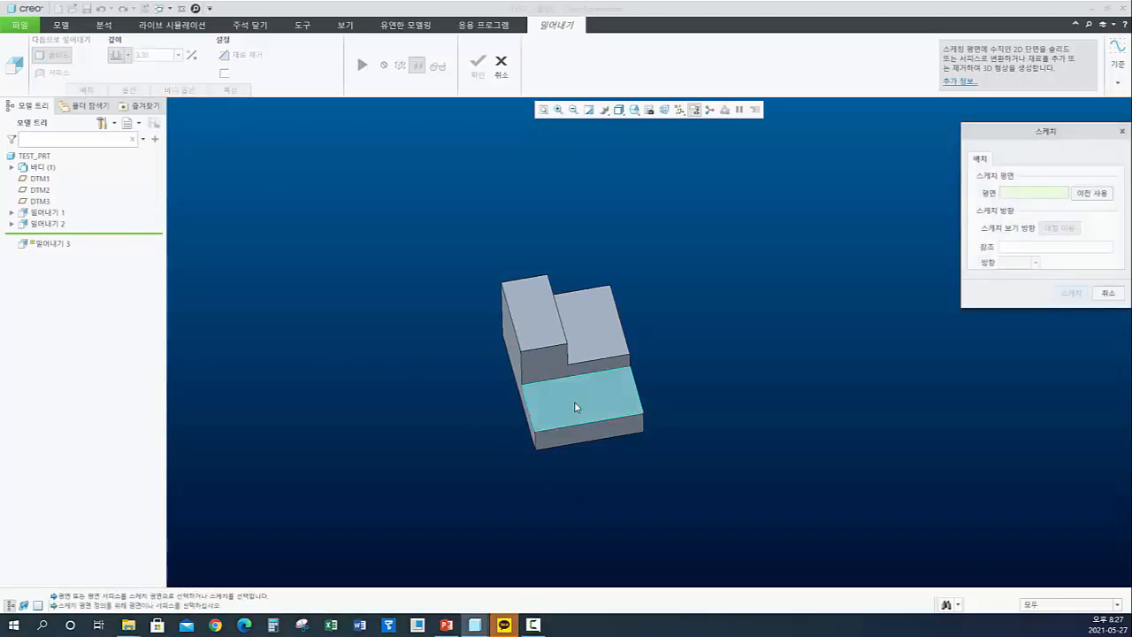
mouse_move(567, 384)
middle_mouse_down()
mouse_move(596, 387)
mouse_move(539, 416)
mouse_move(495, 495)
middle_mouse_up()
left_click(446, 624)
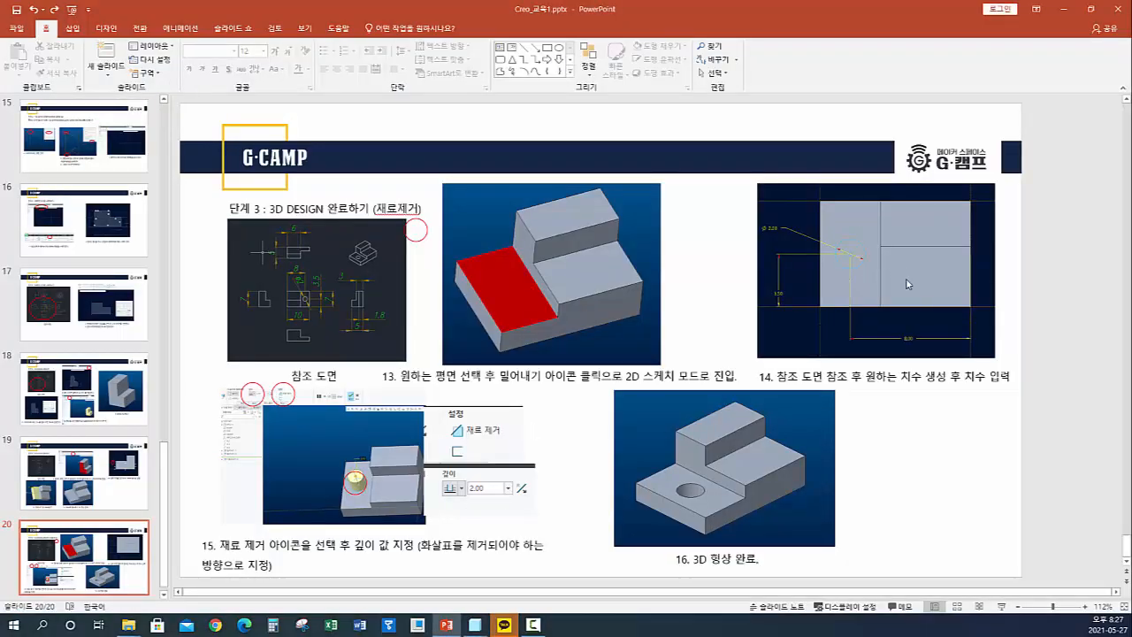
left_click(475, 624)
mouse_move(546, 495)
middle_mouse_down()
mouse_move(474, 373)
mouse_move(589, 414)
mouse_move(535, 334)
mouse_move(516, 435)
mouse_move(526, 409)
mouse_move(548, 398)
middle_mouse_up()
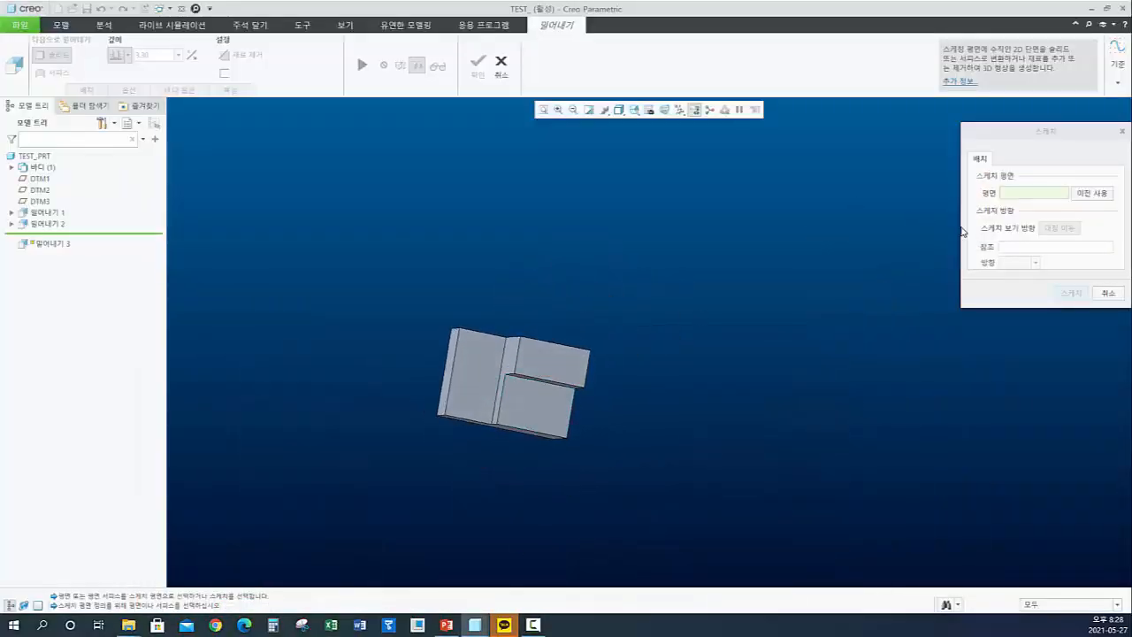
left_click(471, 378)
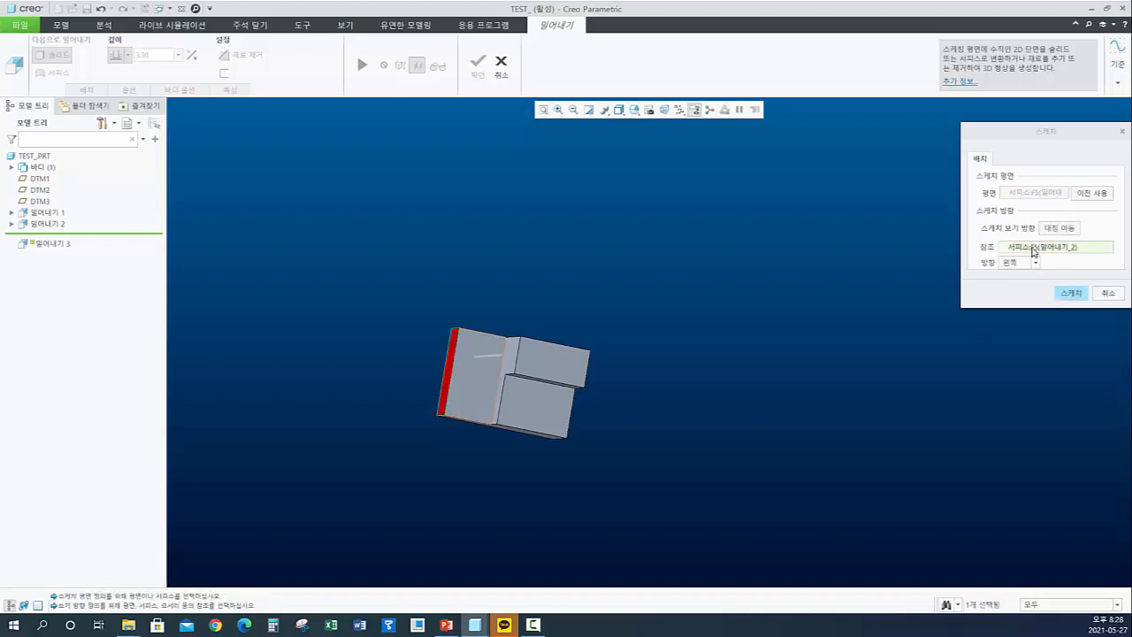
- Orient the sketch with the long side face behind the tall step as the upward (위쪽) reference, and enter the sketch
middle_click_drag(699, 324, 672, 359)
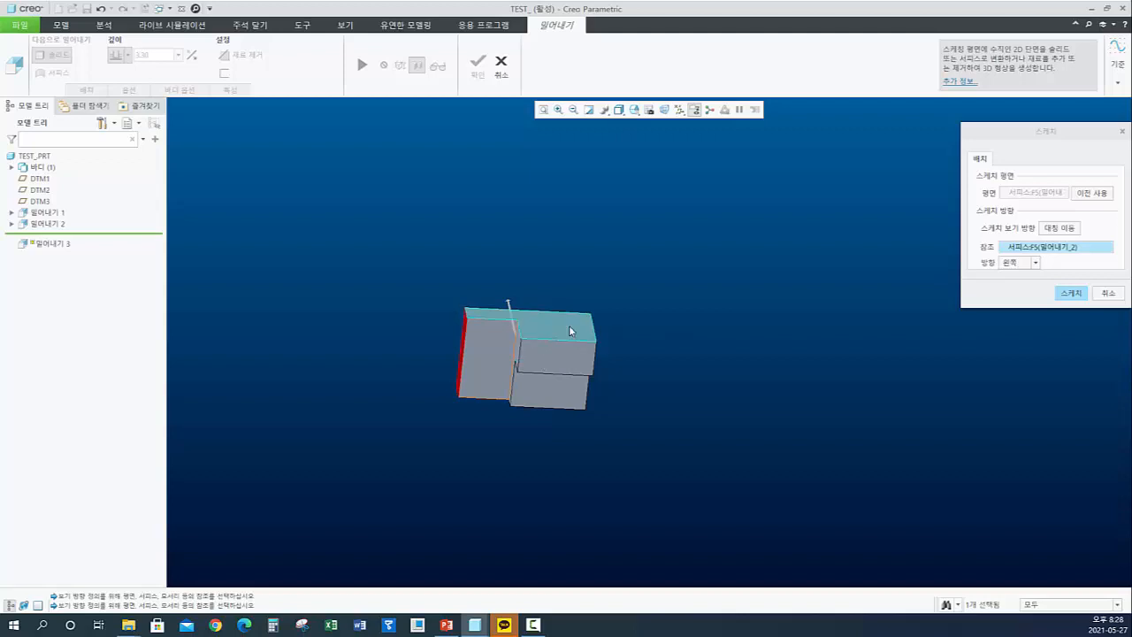
left_click(1020, 266)
left_click(1017, 276)
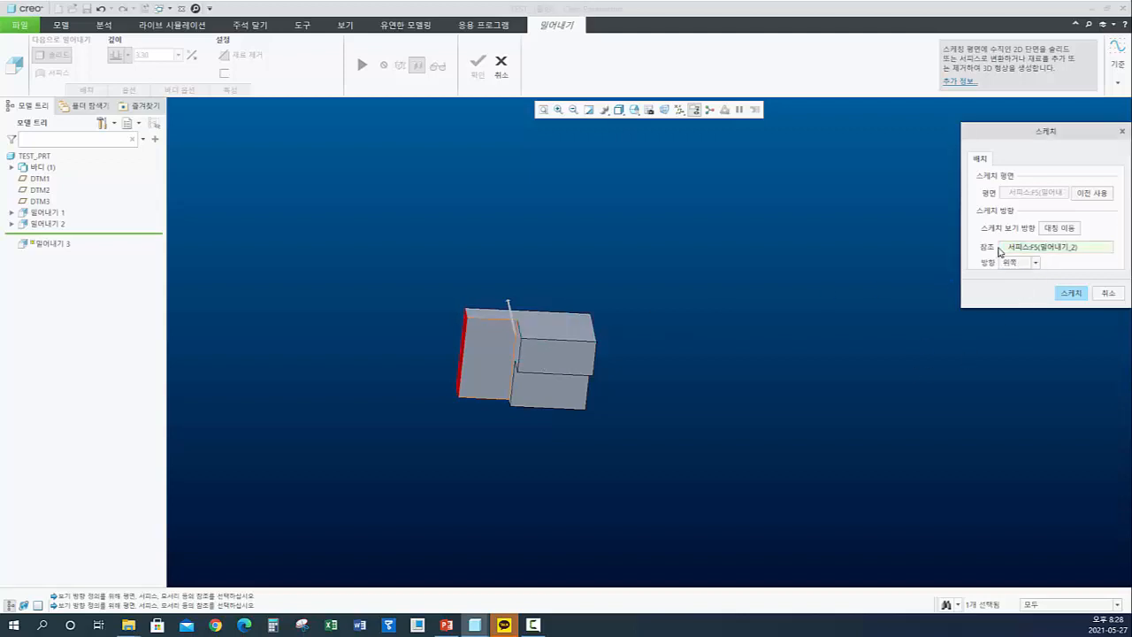
left_click(530, 323)
left_click(1068, 293)
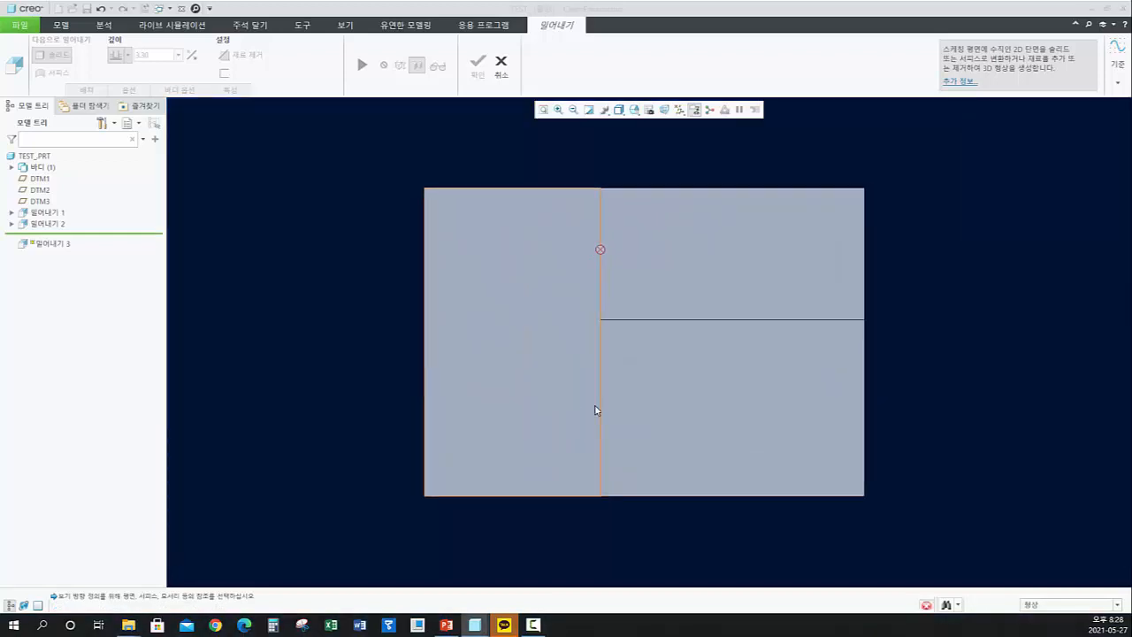
- Sketch a circle about 1.92 mm in diameter near the middle of the lower block's top face
left_click(244, 74)
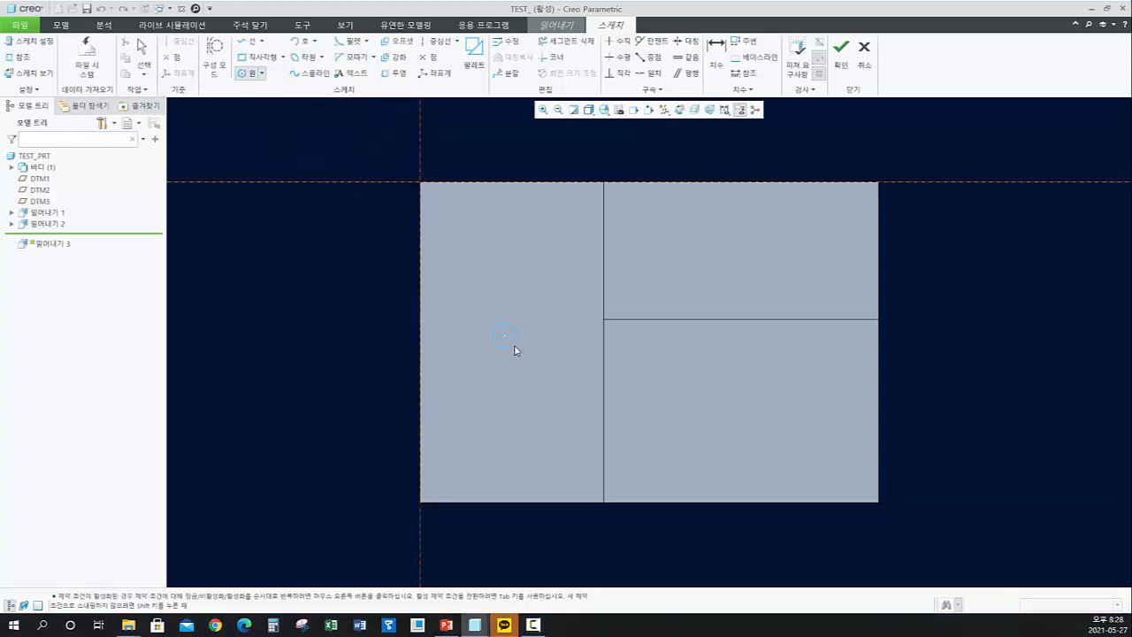
left_click(535, 368)
middle_click(553, 407)
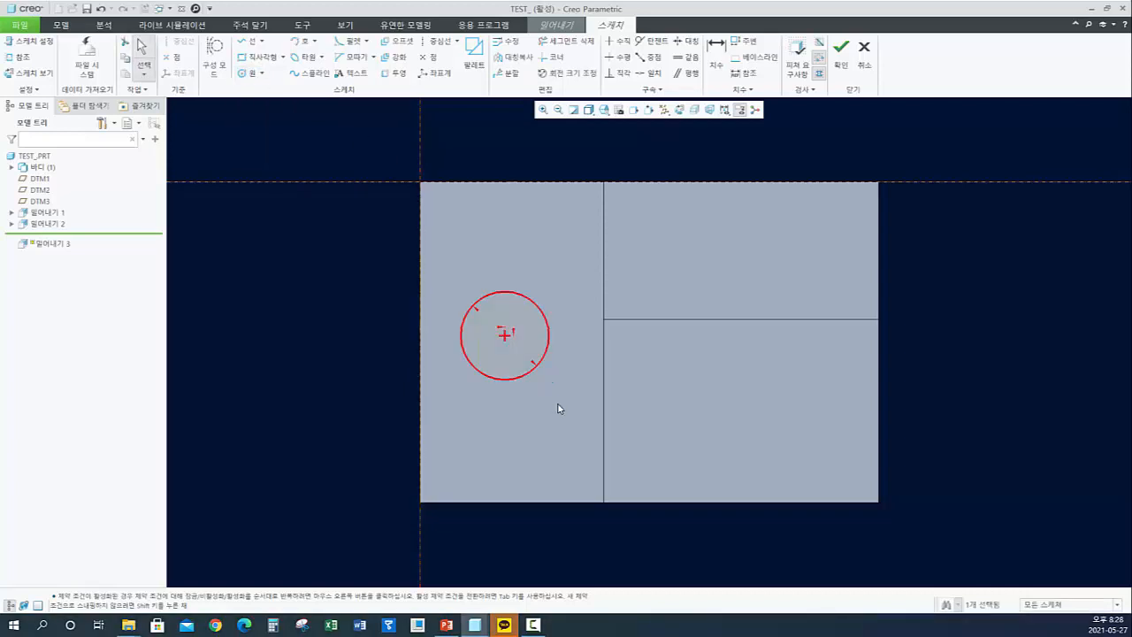
scroll(466, 389, "up", 3)
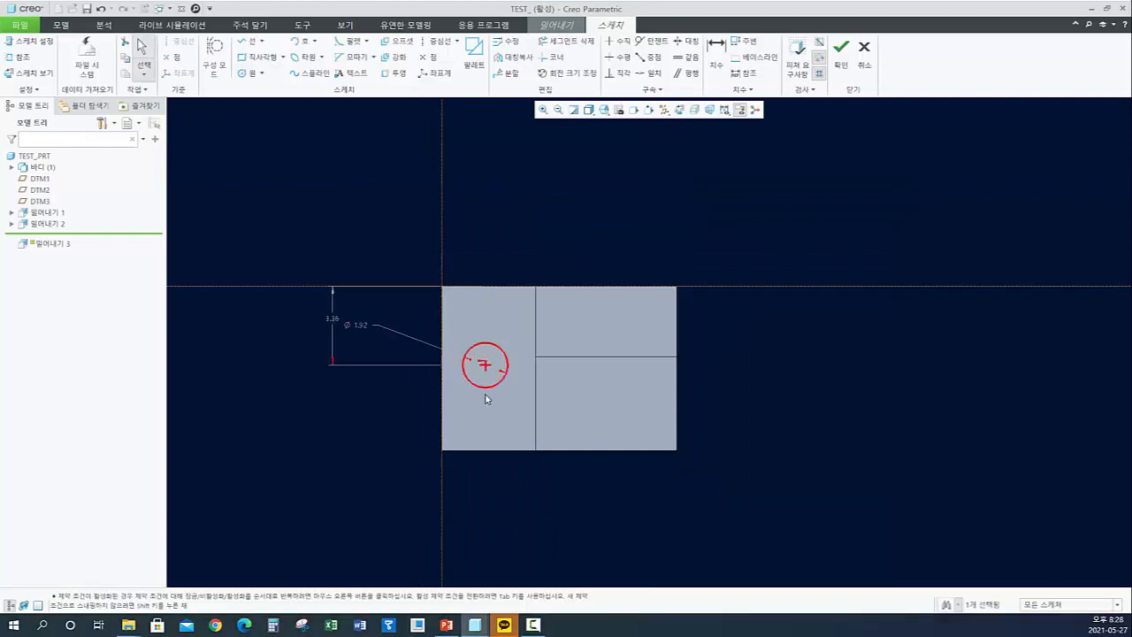
- Dimension the circle centre's horizontal distance from the part's right edge and its vertical distance from the lower edge
left_click(715, 61)
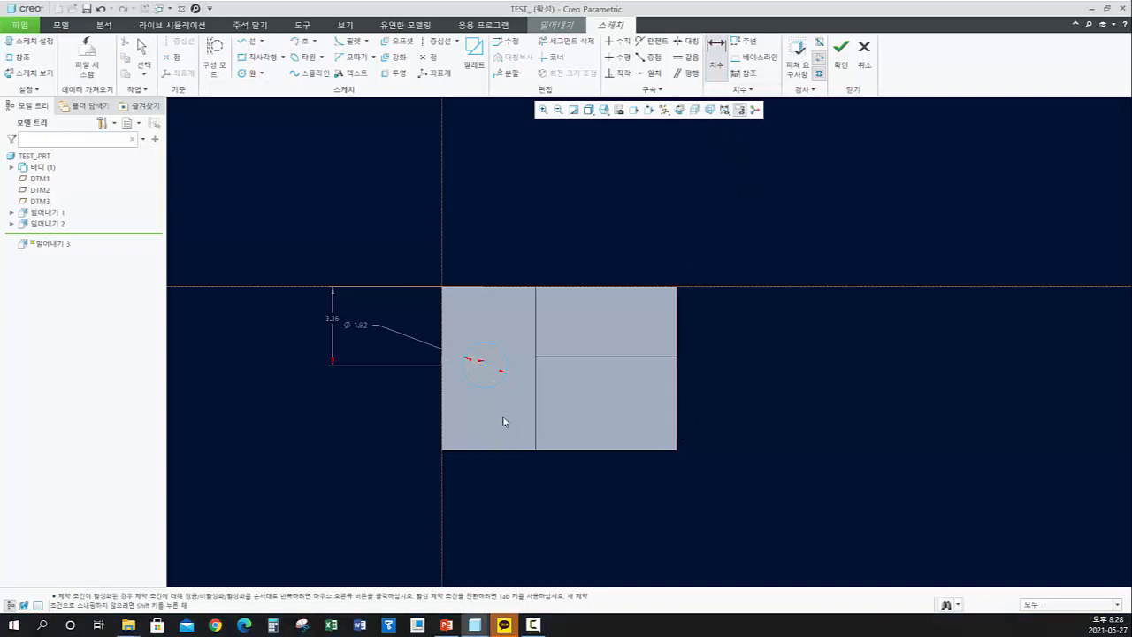
left_click(485, 370)
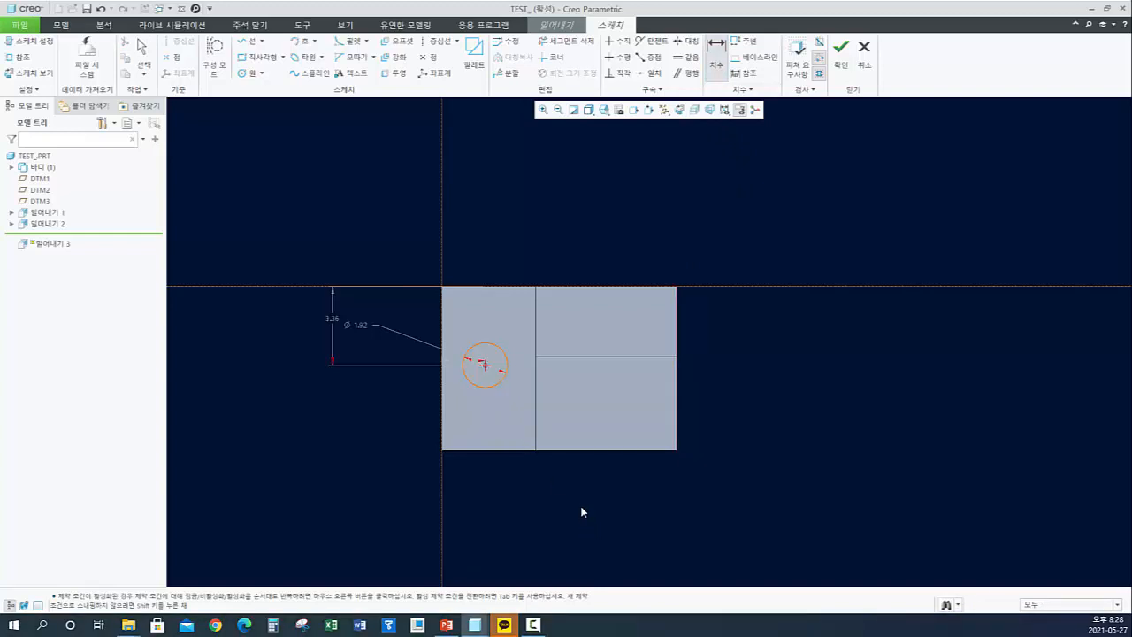
middle_click(581, 511)
key("Return")
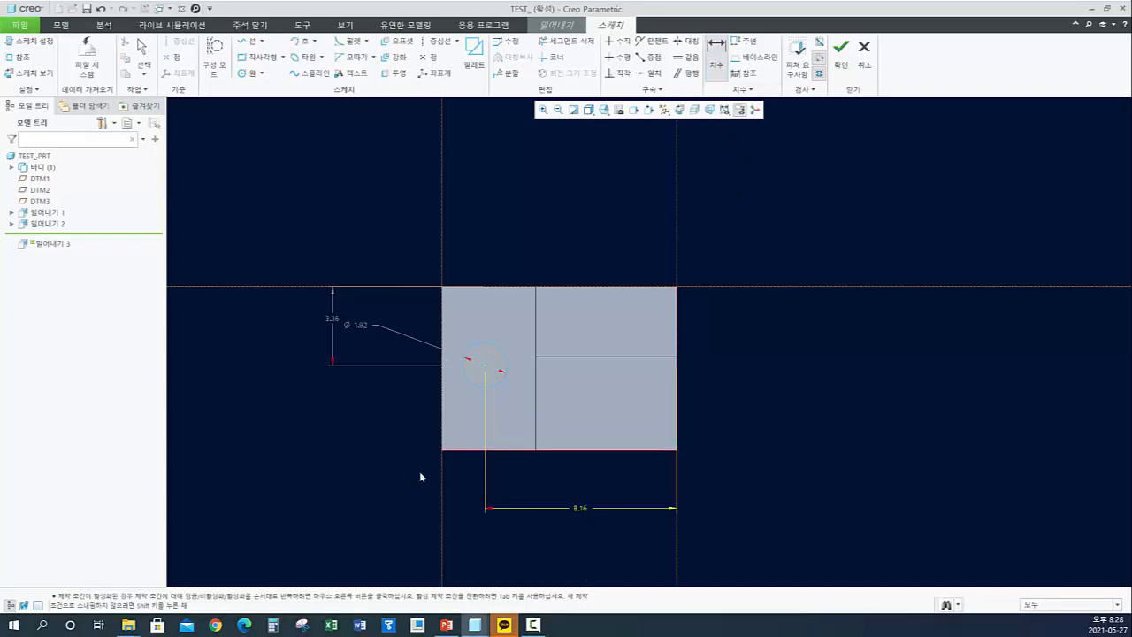
left_click(484, 370)
left_click(366, 449)
middle_click(366, 445)
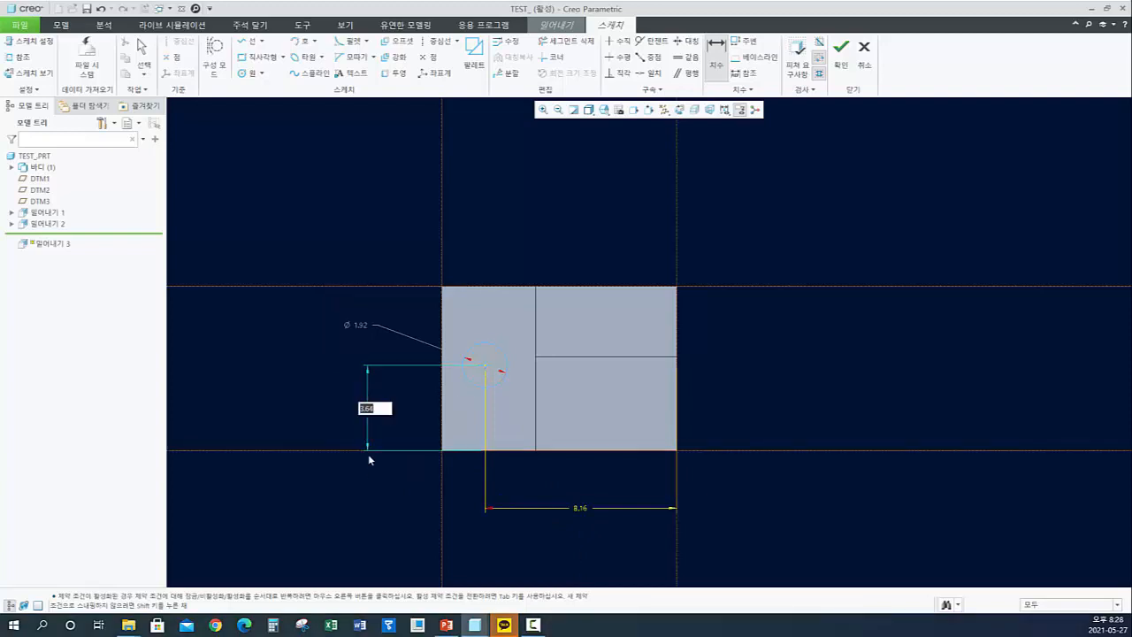
key("Return")
- Dimension the circle's diameter
left_click(473, 347)
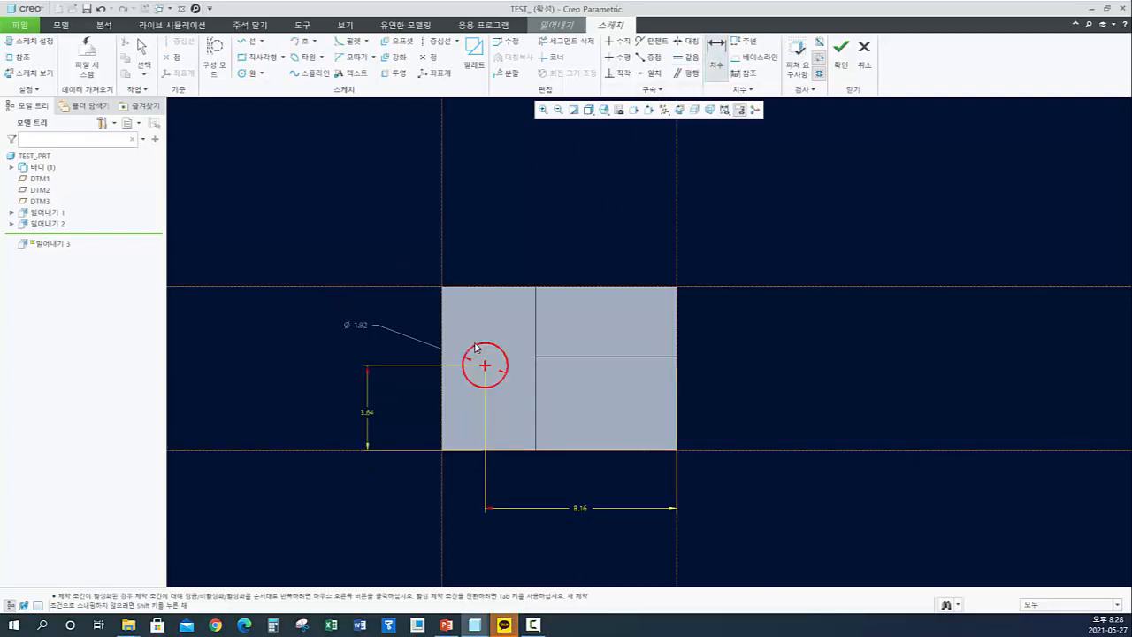
middle_click(407, 316)
key("Return")
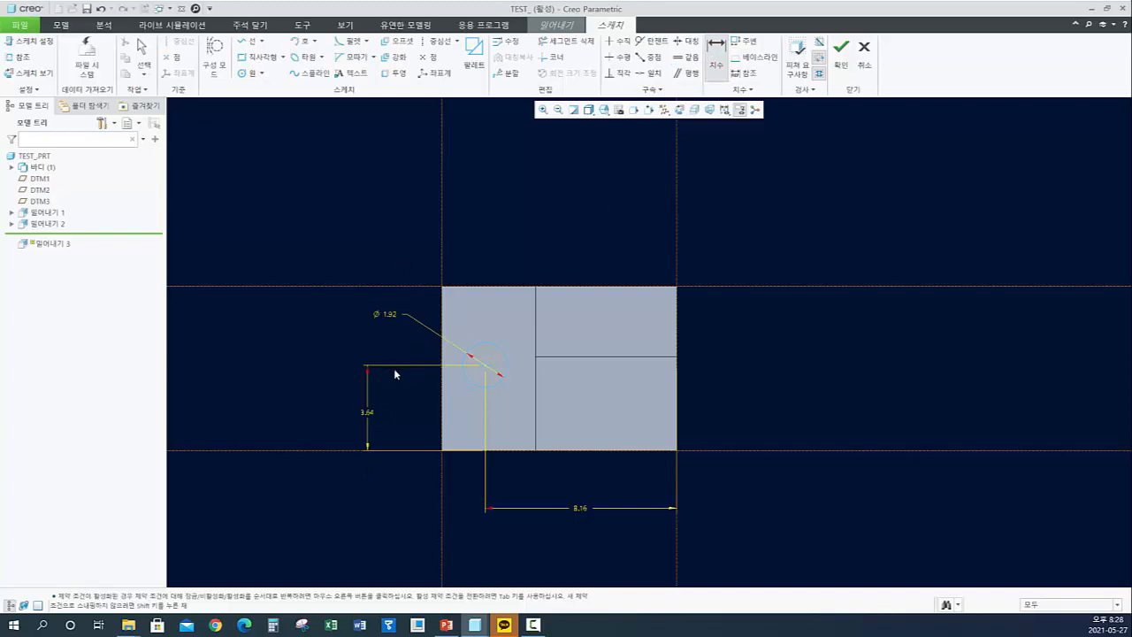
- Check slide 20 in PowerPoint, then set the circle centre 8 mm from the right edge and 3.5 mm from the lower edge
left_click(446, 624)
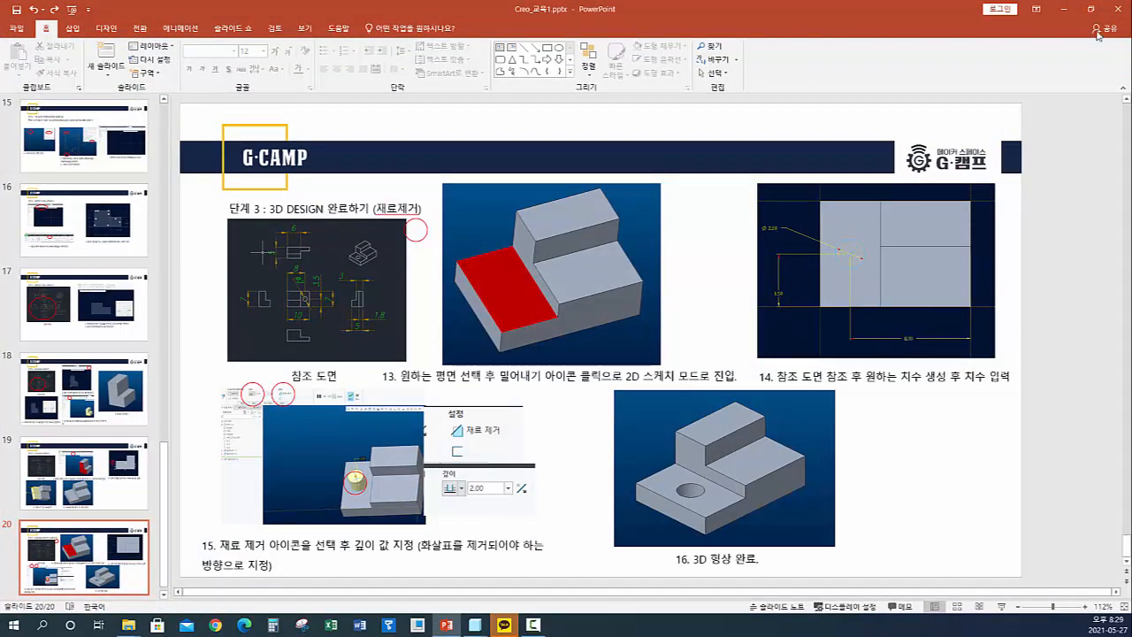
left_click(1063, 9)
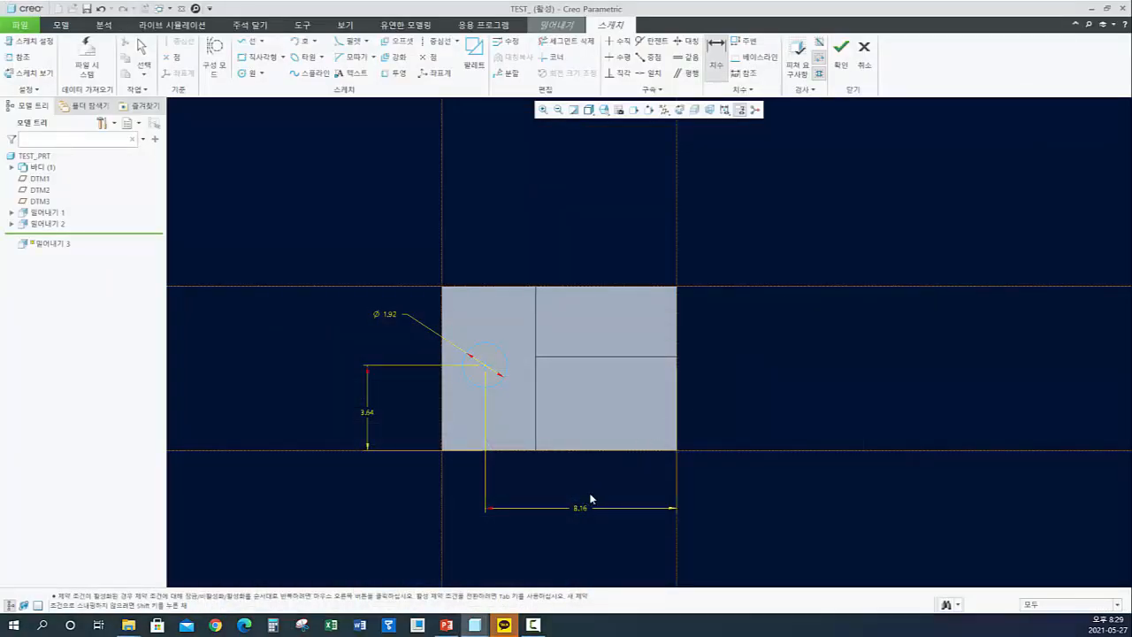
double_click(579, 507)
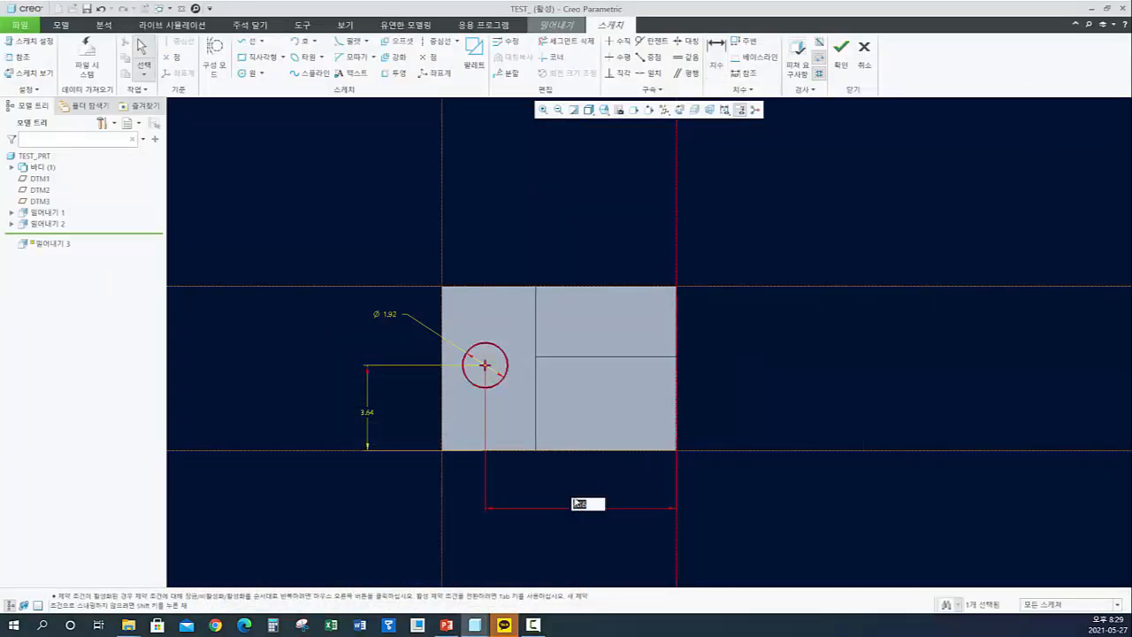
type("8")
key("Return")
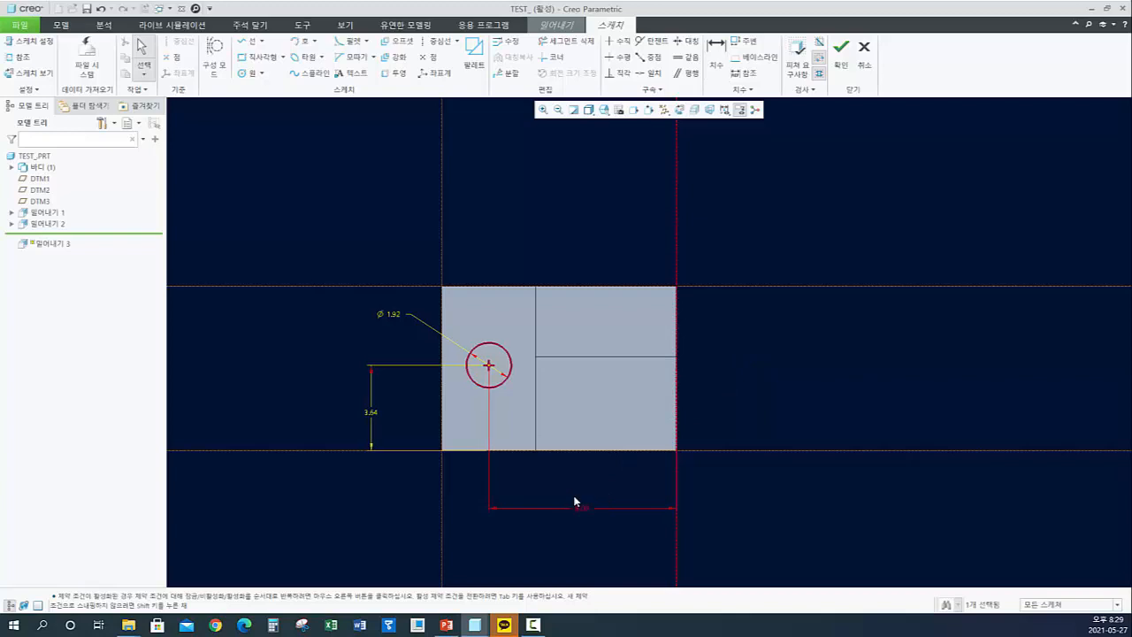
double_click(371, 413)
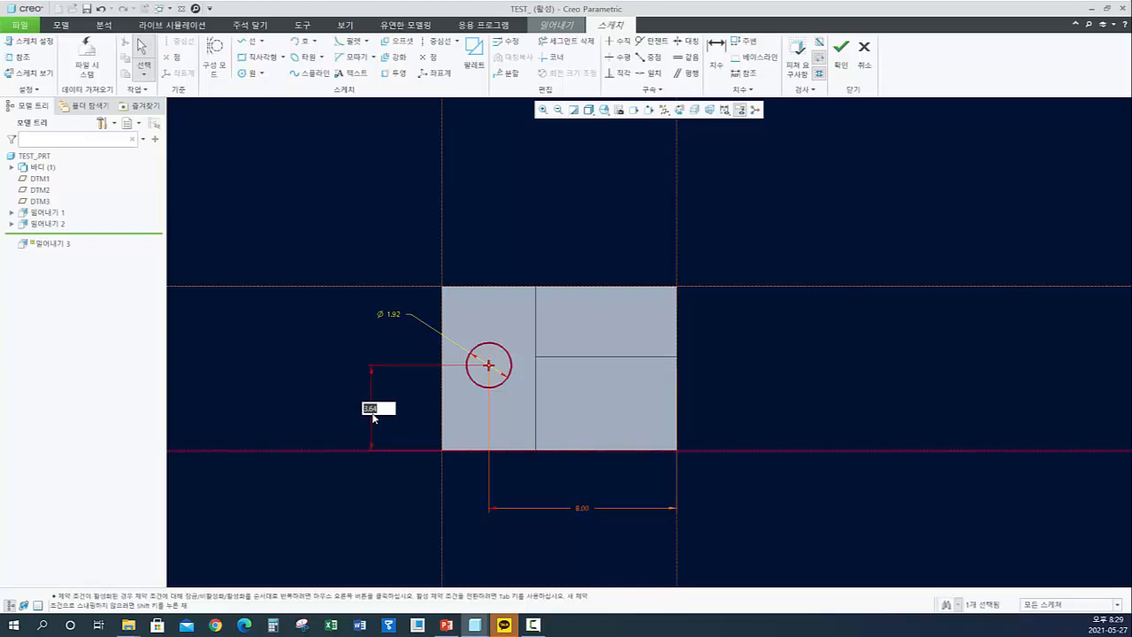
type("4")
key("Return")
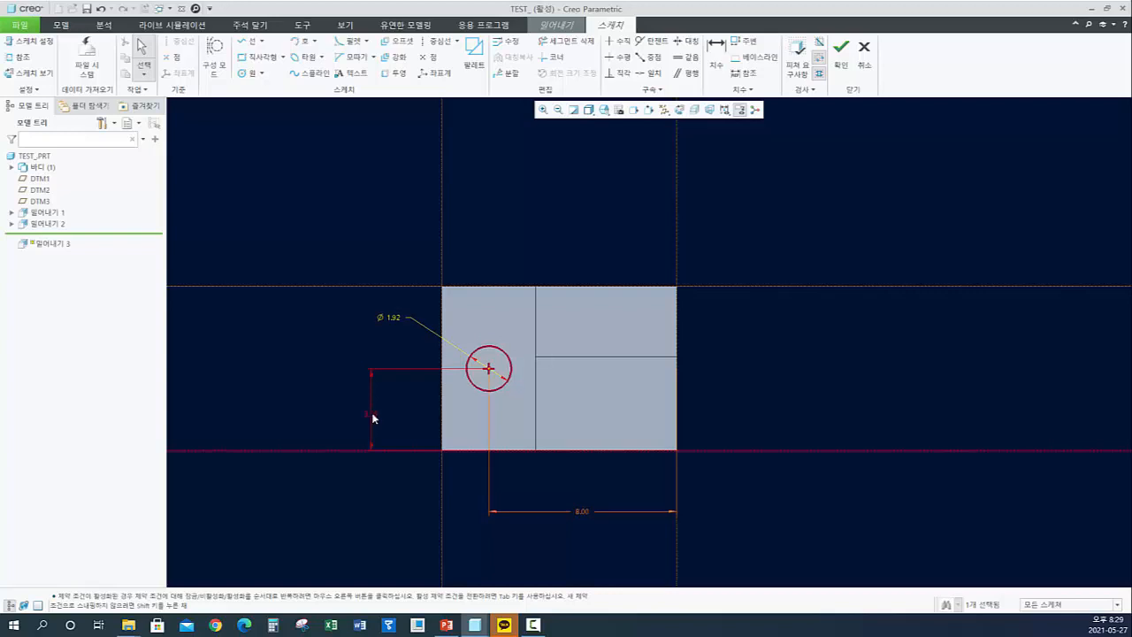
- Set the circle's diameter to 2 mm and finish the sketch
double_click(390, 317)
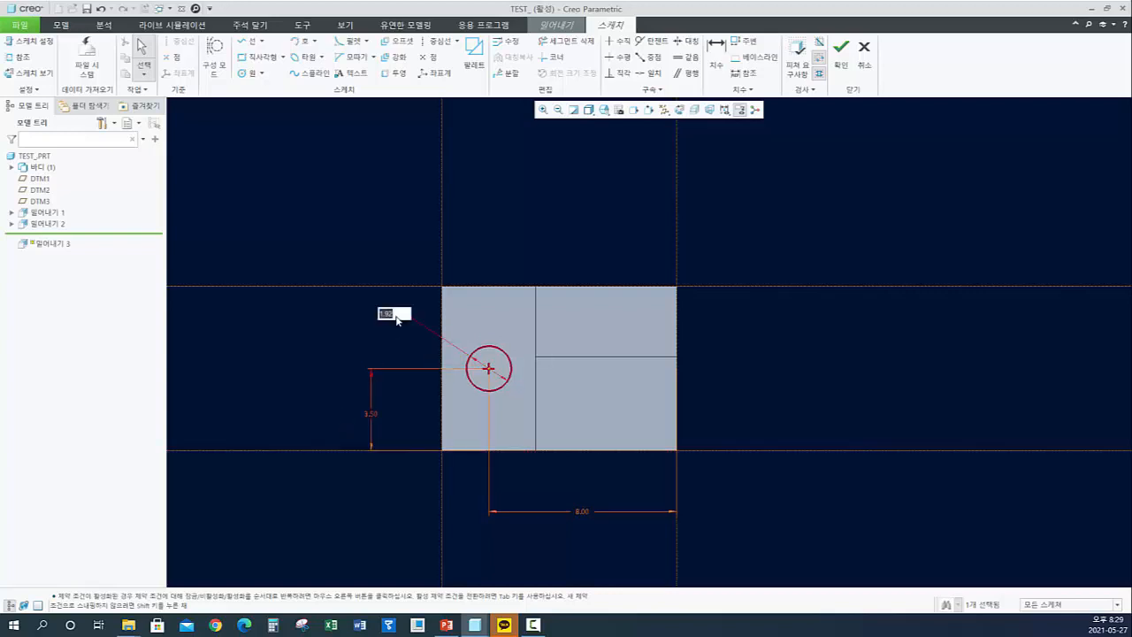
type("2")
key("Return")
mouse_move(433, 429)
middle_mouse_down()
mouse_move(432, 397)
mouse_move(510, 412)
mouse_move(639, 140)
middle_mouse_up()
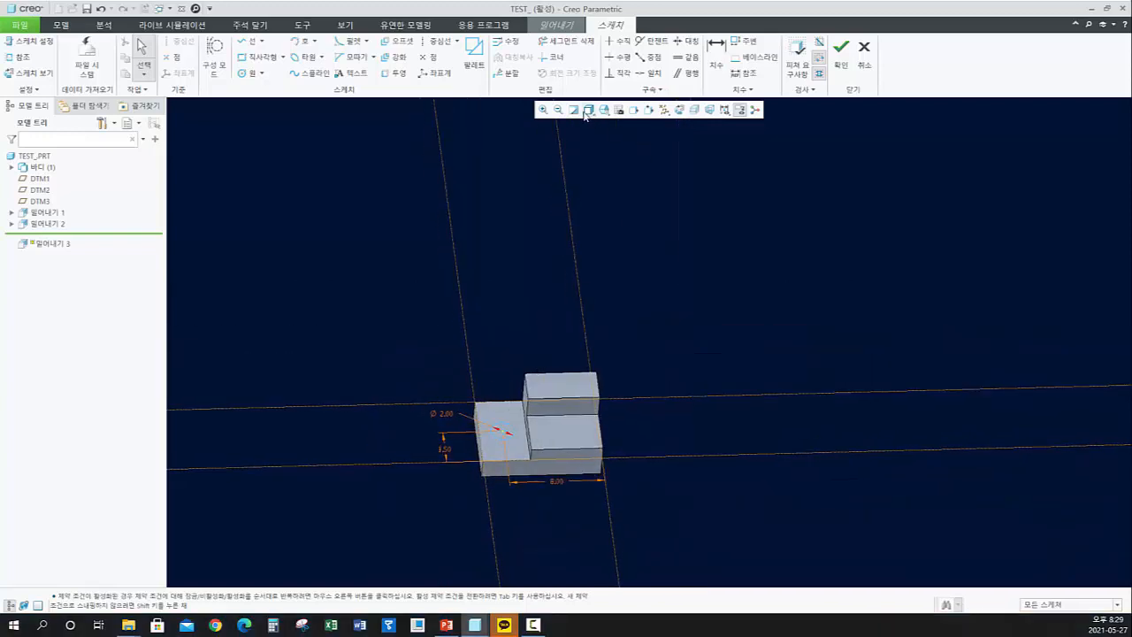
scroll(591, 335, "down", 2)
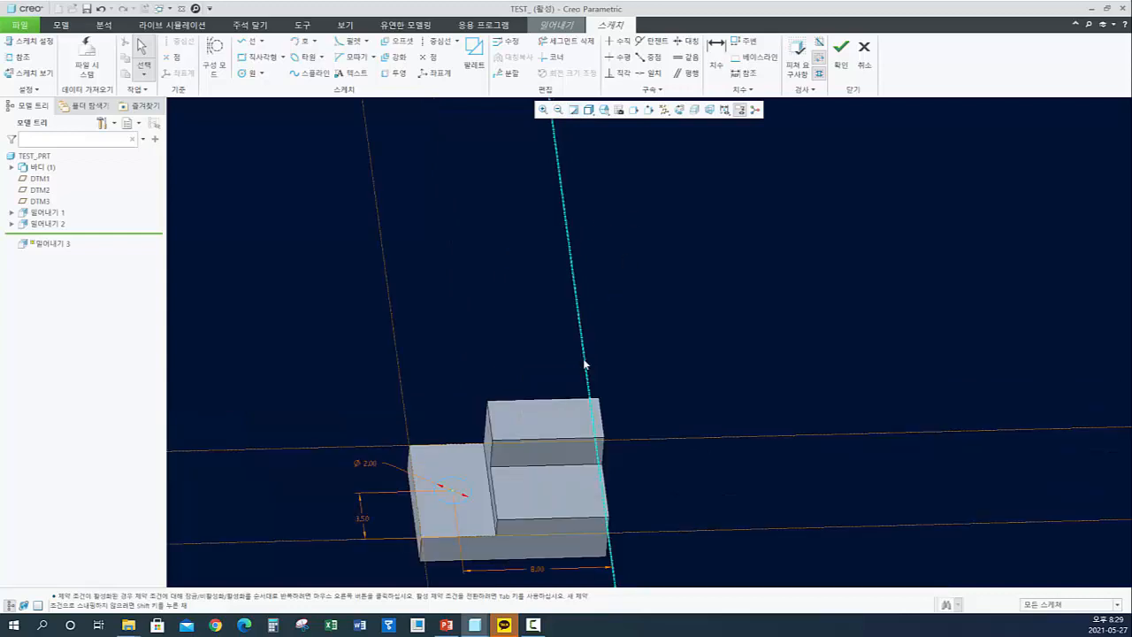
scroll(591, 334, "up", 1)
left_click(840, 66)
mouse_move(619, 354)
middle_mouse_down()
mouse_move(619, 343)
mouse_move(665, 331)
middle_mouse_up()
scroll(510, 433, "down", 2)
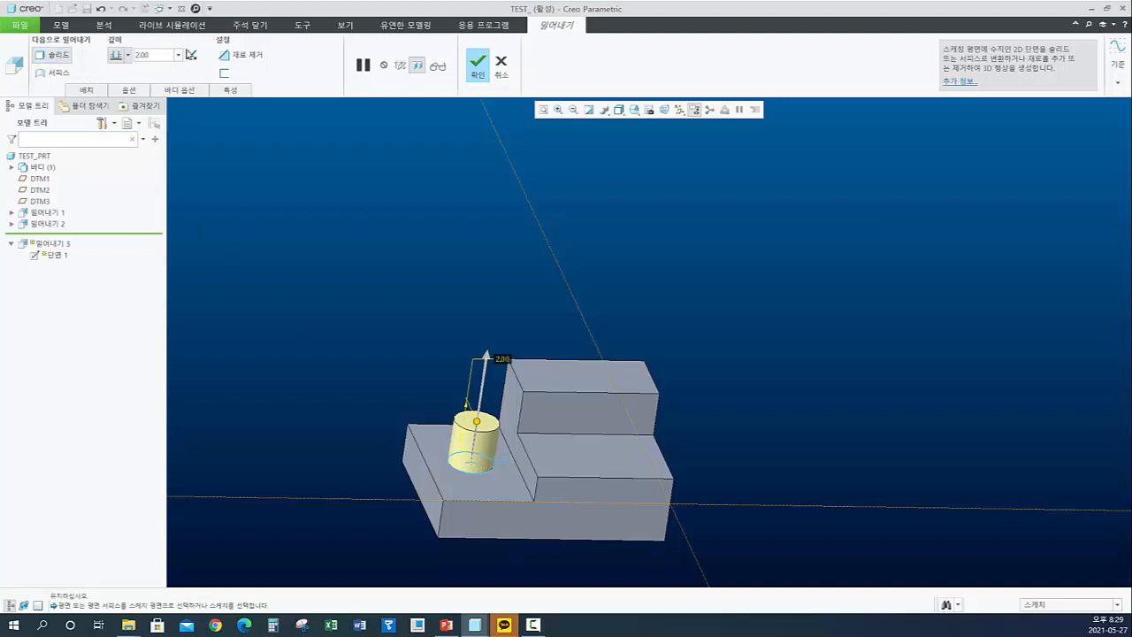
- Stretch the extrude depth to 5.60 mm and make it remove material downward into the lower block
left_click_drag(489, 425, 521, 349)
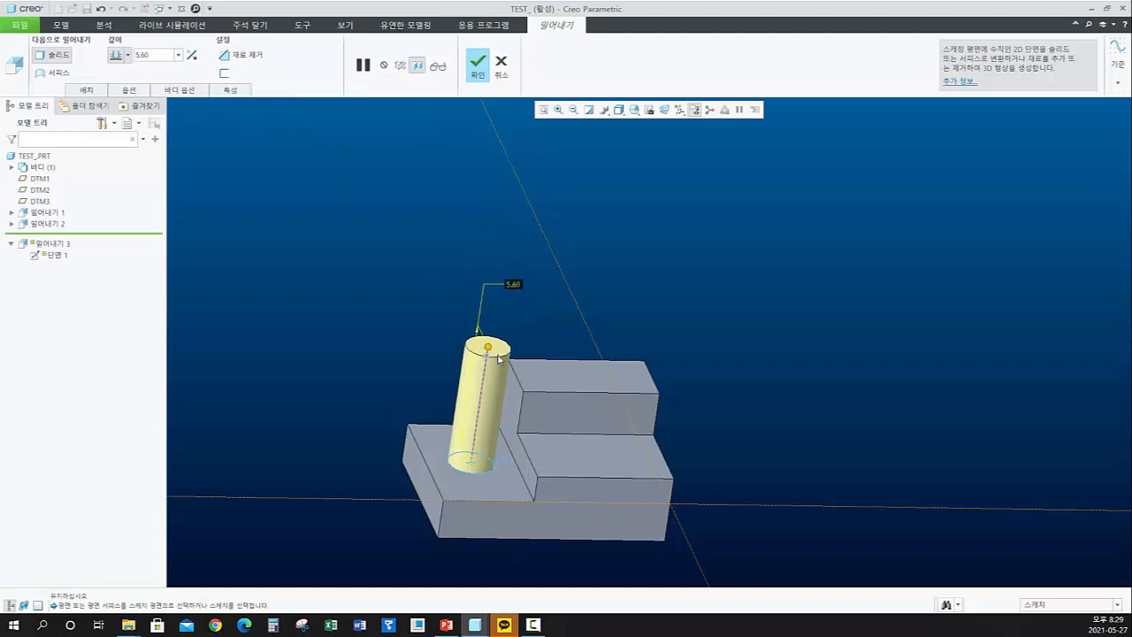
left_click(247, 54)
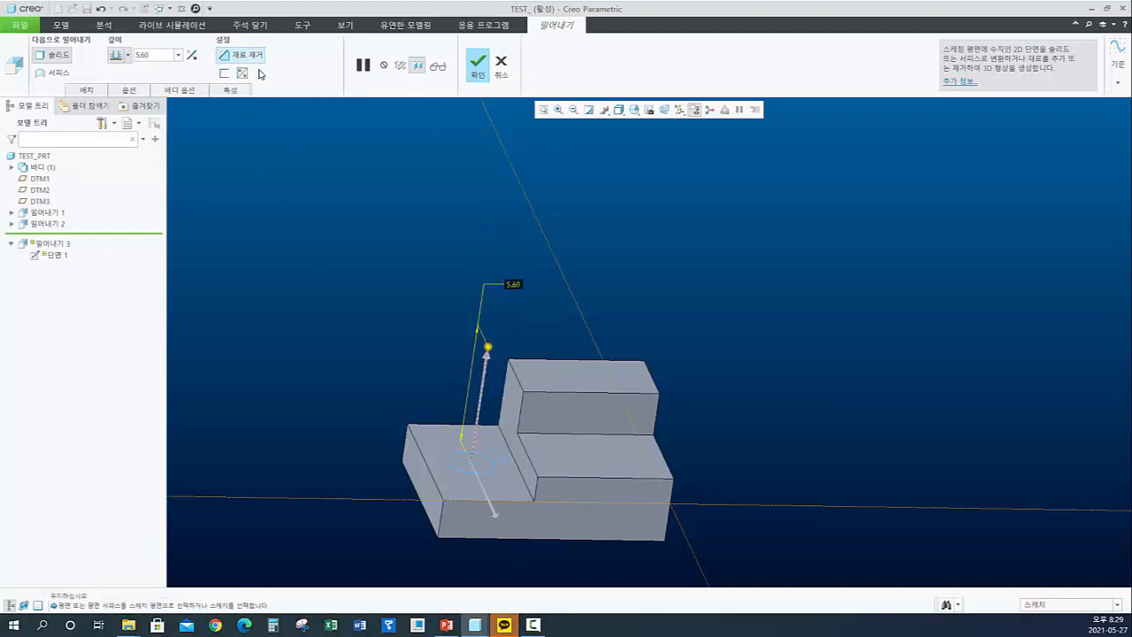
left_click(488, 378)
scroll(487, 373, "up", 5)
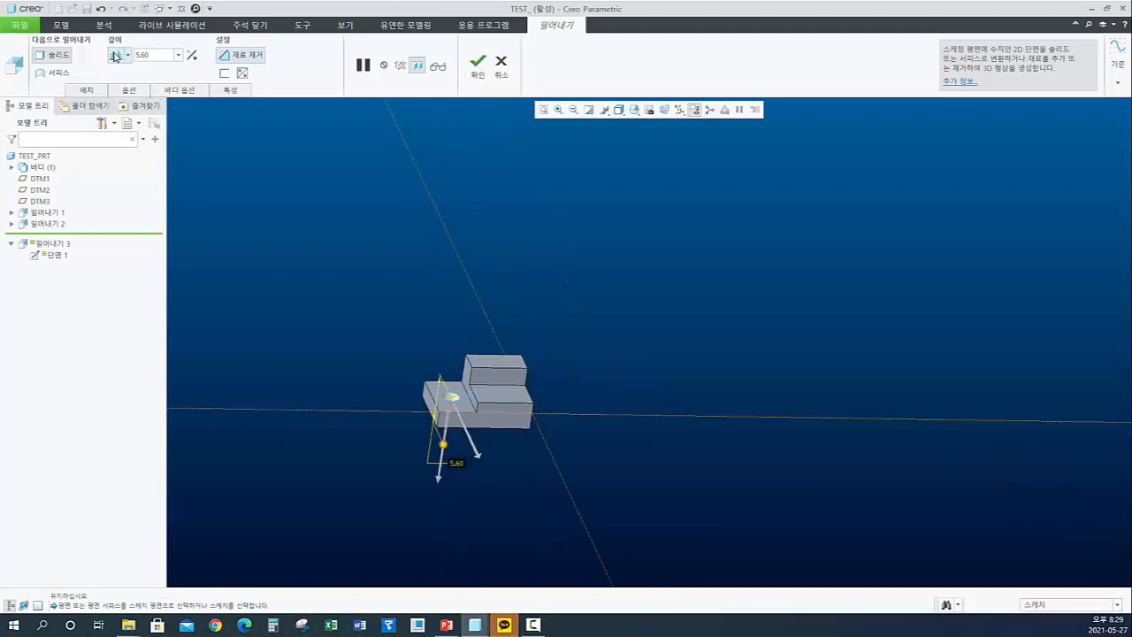
- Try a symmetric cut depth of 15.80 for the circular hole, then a cut through all surfaces
mouse_move(442, 445)
left_mouse_down()
mouse_move(438, 500)
mouse_move(440, 463)
left_mouse_up()
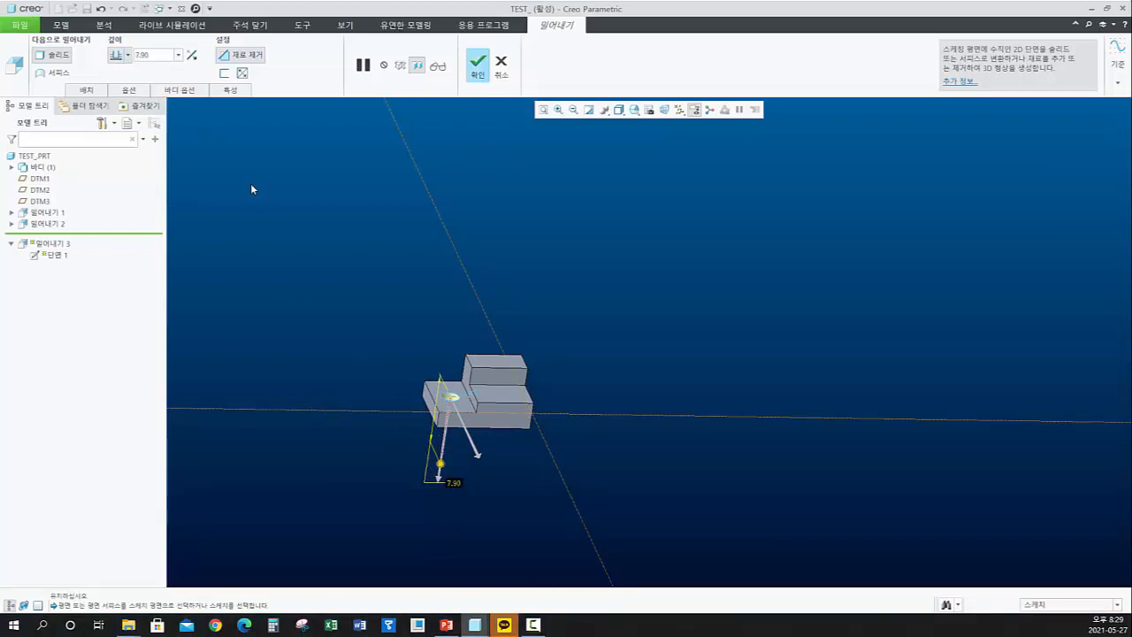
left_click(125, 56)
left_click(115, 97)
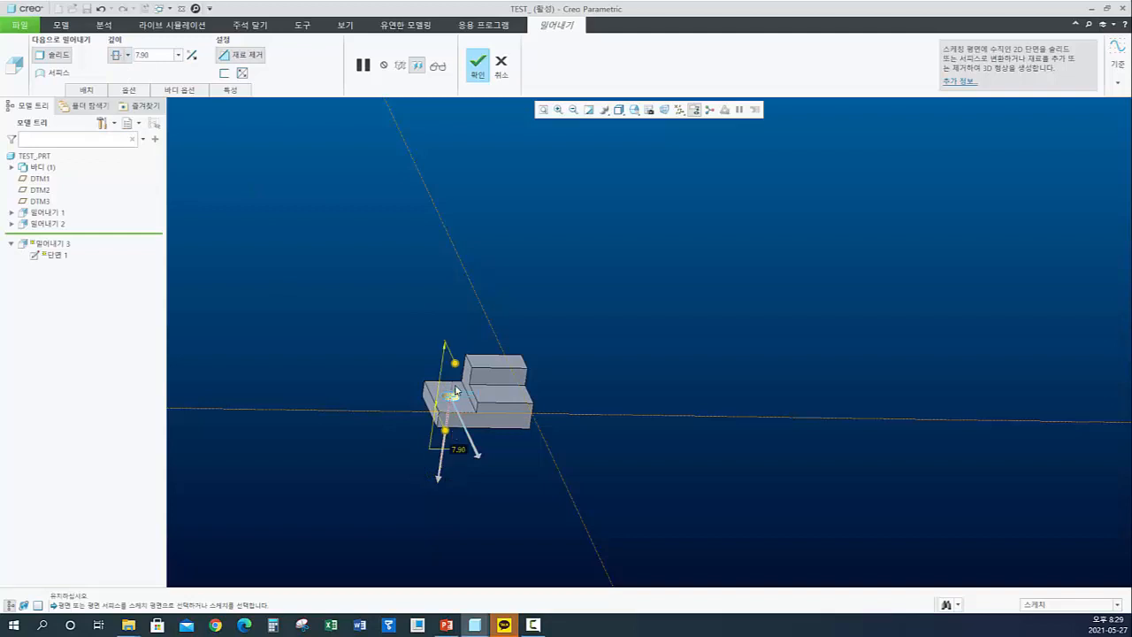
left_click_drag(452, 362, 460, 329)
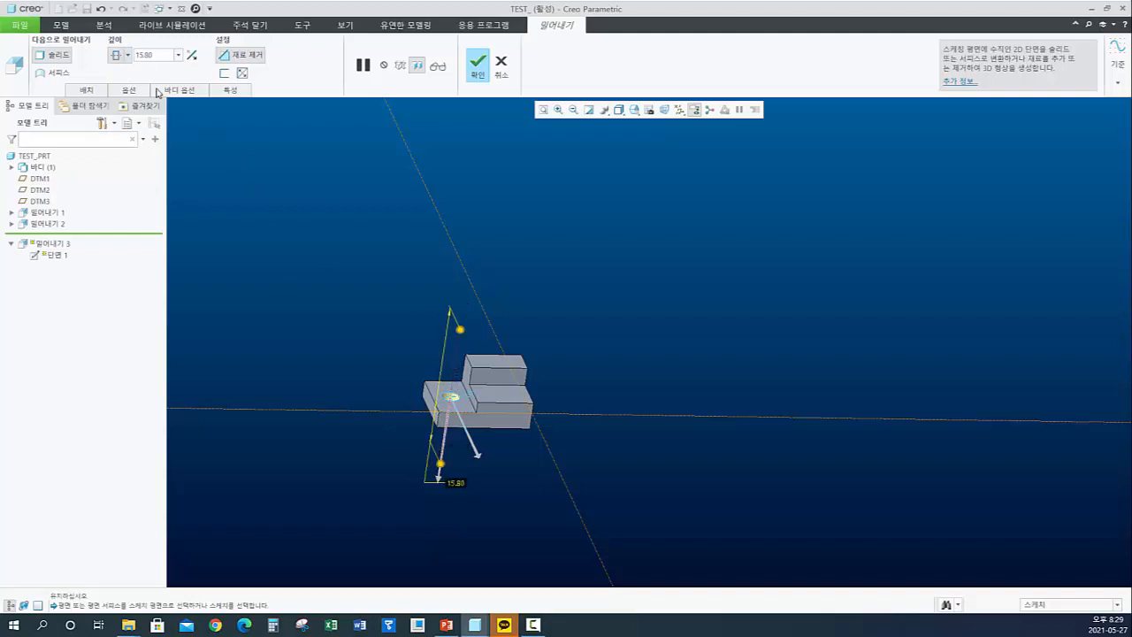
left_click(128, 55)
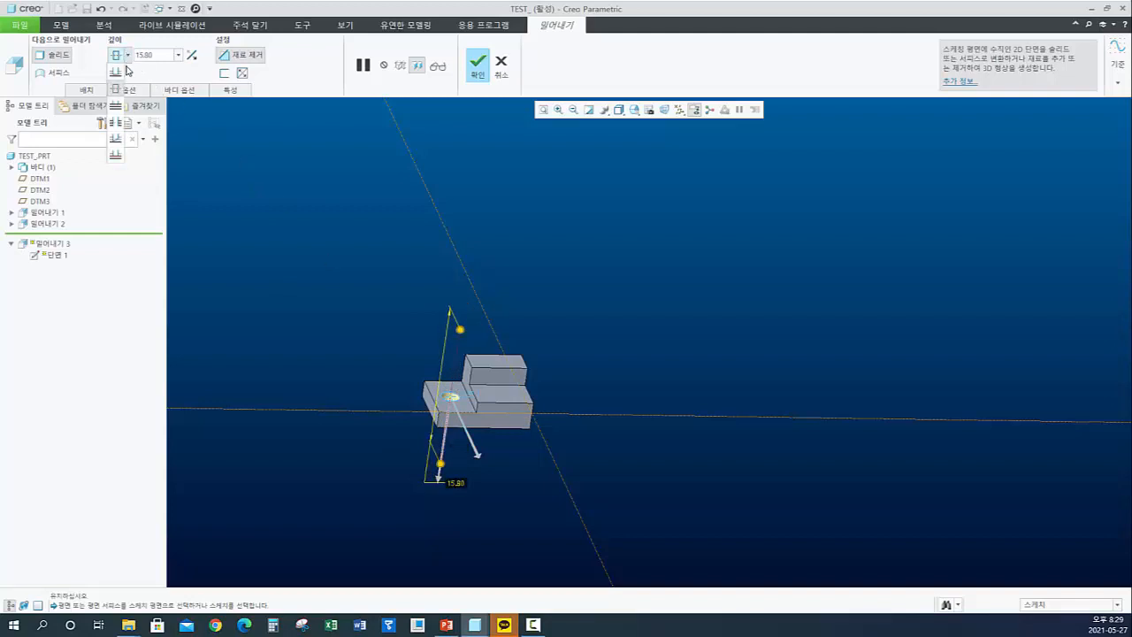
left_click(115, 122)
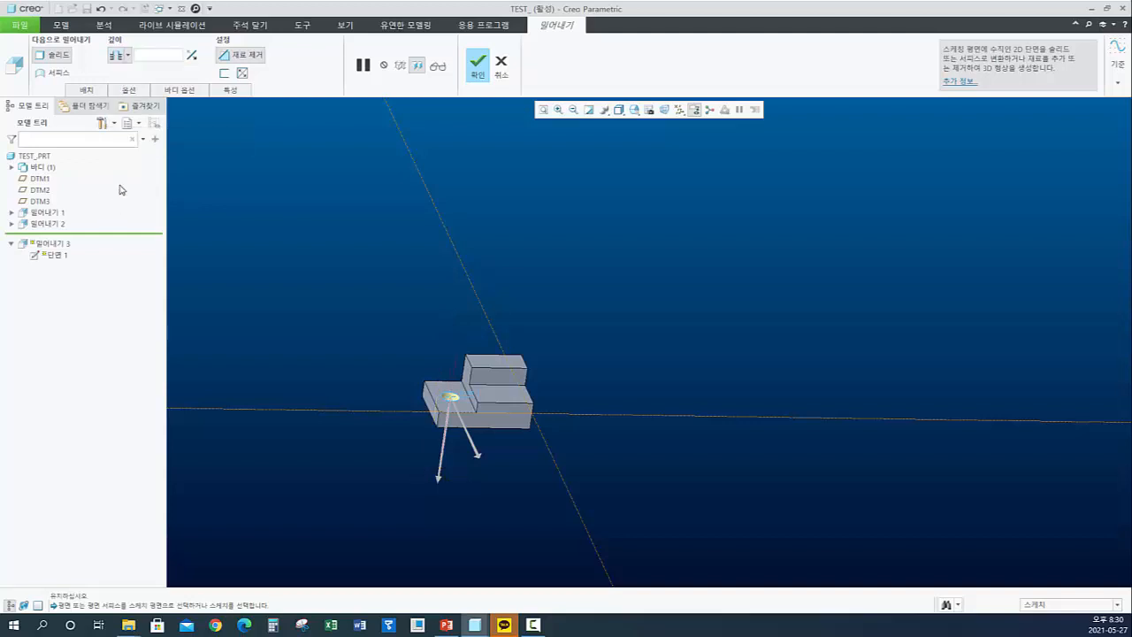
- Make the circular cut run up to a selected reference on the lower block and complete the extrusion
left_click(128, 56)
left_click(115, 159)
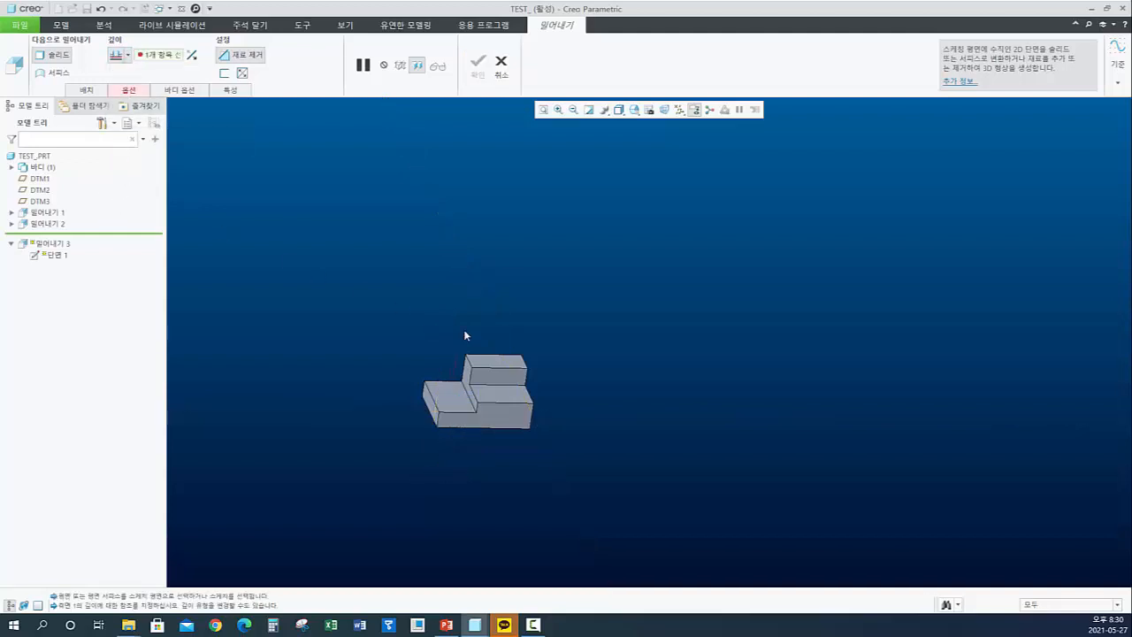
scroll(477, 382, "down", 3)
left_click(428, 372)
scroll(428, 394, "up", 4)
mouse_move(427, 396)
middle_mouse_down()
mouse_move(434, 434)
mouse_move(436, 382)
middle_mouse_up()
middle_click(435, 382)
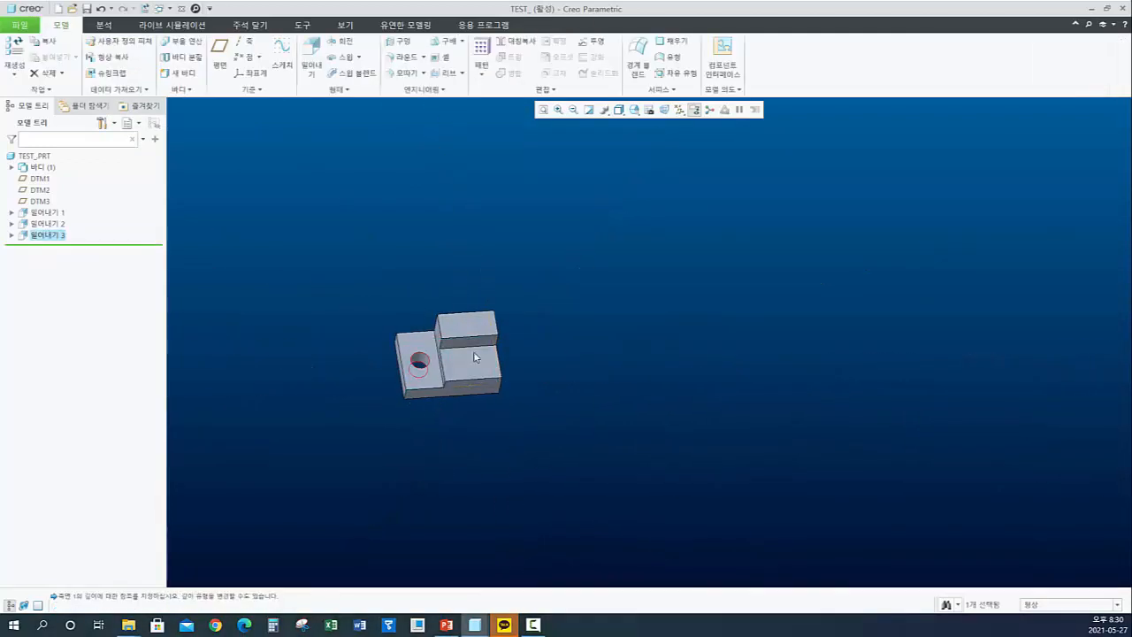
- Deselect the cut, restore the default orientation and inspect the hole in the lower block from above
left_click(601, 196)
key("ctrl+d")
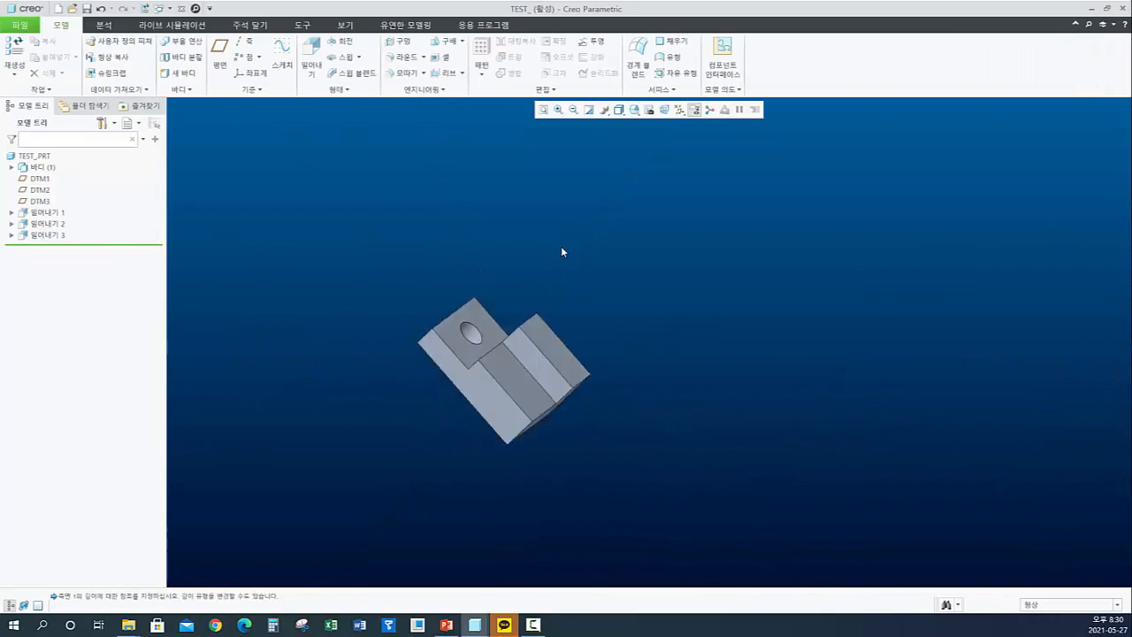
scroll(600, 370, "up", 4)
middle_click_drag(604, 367, 601, 331)
scroll(584, 336, "down", 3)
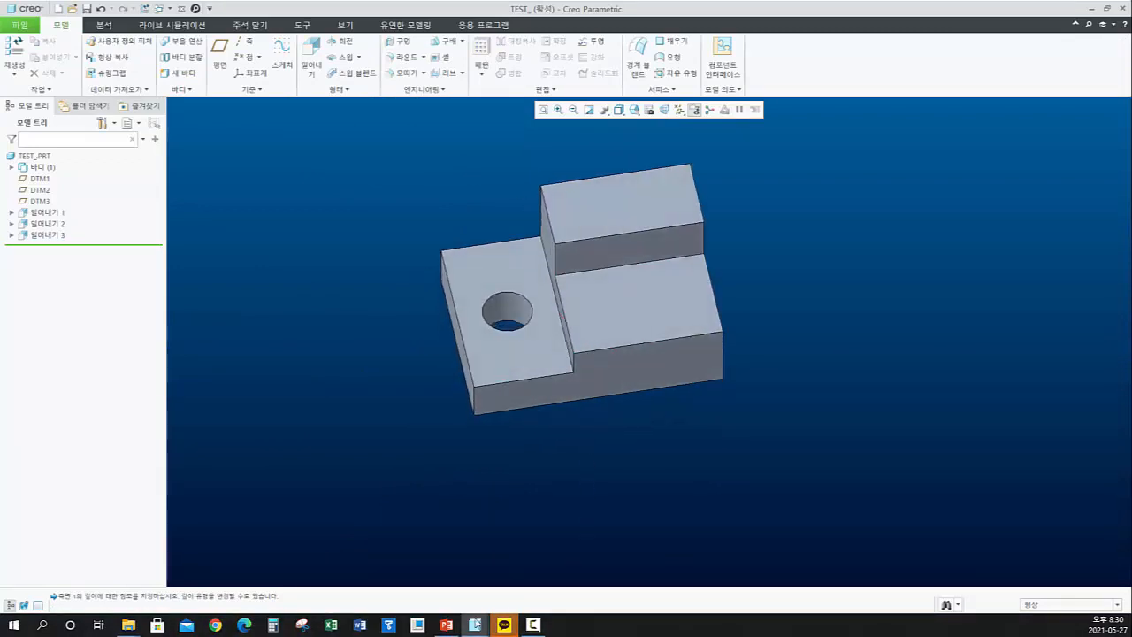
- Switch between slide 20 in PowerPoint and the TEST_ part in Creo to compare the finished shapes
mouse_move(475, 624)
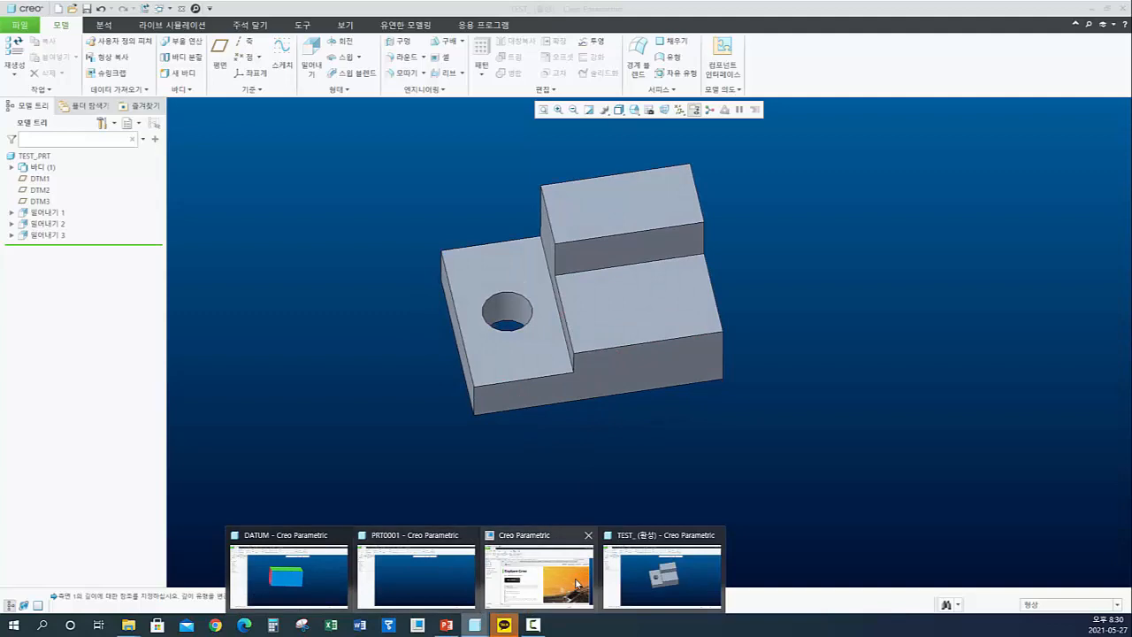
left_click(446, 625)
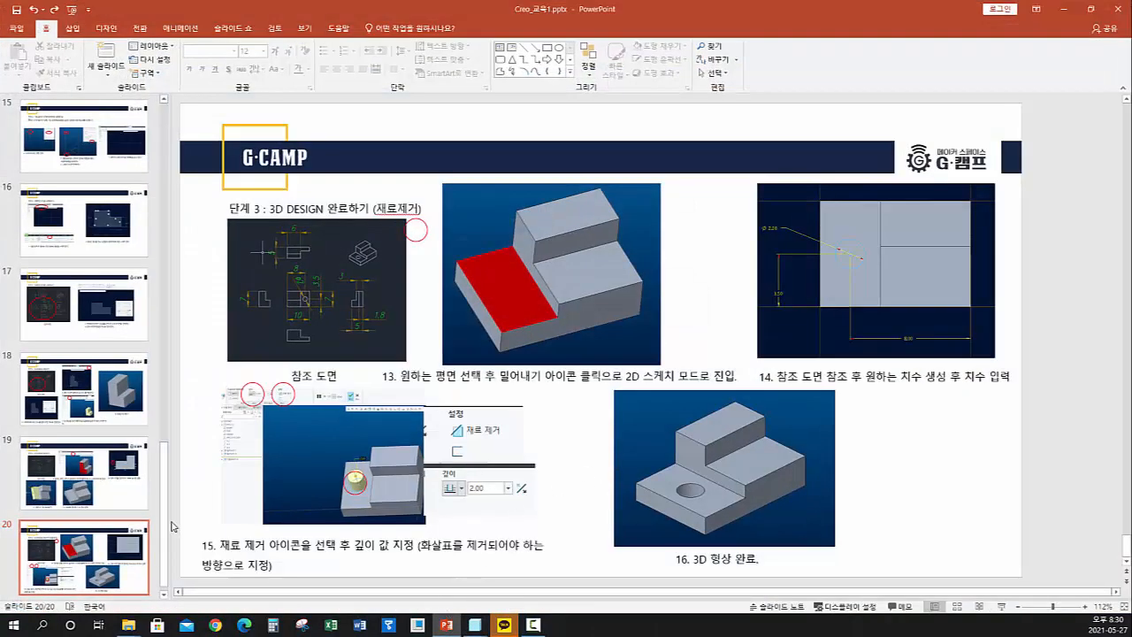
scroll(92, 506, "down", 1)
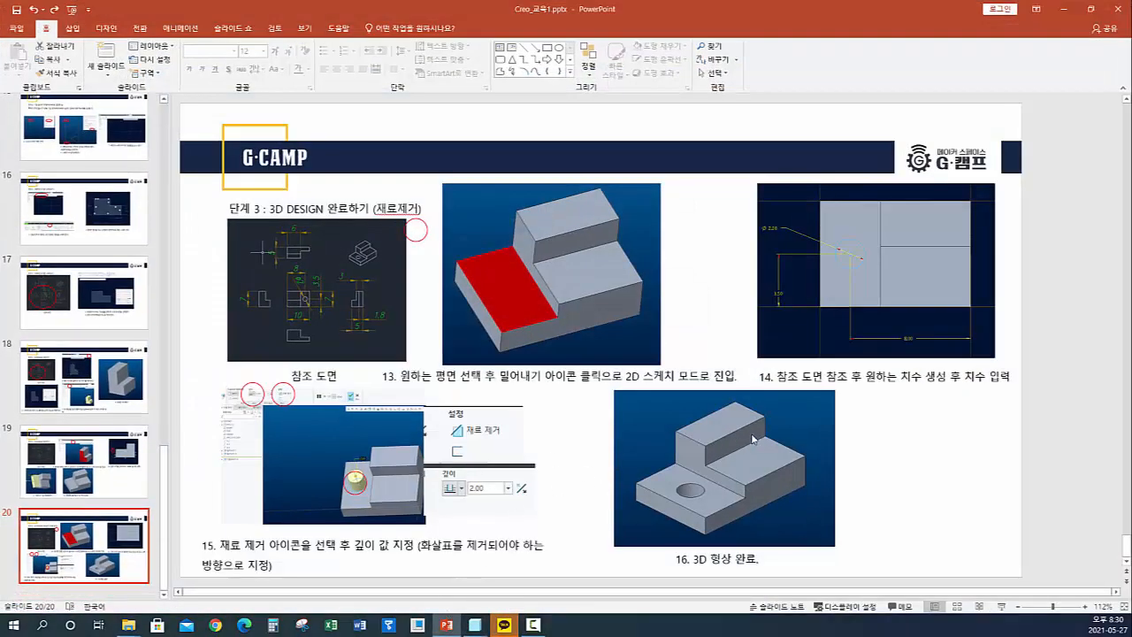
mouse_move(475, 624)
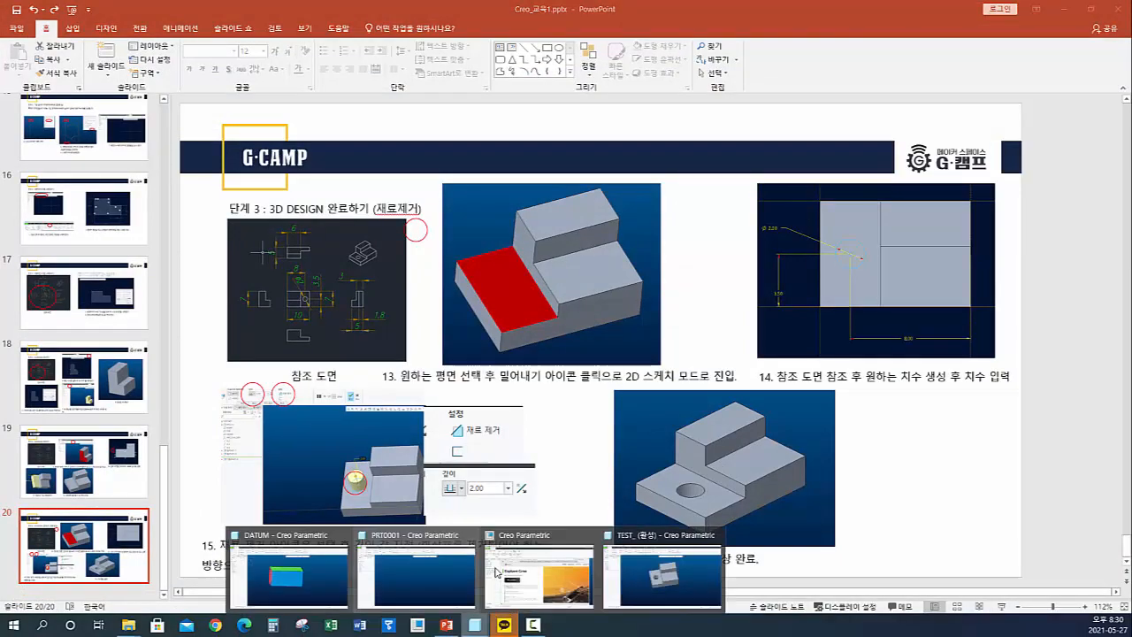
left_click(636, 586)
scroll(519, 389, "up", 3)
middle_click_drag(518, 389, 532, 395)
scroll(532, 395, "down", 1)
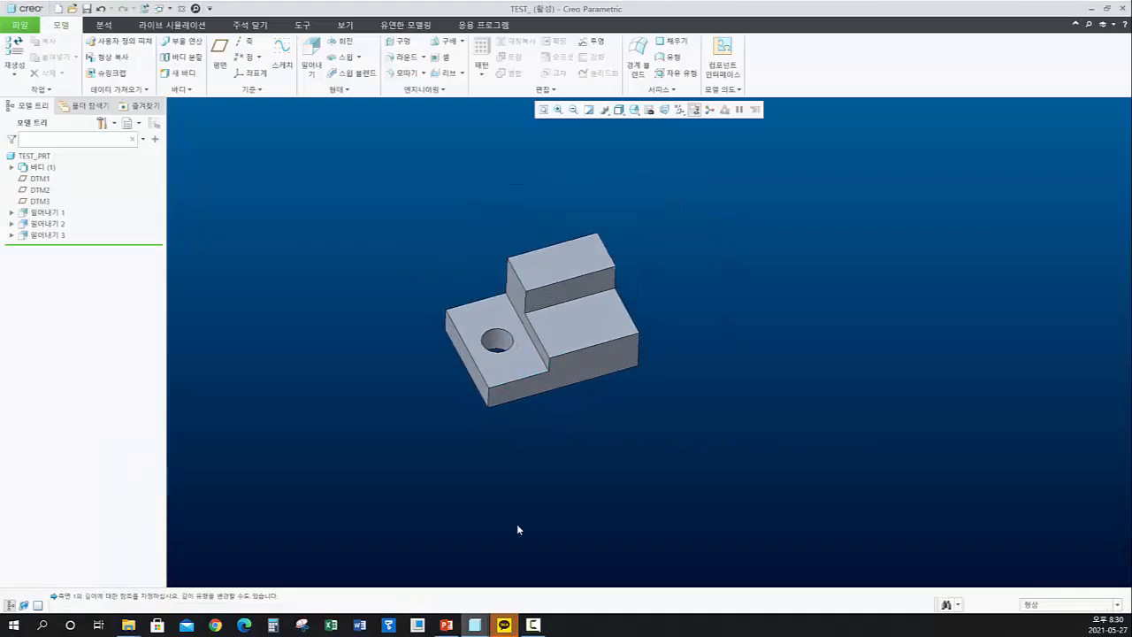
left_click(461, 628)
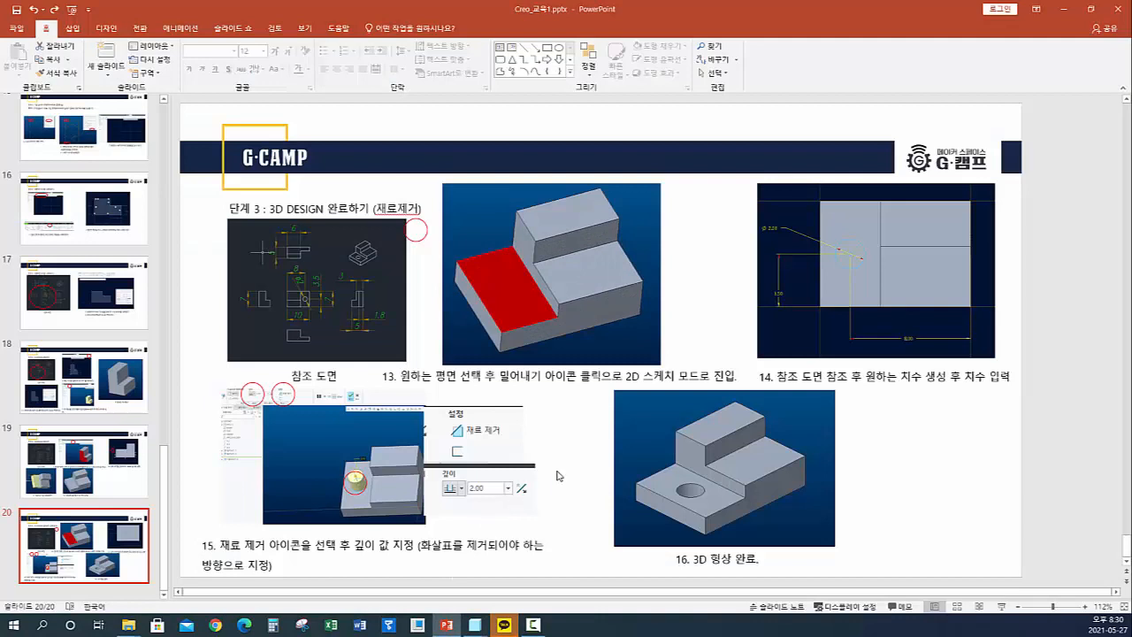